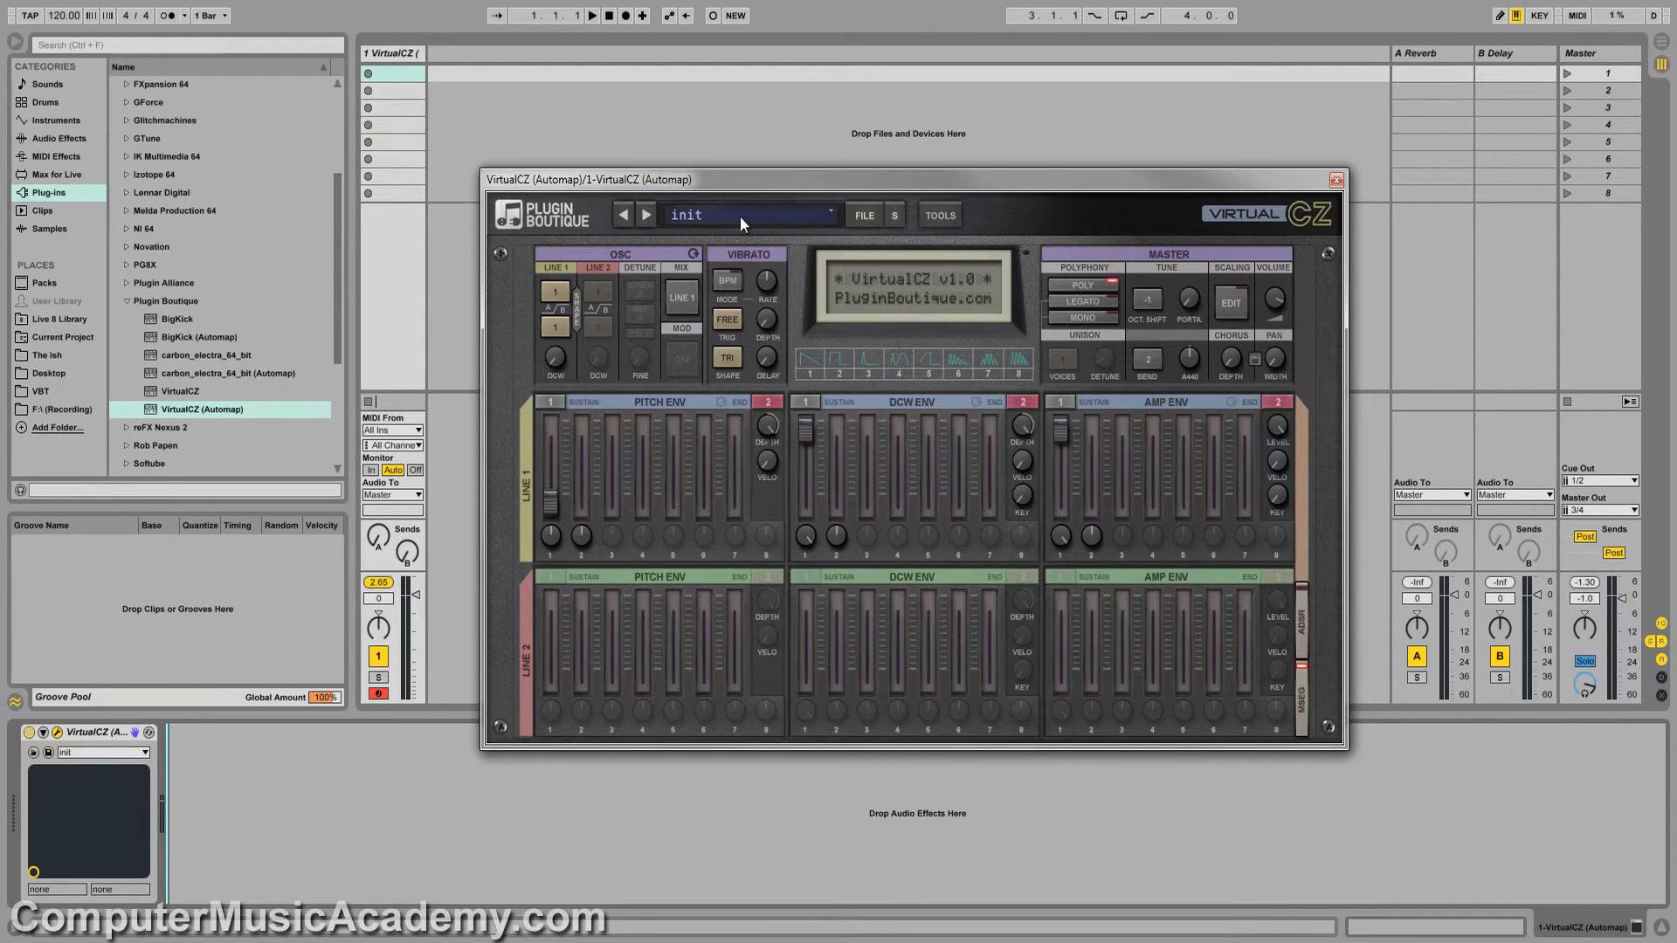
- Step through the presets to 5th Bass and look over the System and User preset banks
click(626, 222)
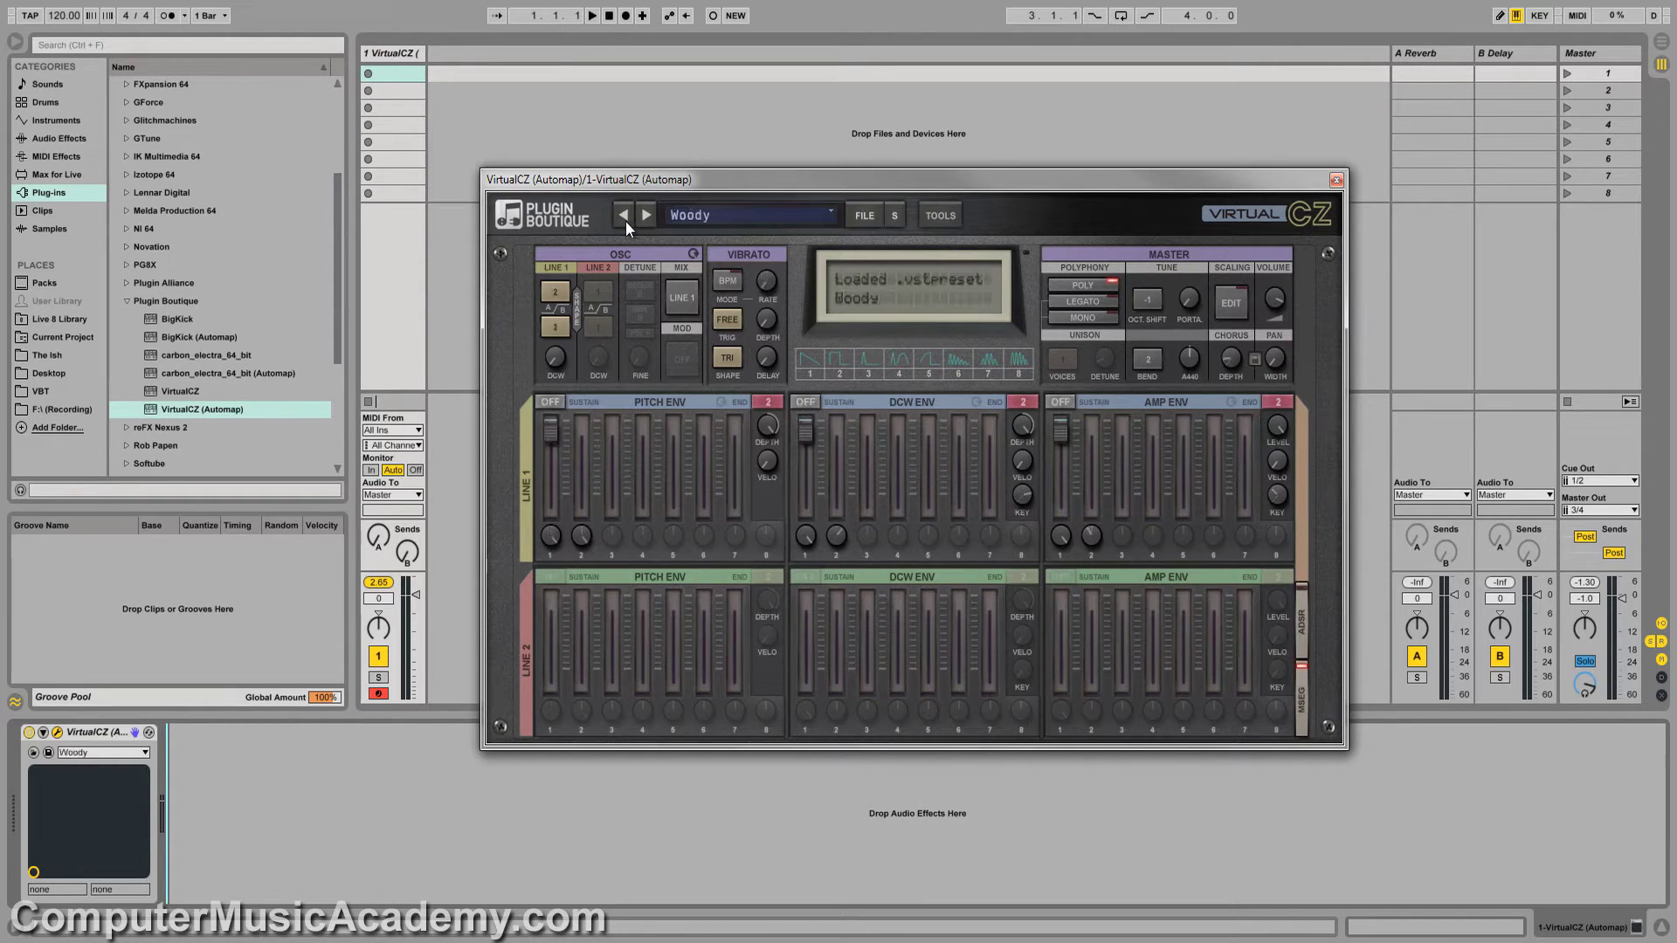
click(643, 217)
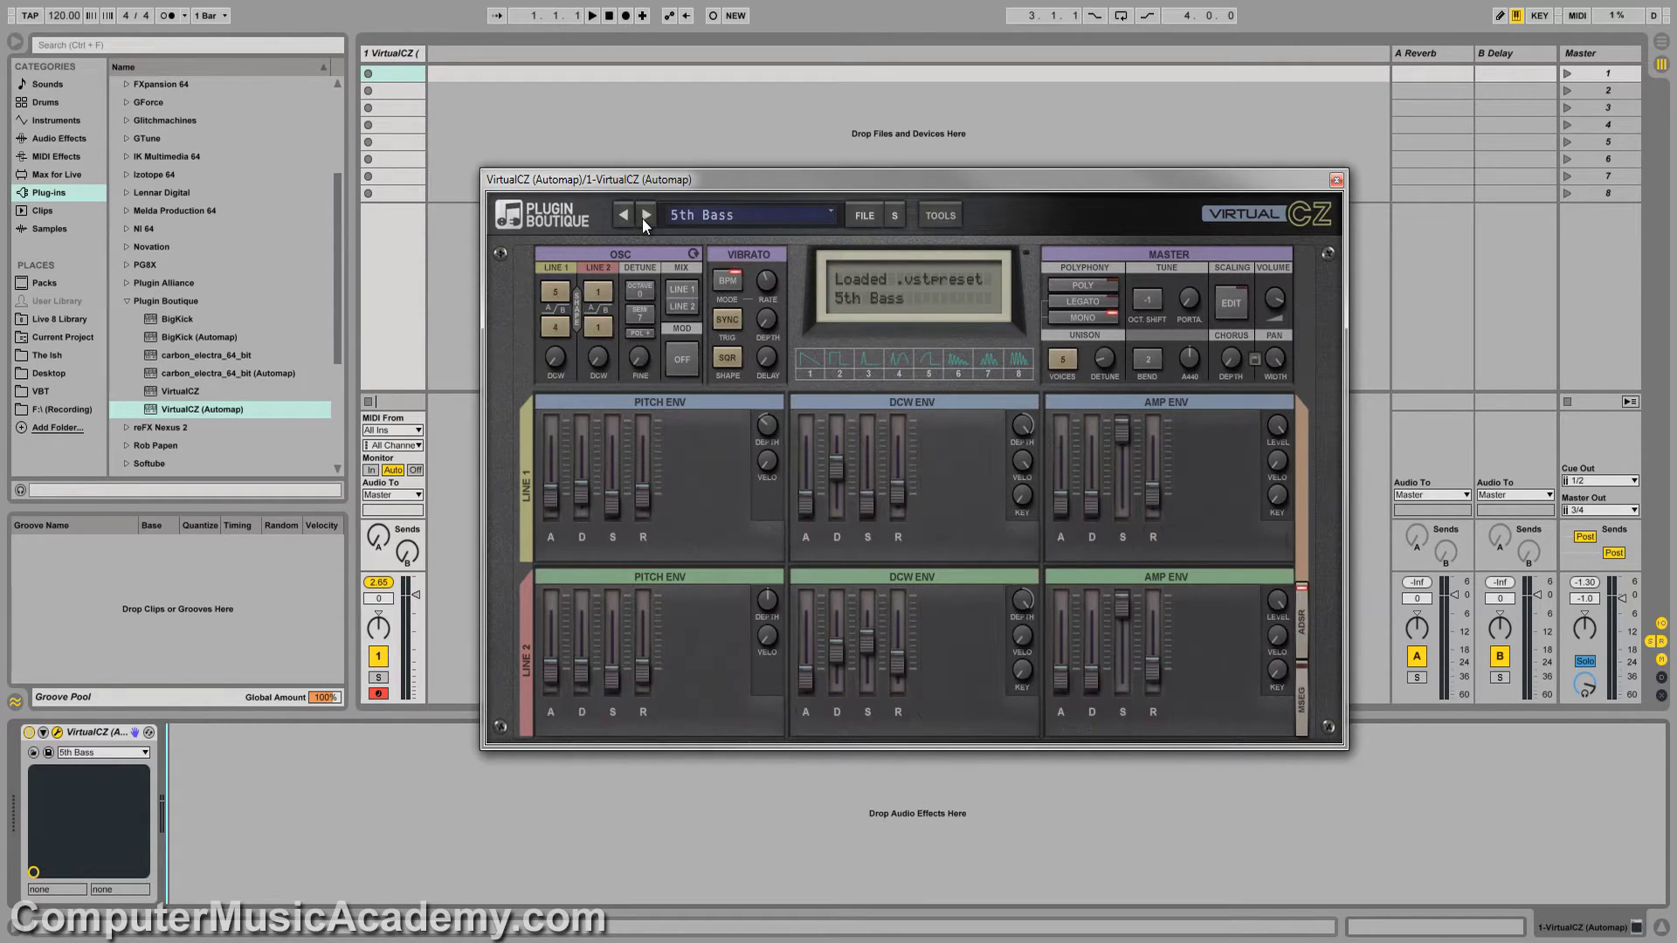
click(791, 217)
mouse_move(753, 241)
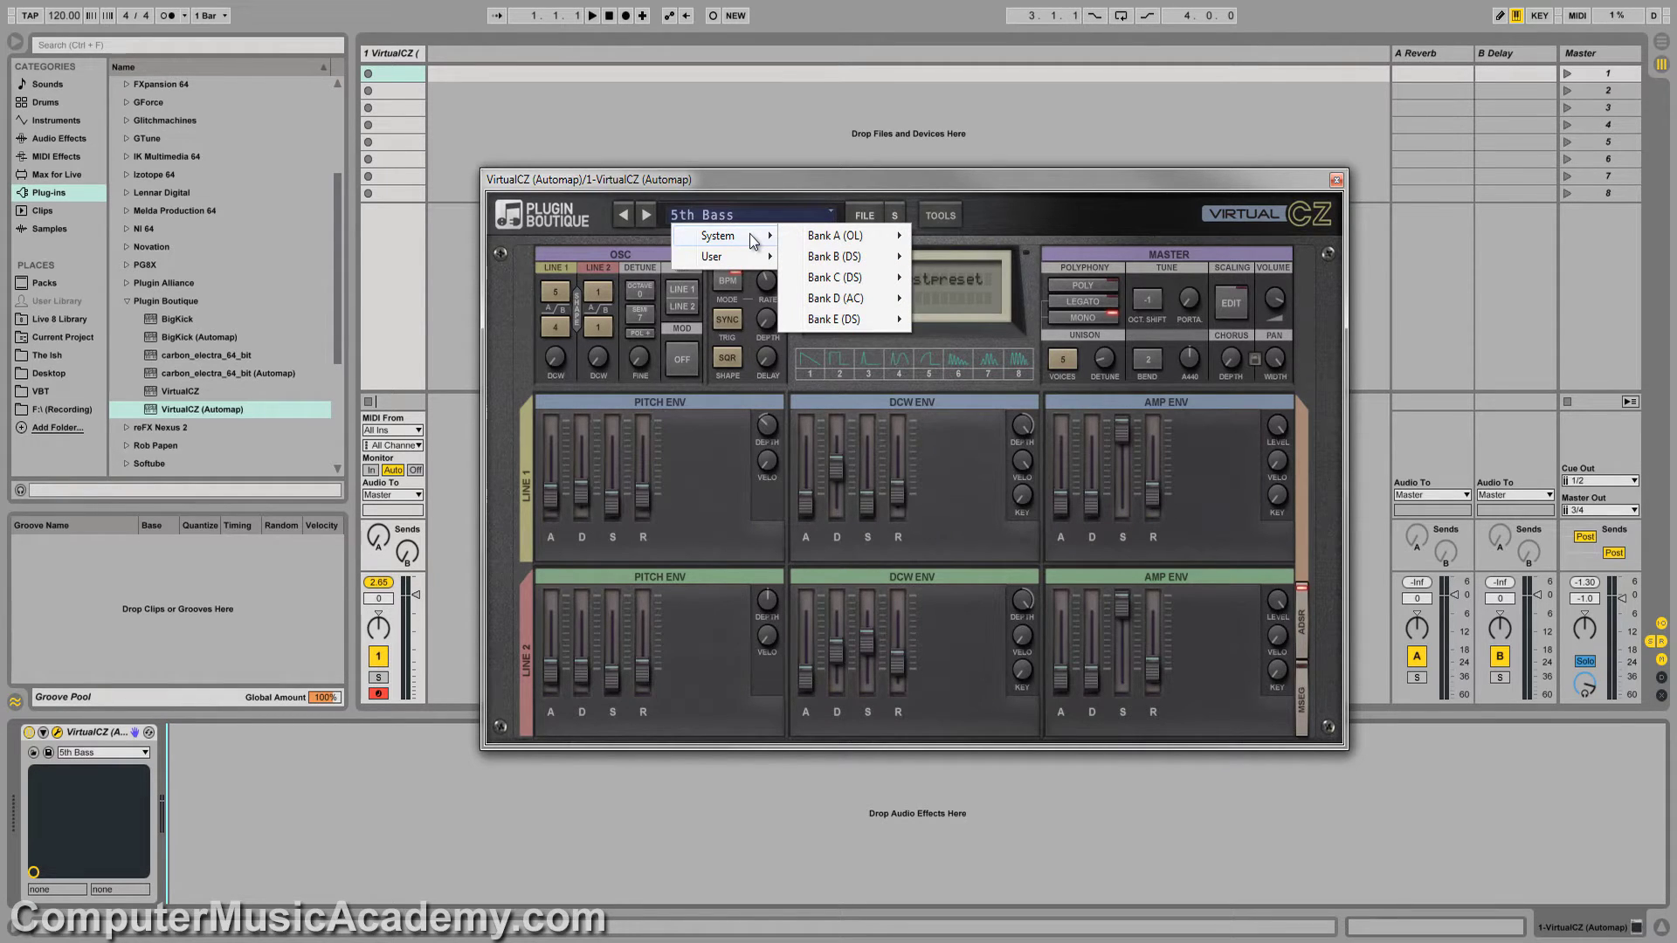
mouse_move(828, 241)
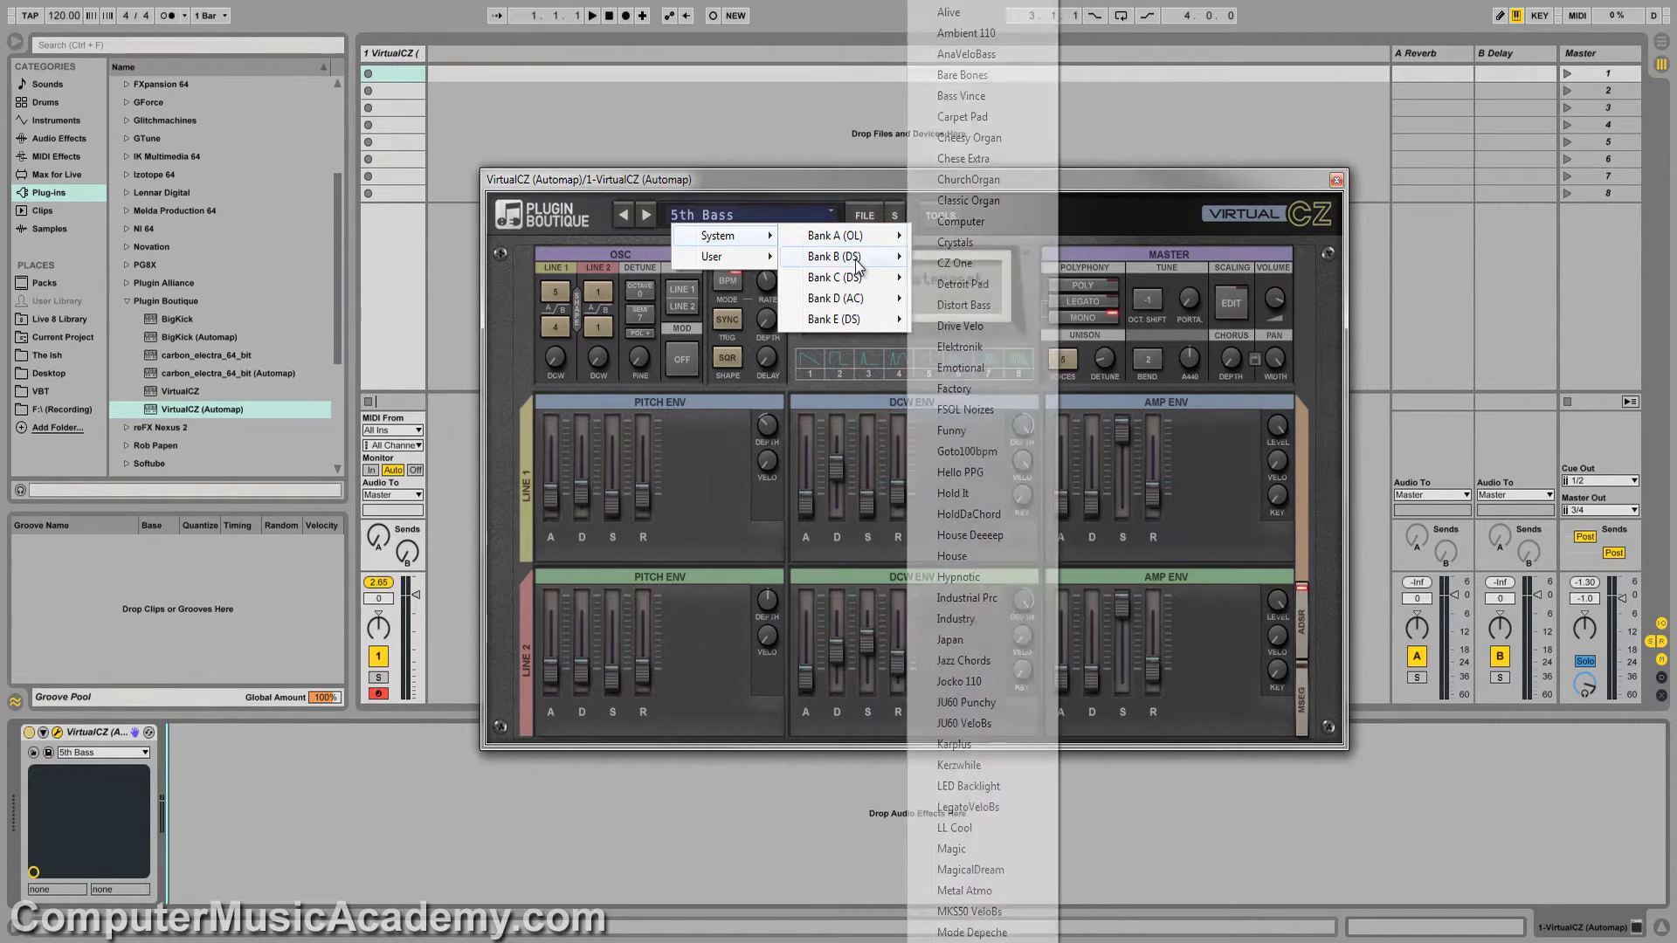
mouse_move(855, 304)
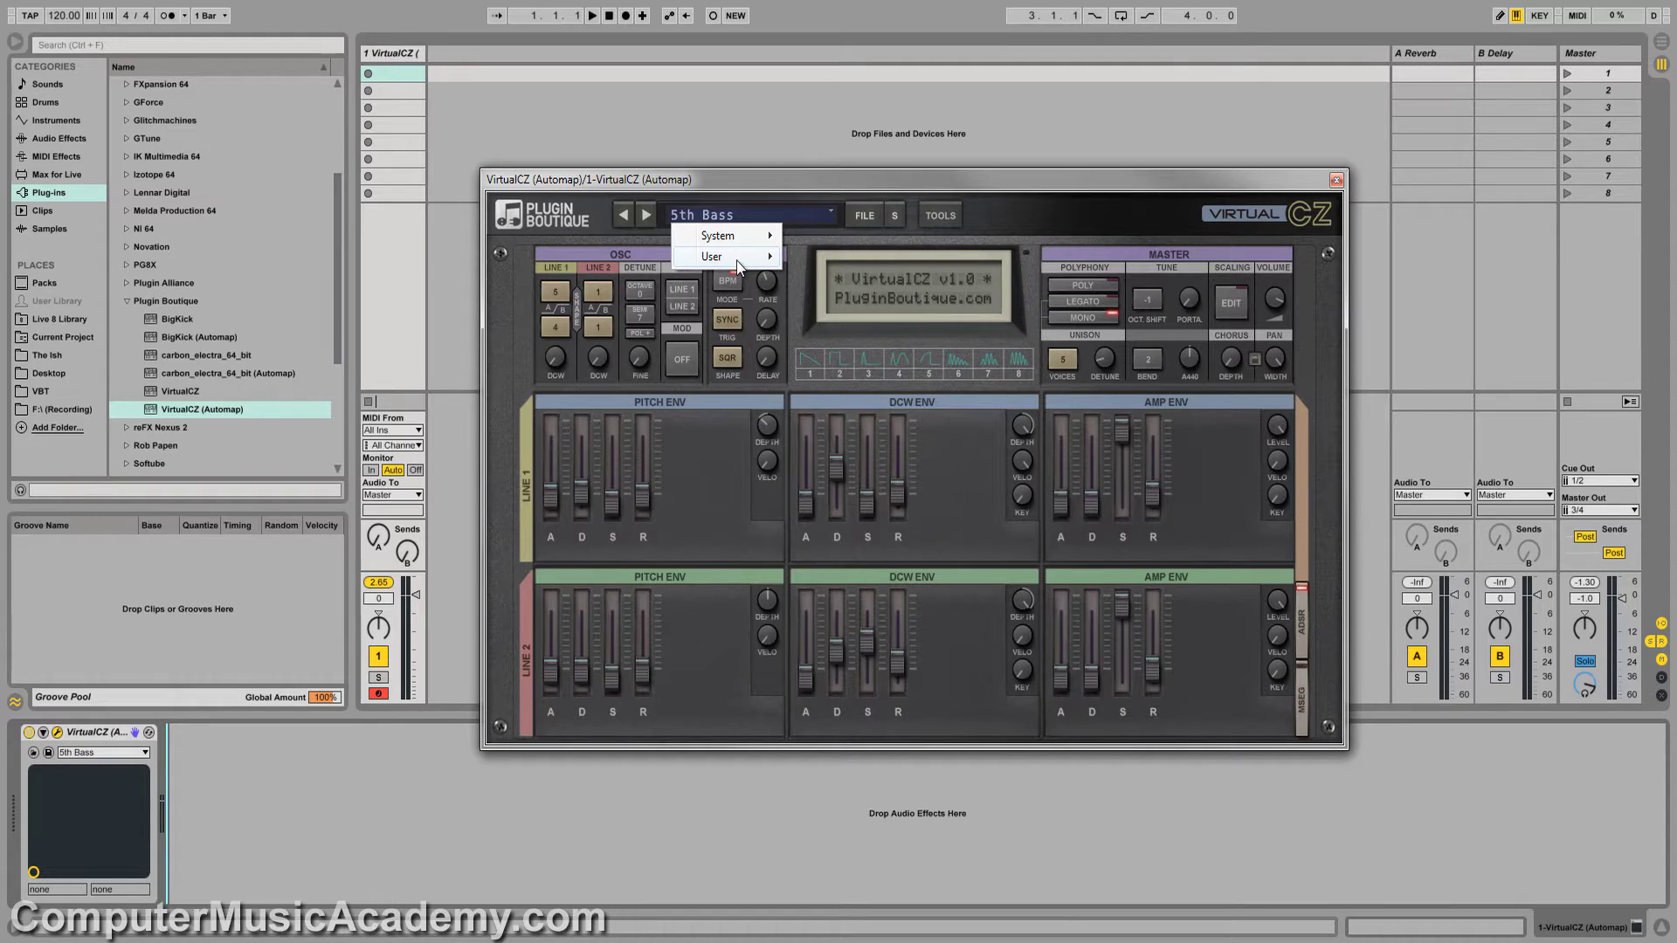
click(834, 176)
- Look through the preset file options and the Set Model choices among the SYSEX tools
click(864, 223)
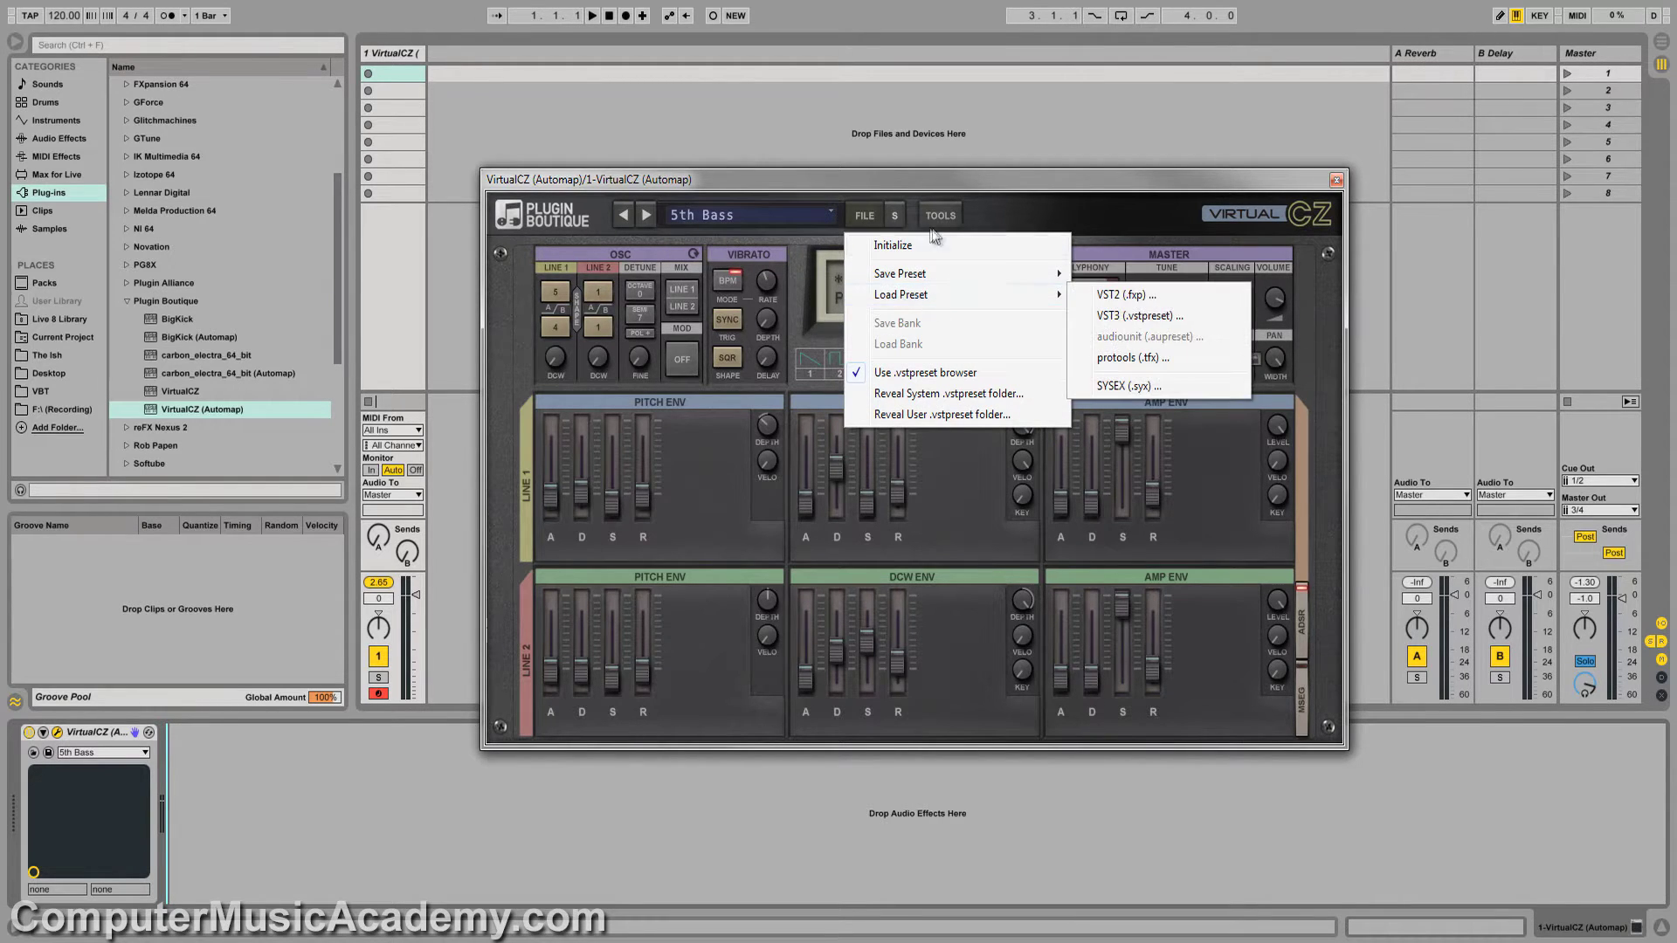
click(924, 180)
click(941, 218)
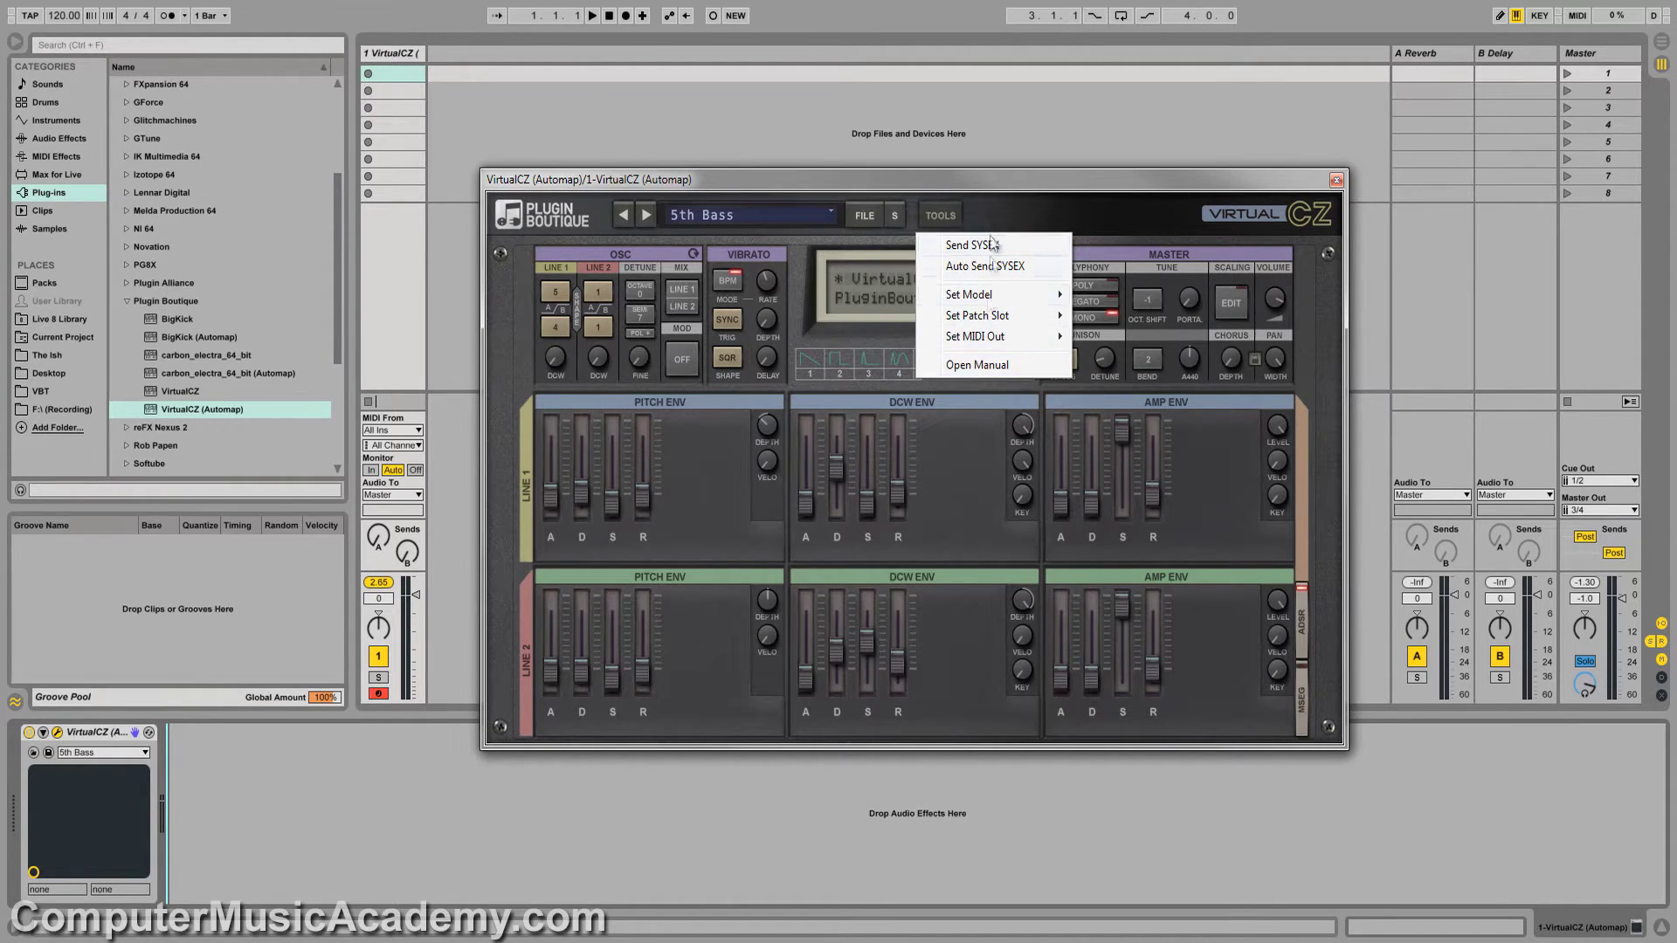
mouse_move(953, 299)
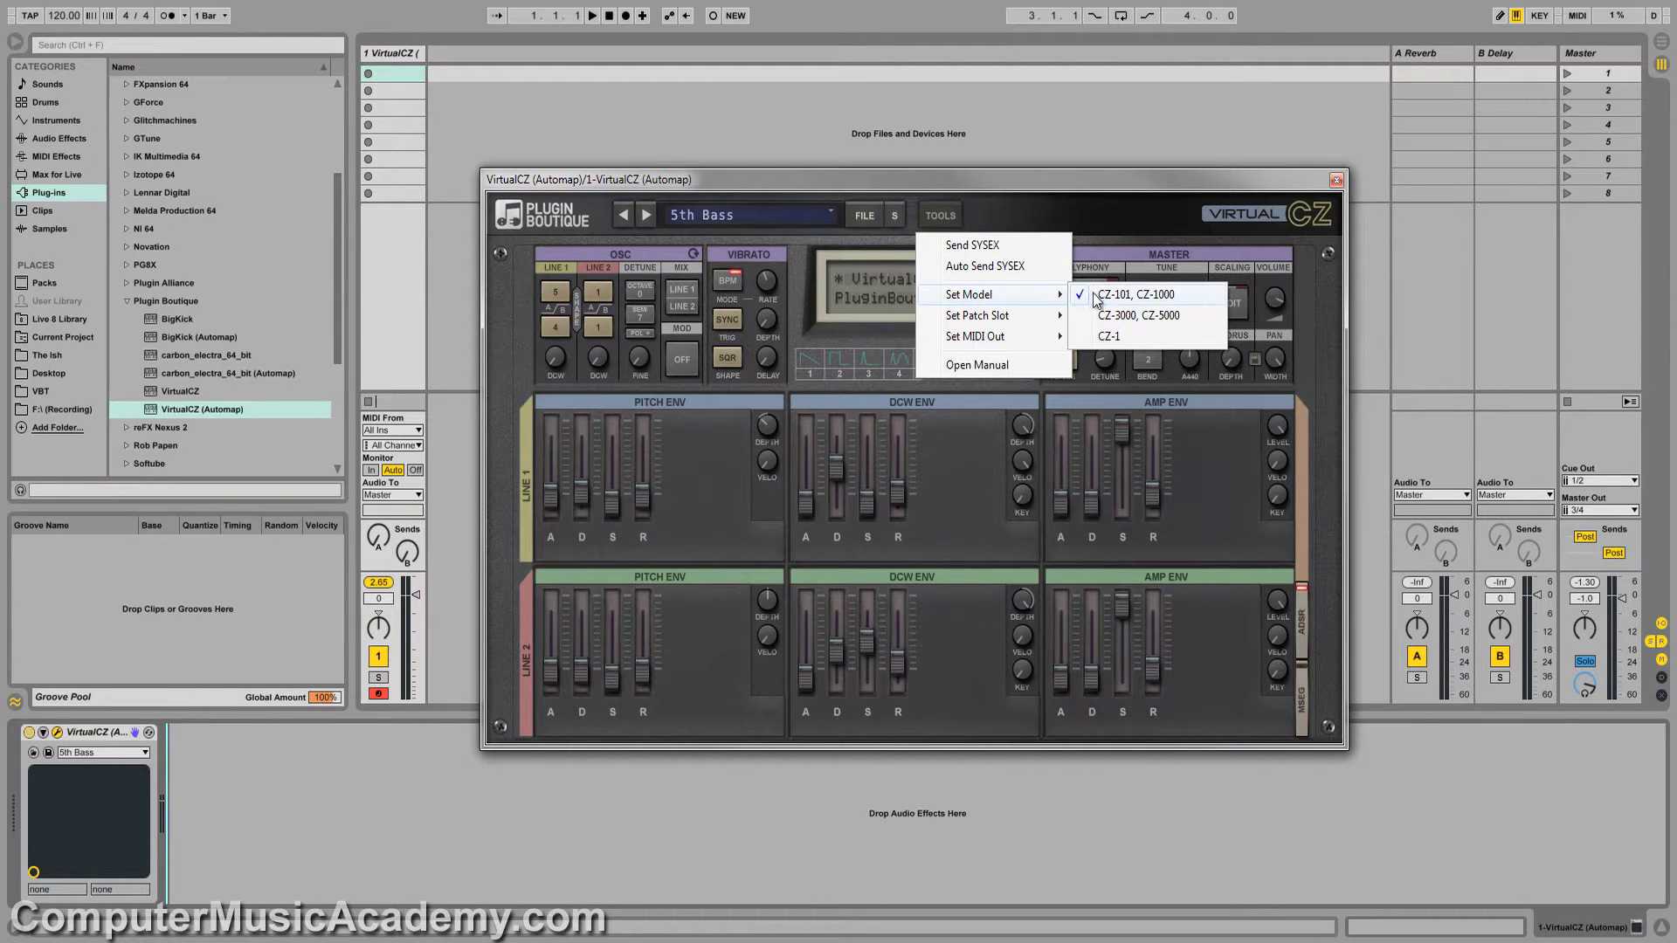
click(1104, 337)
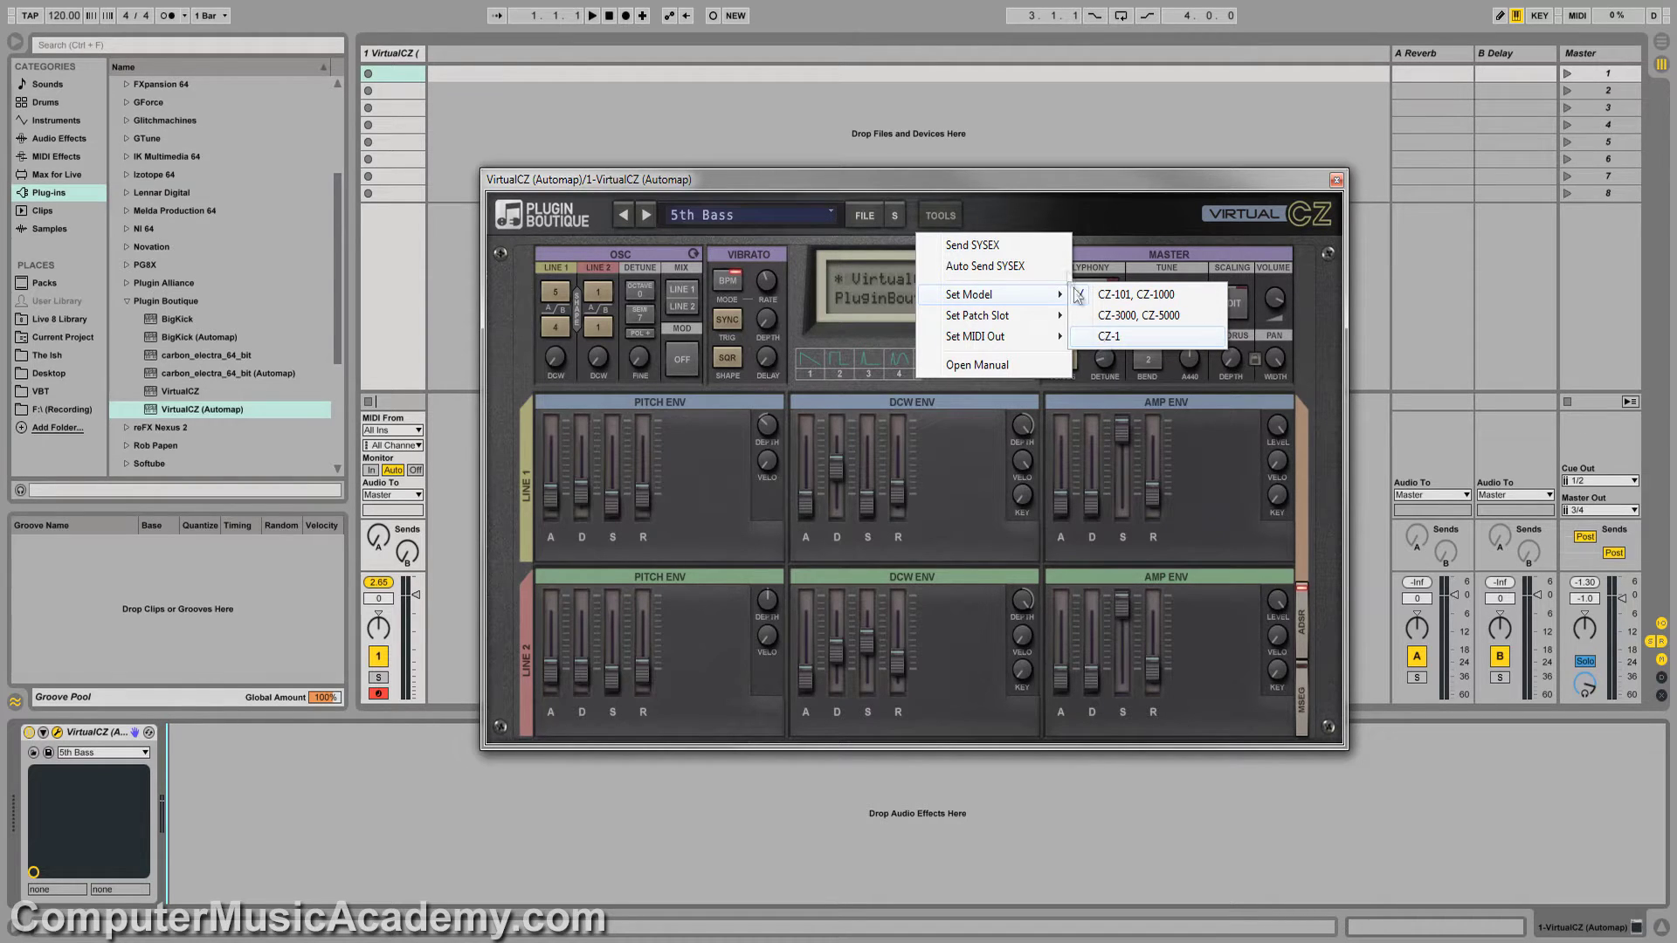
click(728, 215)
click(788, 180)
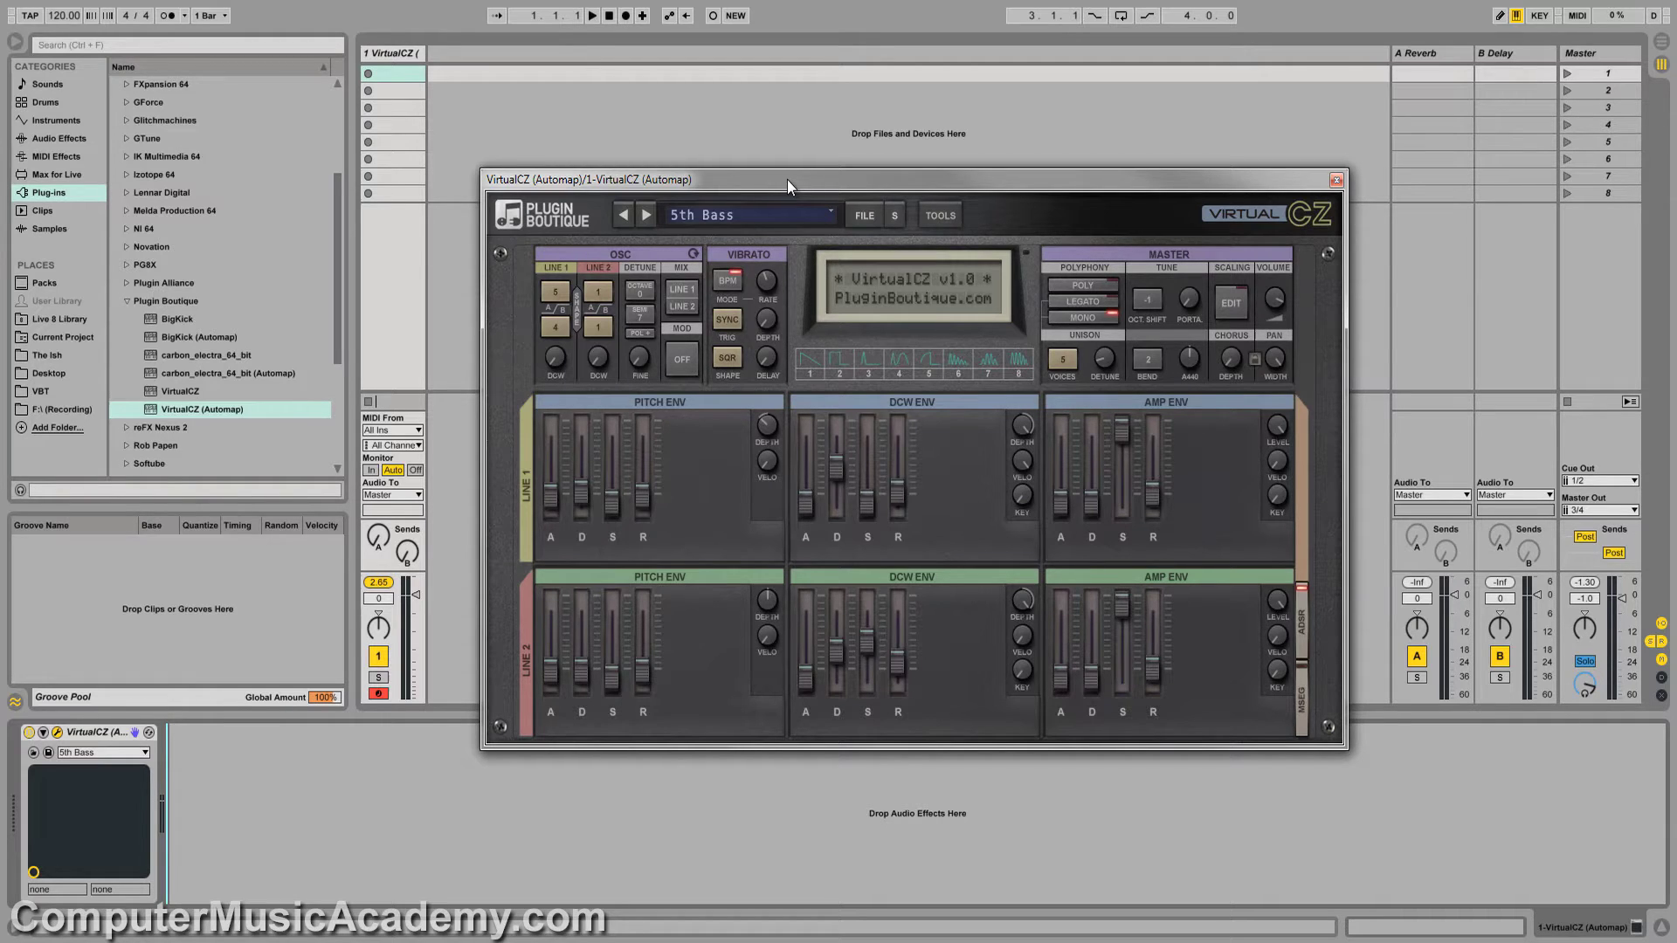
- Load the Epic Strings preset from System Bank A (OL)
click(789, 222)
mouse_move(751, 236)
mouse_move(880, 237)
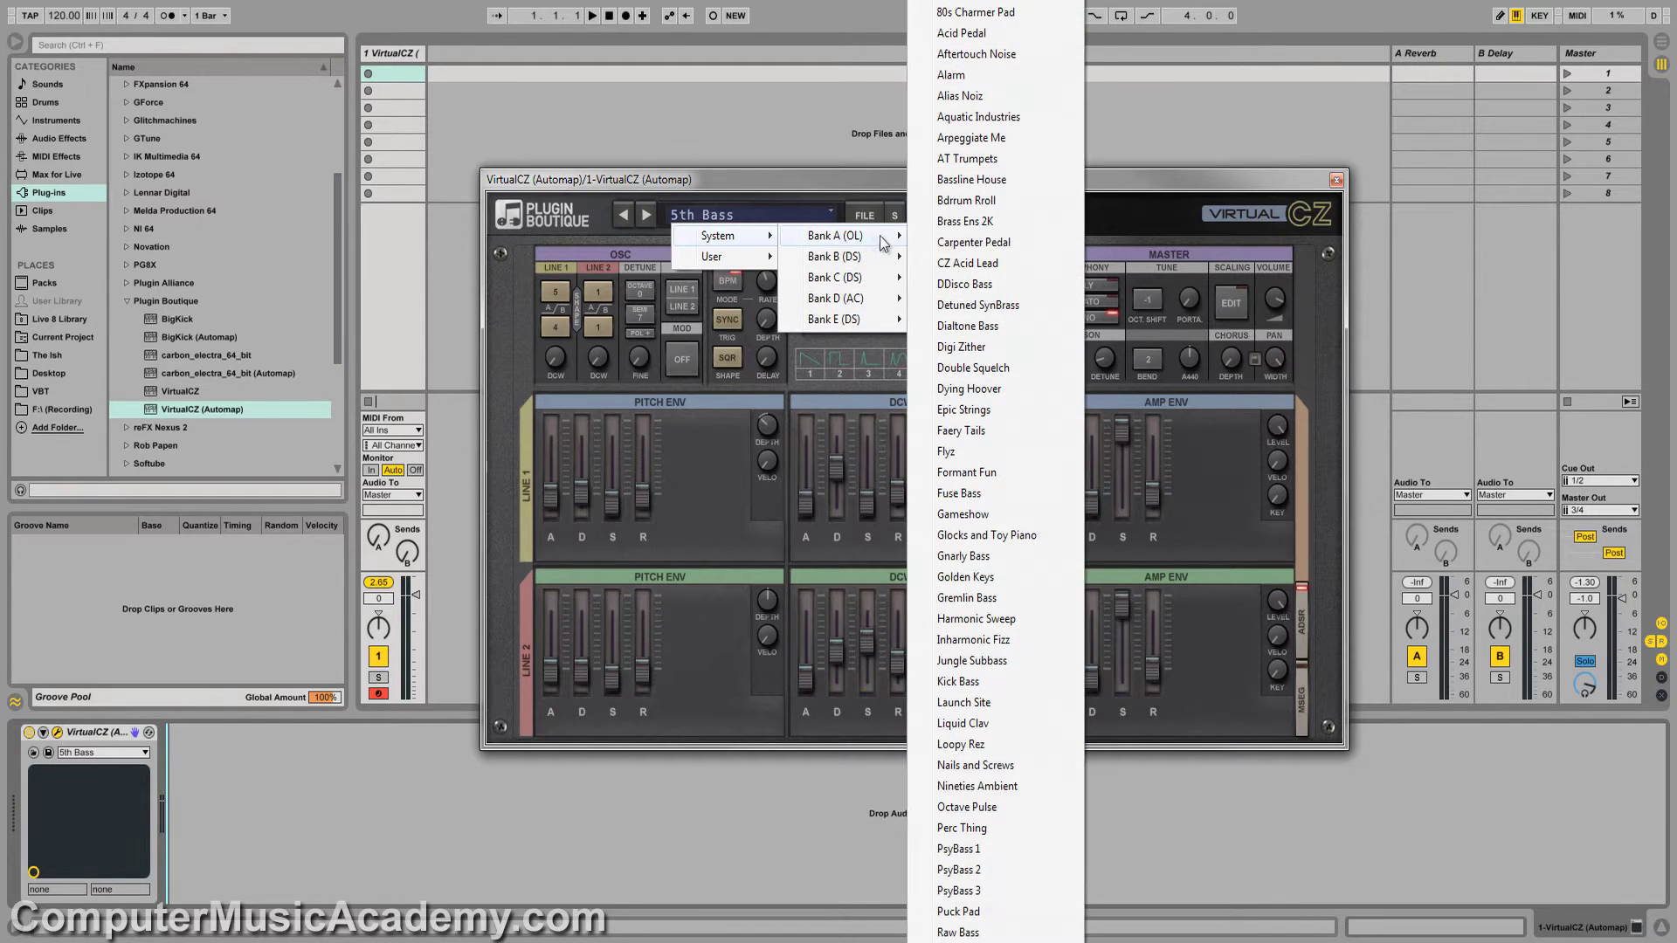
click(967, 262)
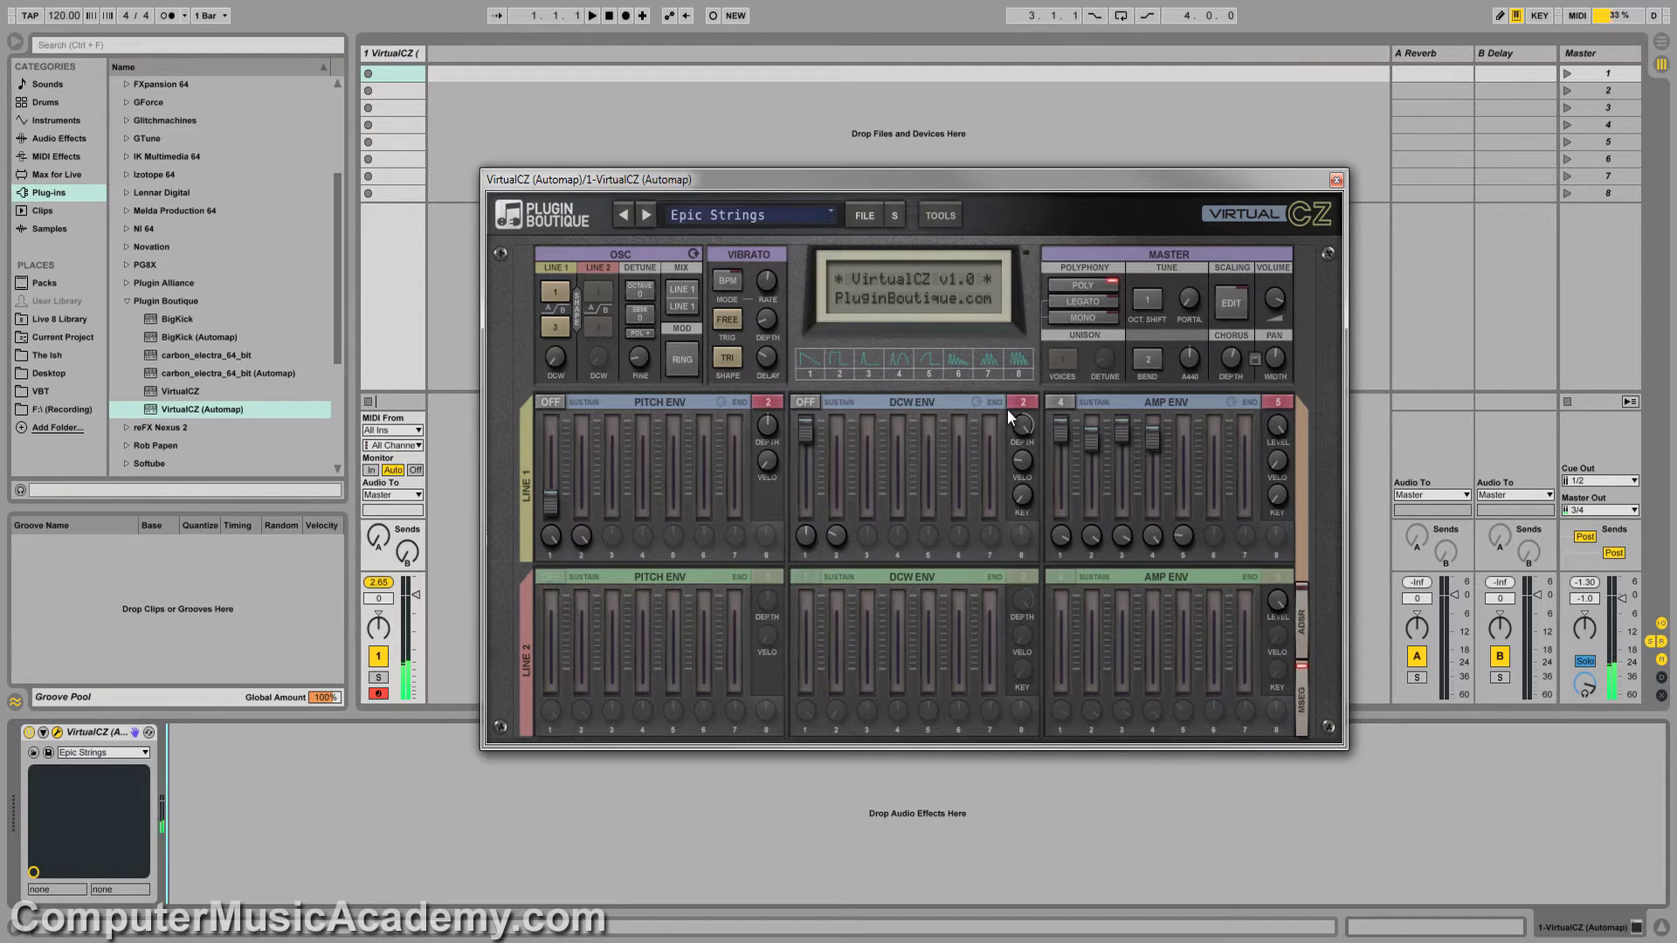
- Load the Golden Keys preset from System Bank A (OL)
click(716, 215)
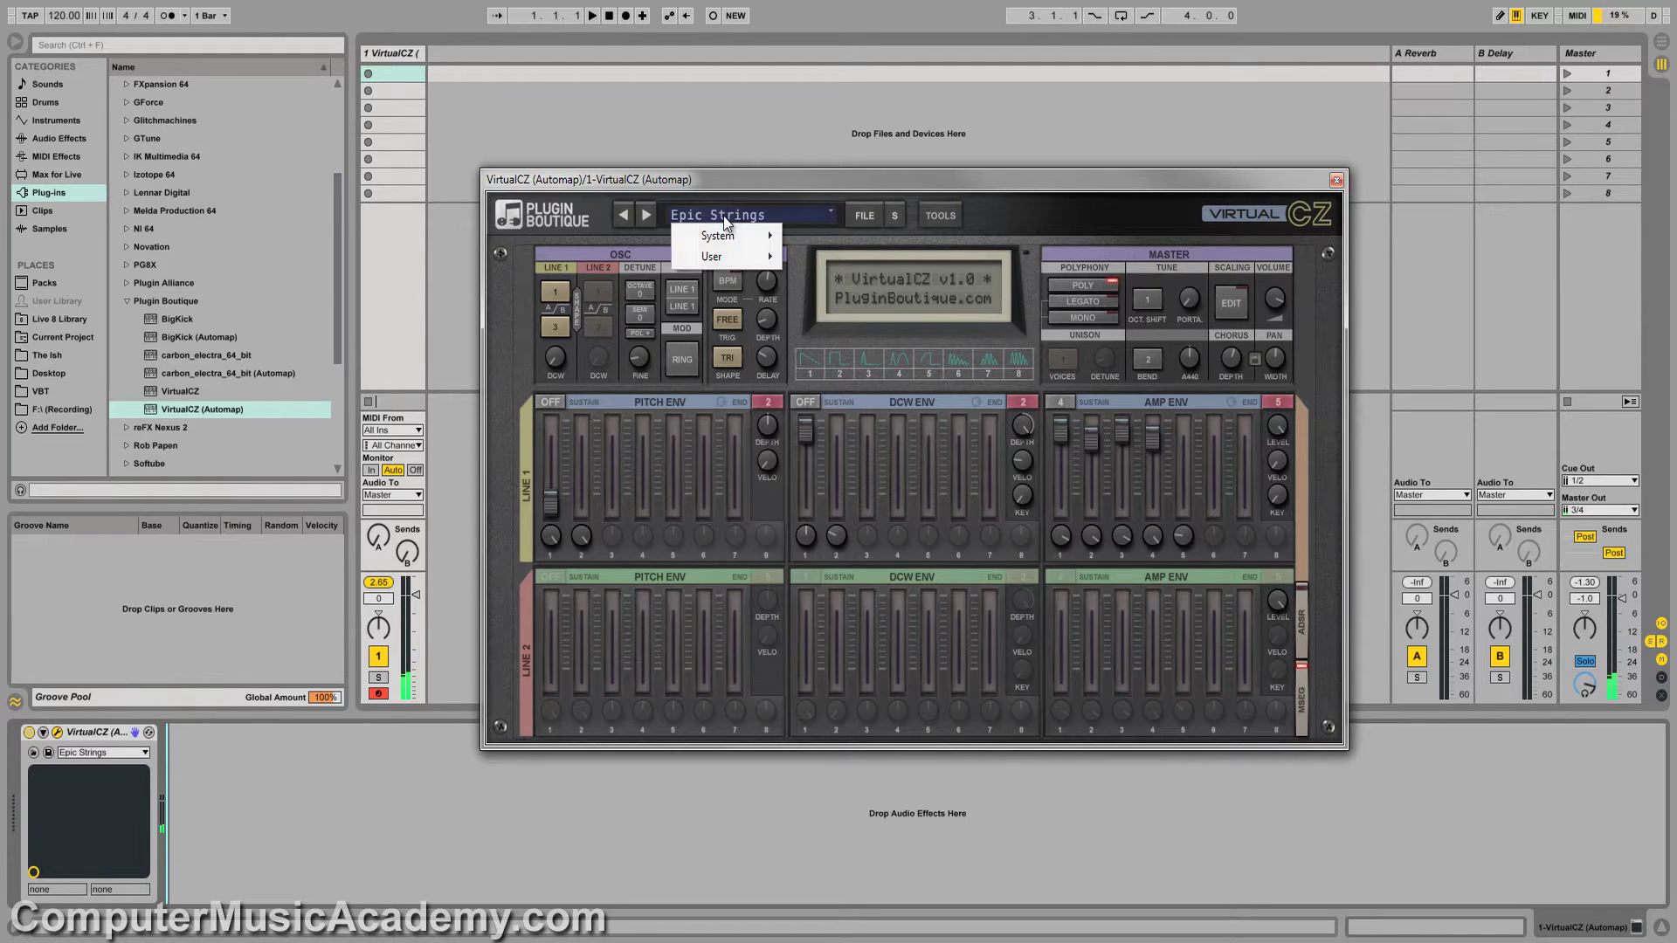
mouse_move(736, 229)
mouse_move(849, 245)
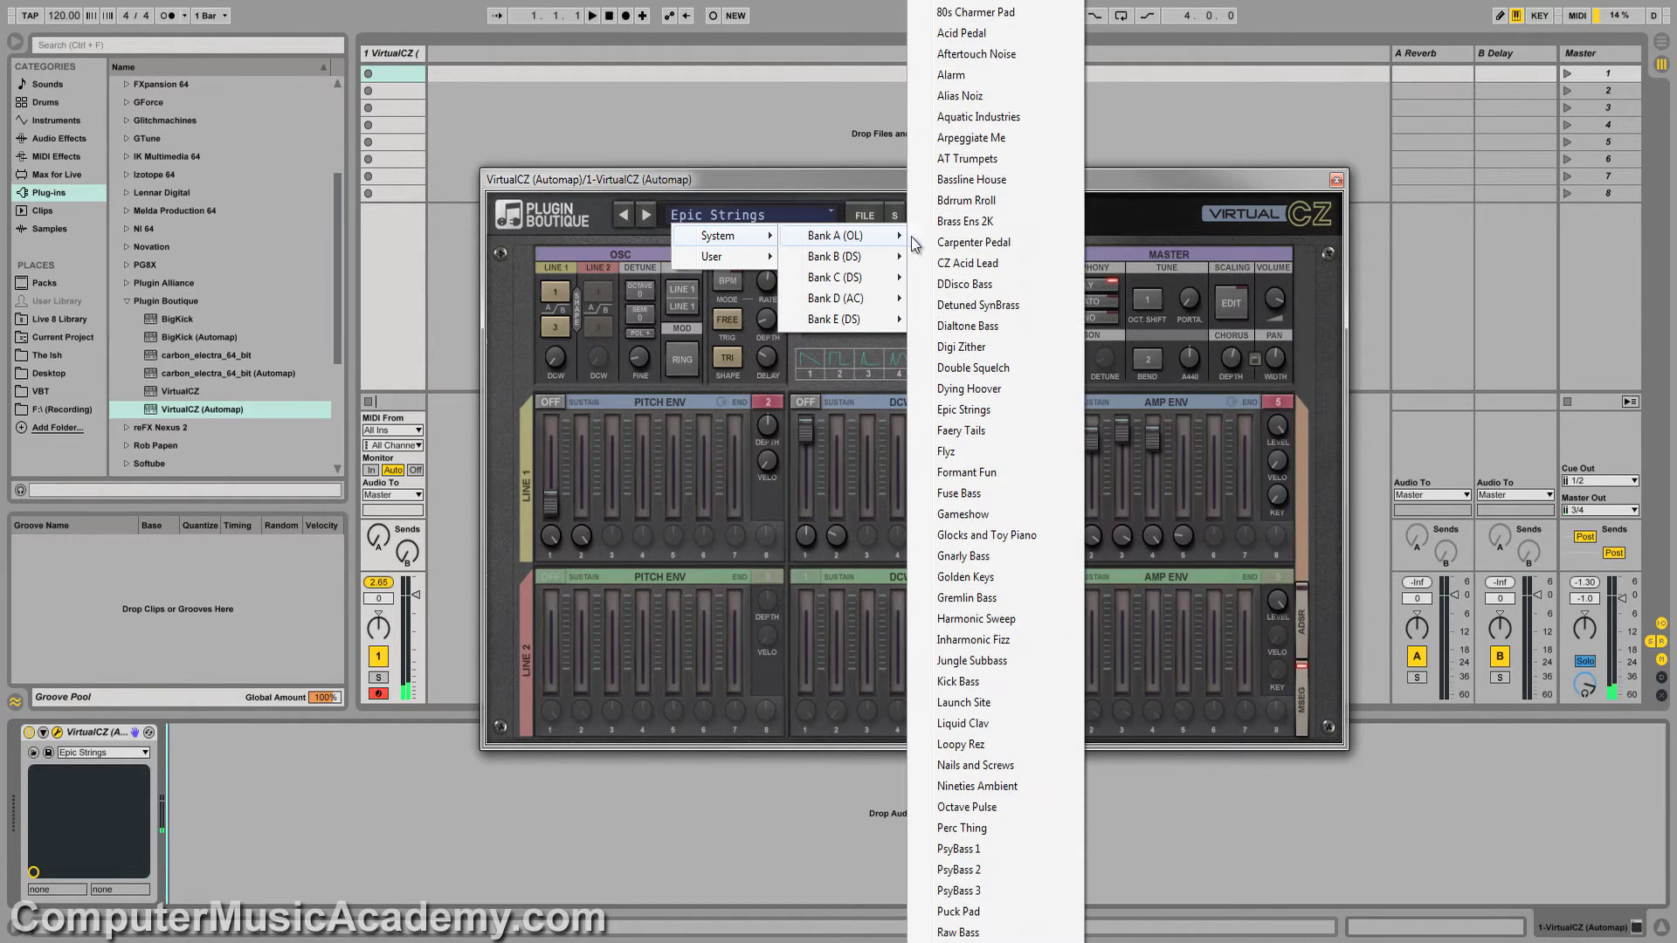
click(1022, 576)
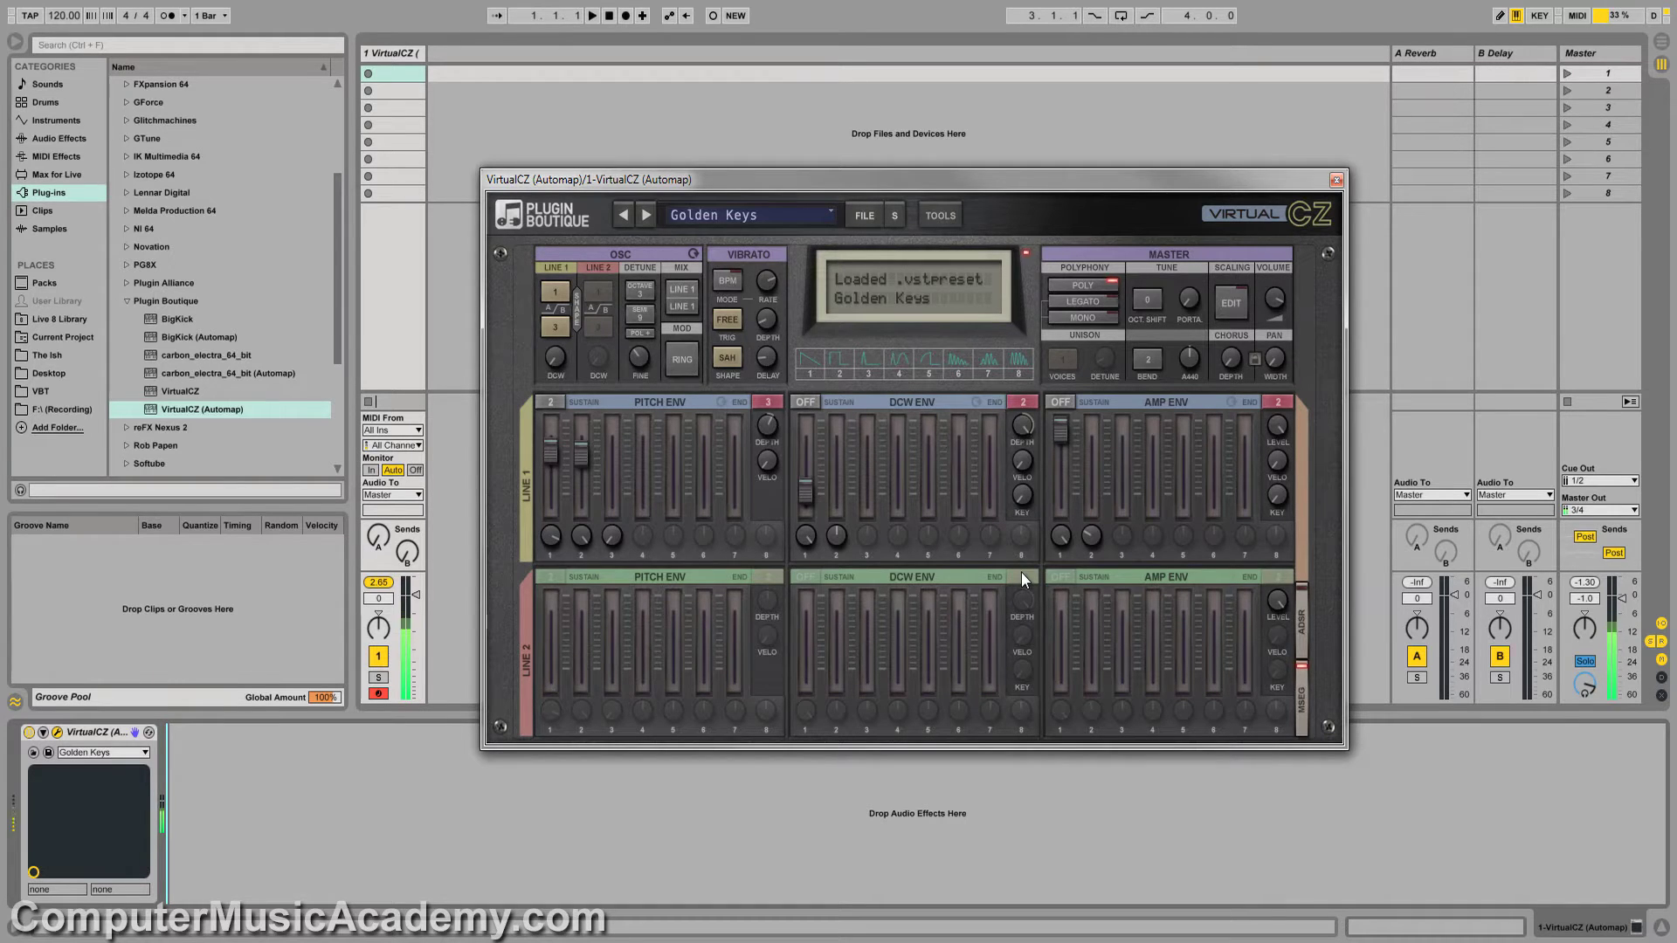
- Load the Detroit Pad preset from System Bank B (DS)
click(789, 214)
mouse_move(768, 241)
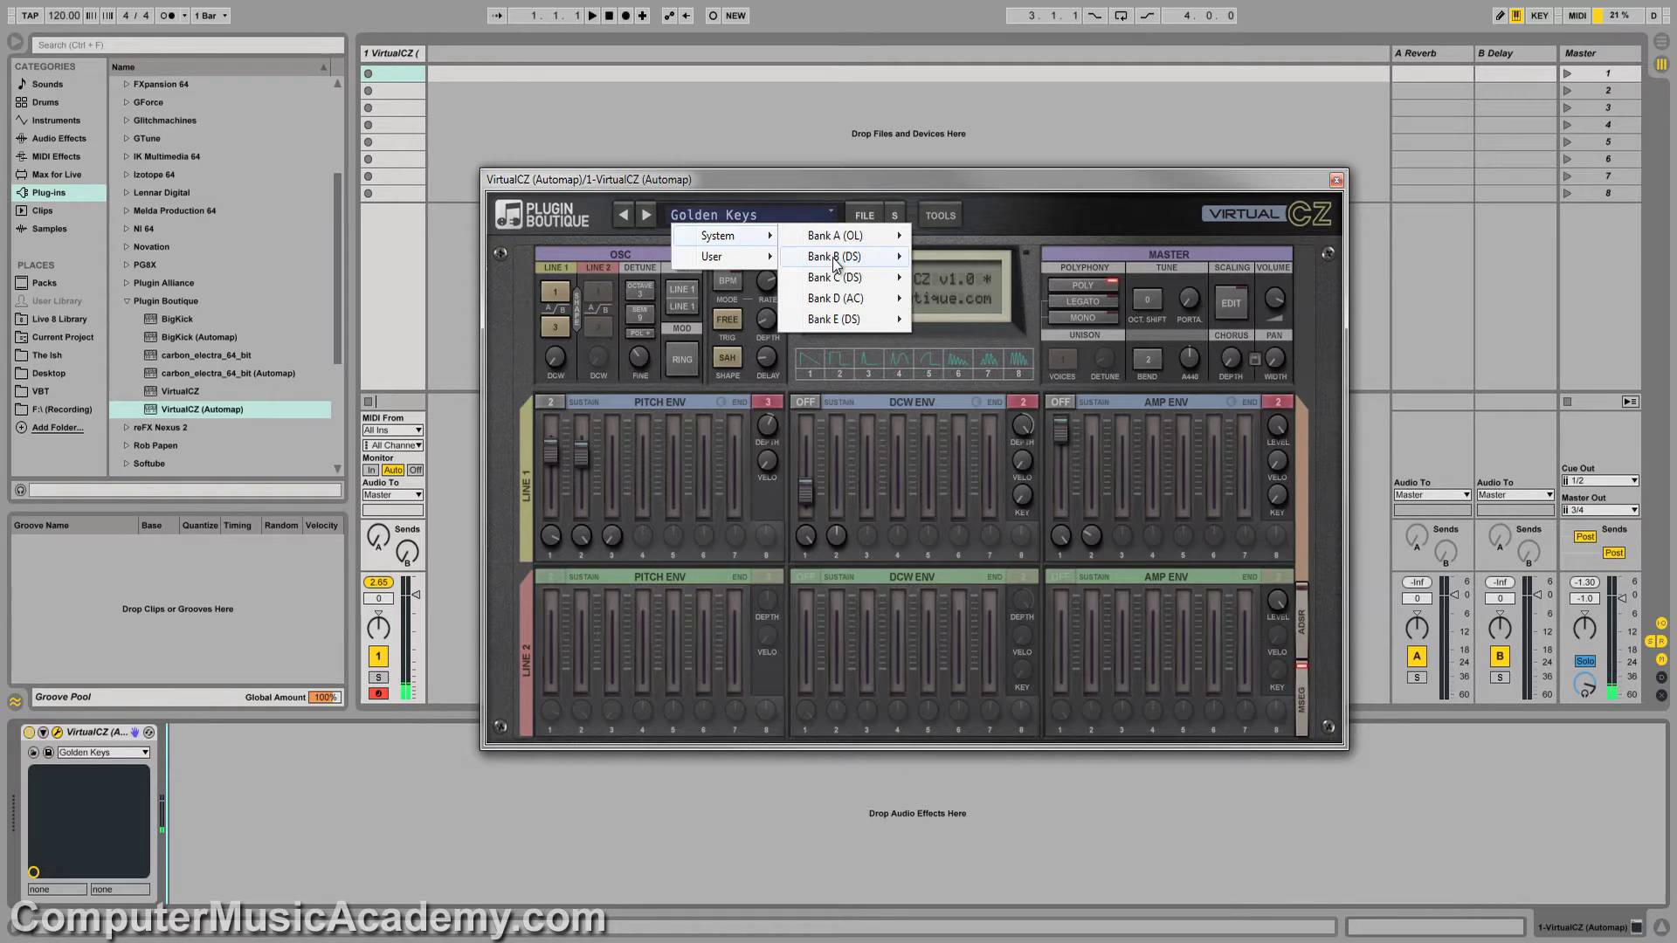
mouse_move(838, 260)
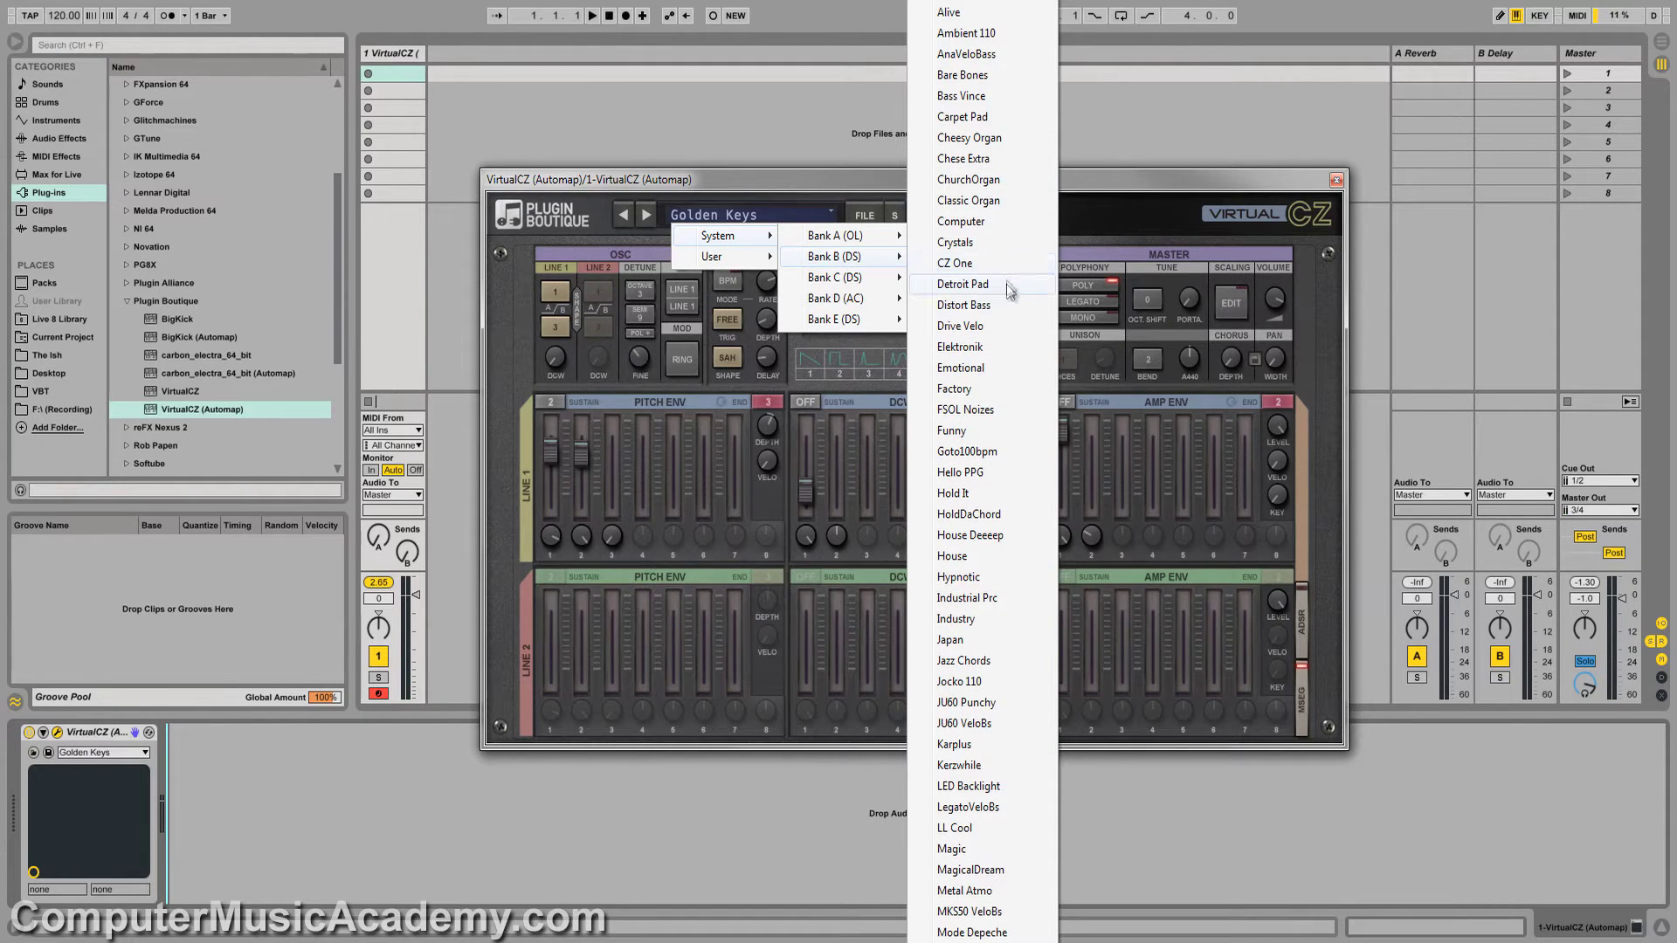
click(1006, 286)
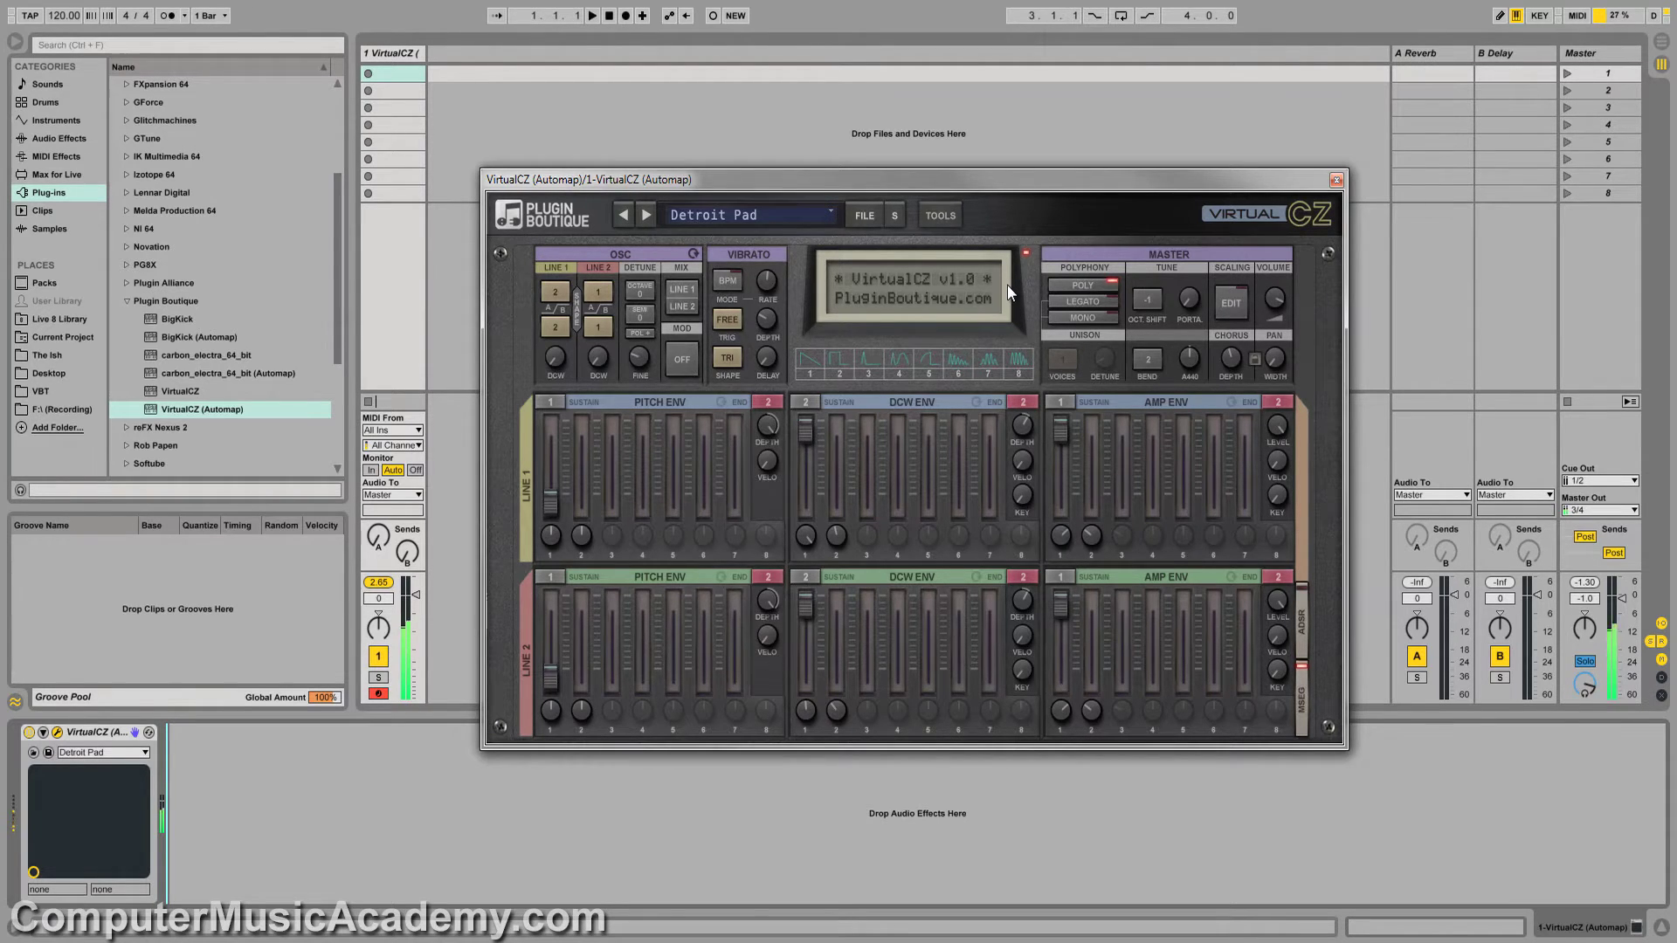
- Load the HoldDaChord preset from System Bank B (DS)
click(790, 209)
mouse_move(772, 235)
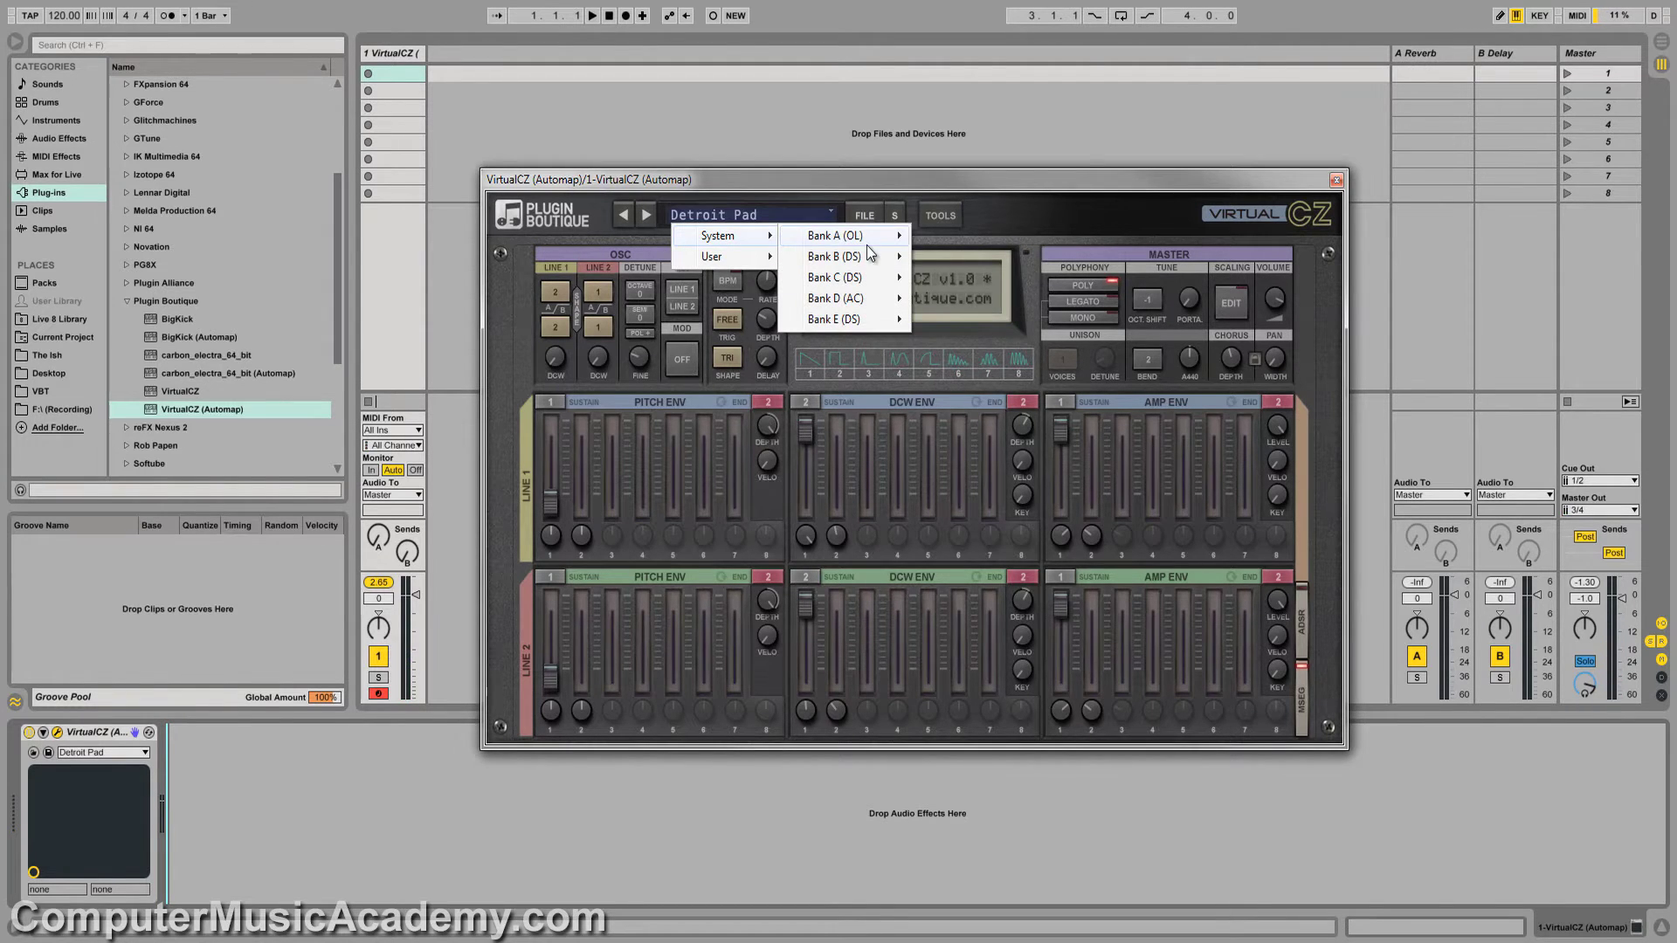
mouse_move(873, 238)
click(997, 512)
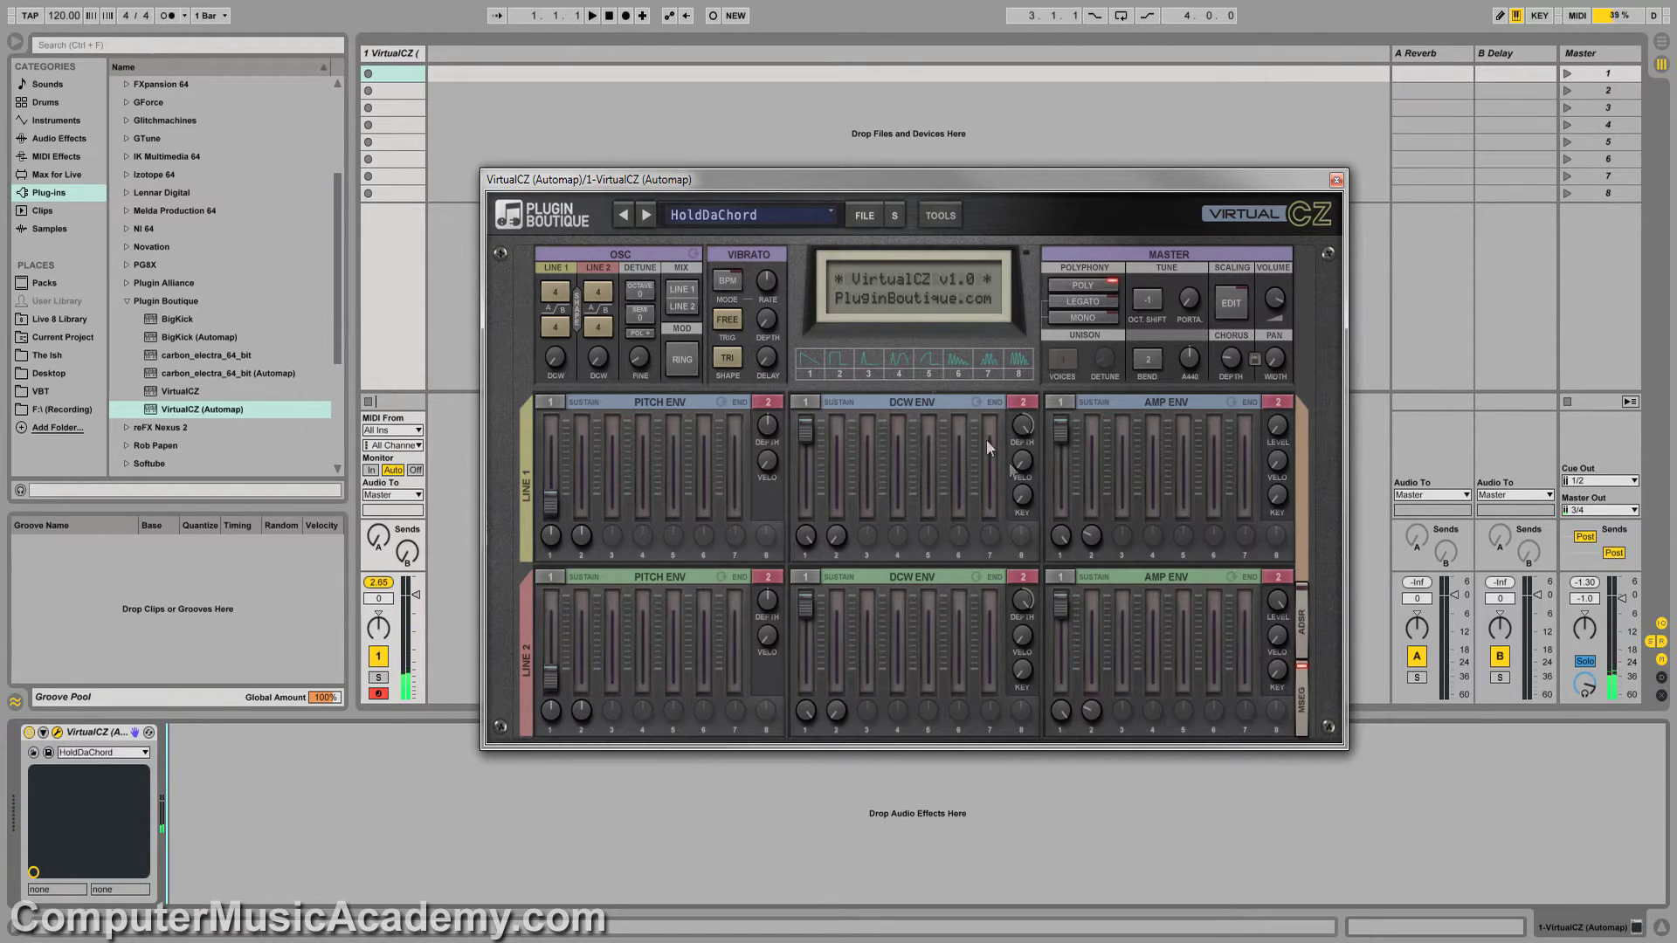
- Audition two presets from System Bank C (DS), loading B-4 Fat followed by D-4 Thick Bass
click(786, 218)
click(733, 232)
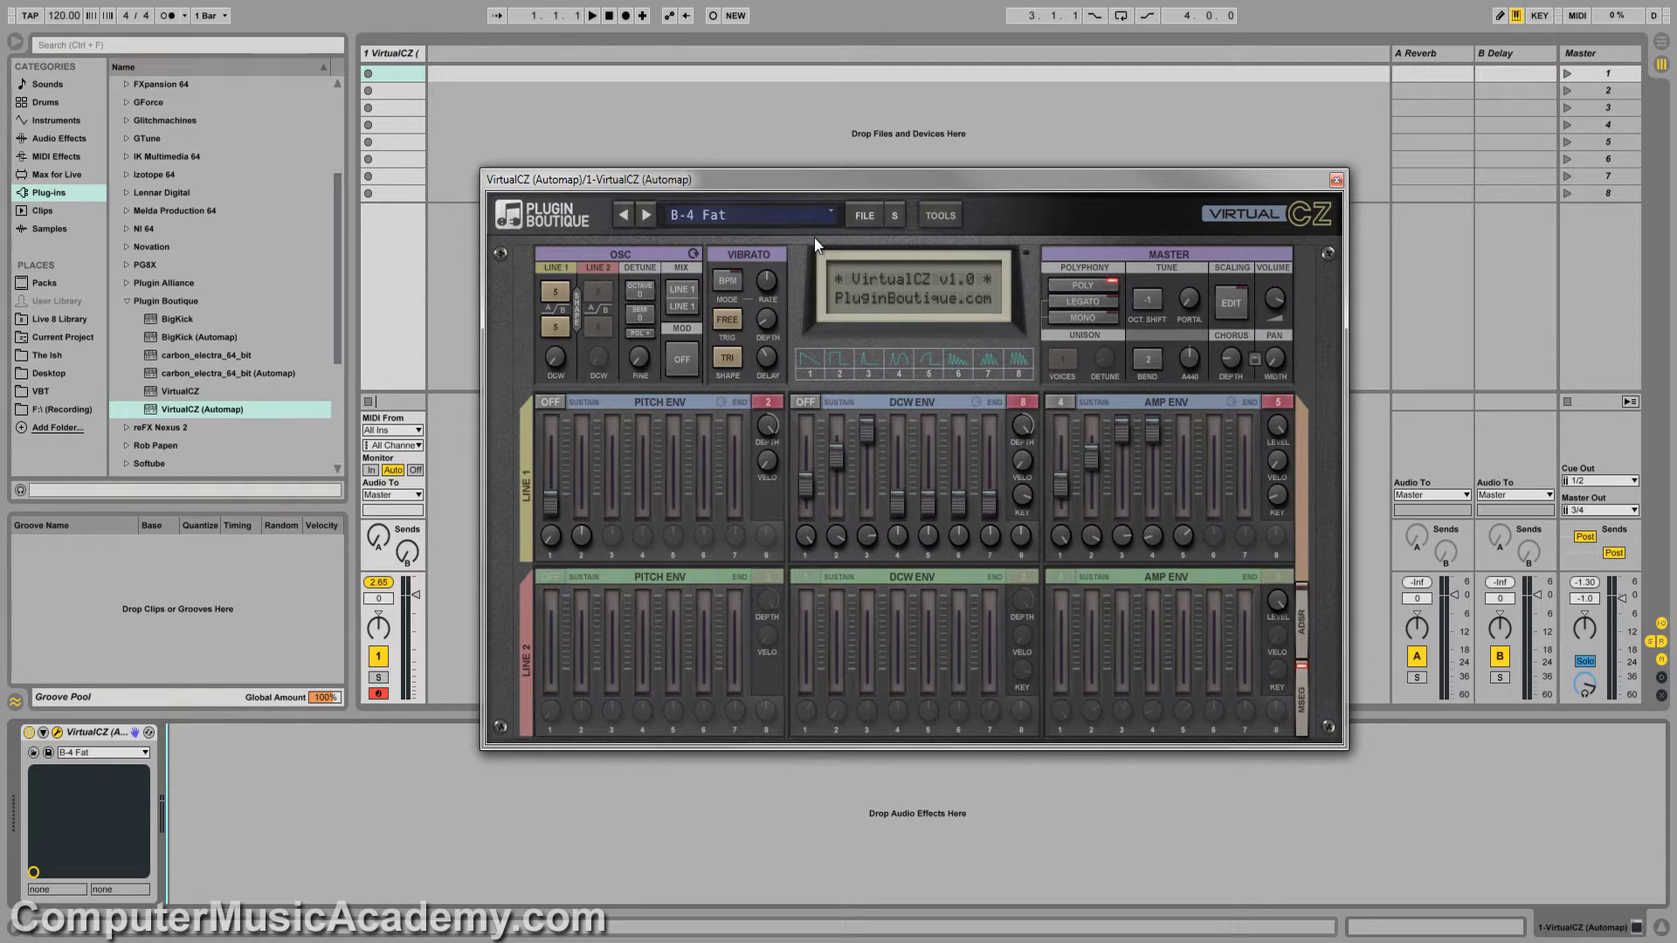
click(789, 214)
mouse_move(761, 238)
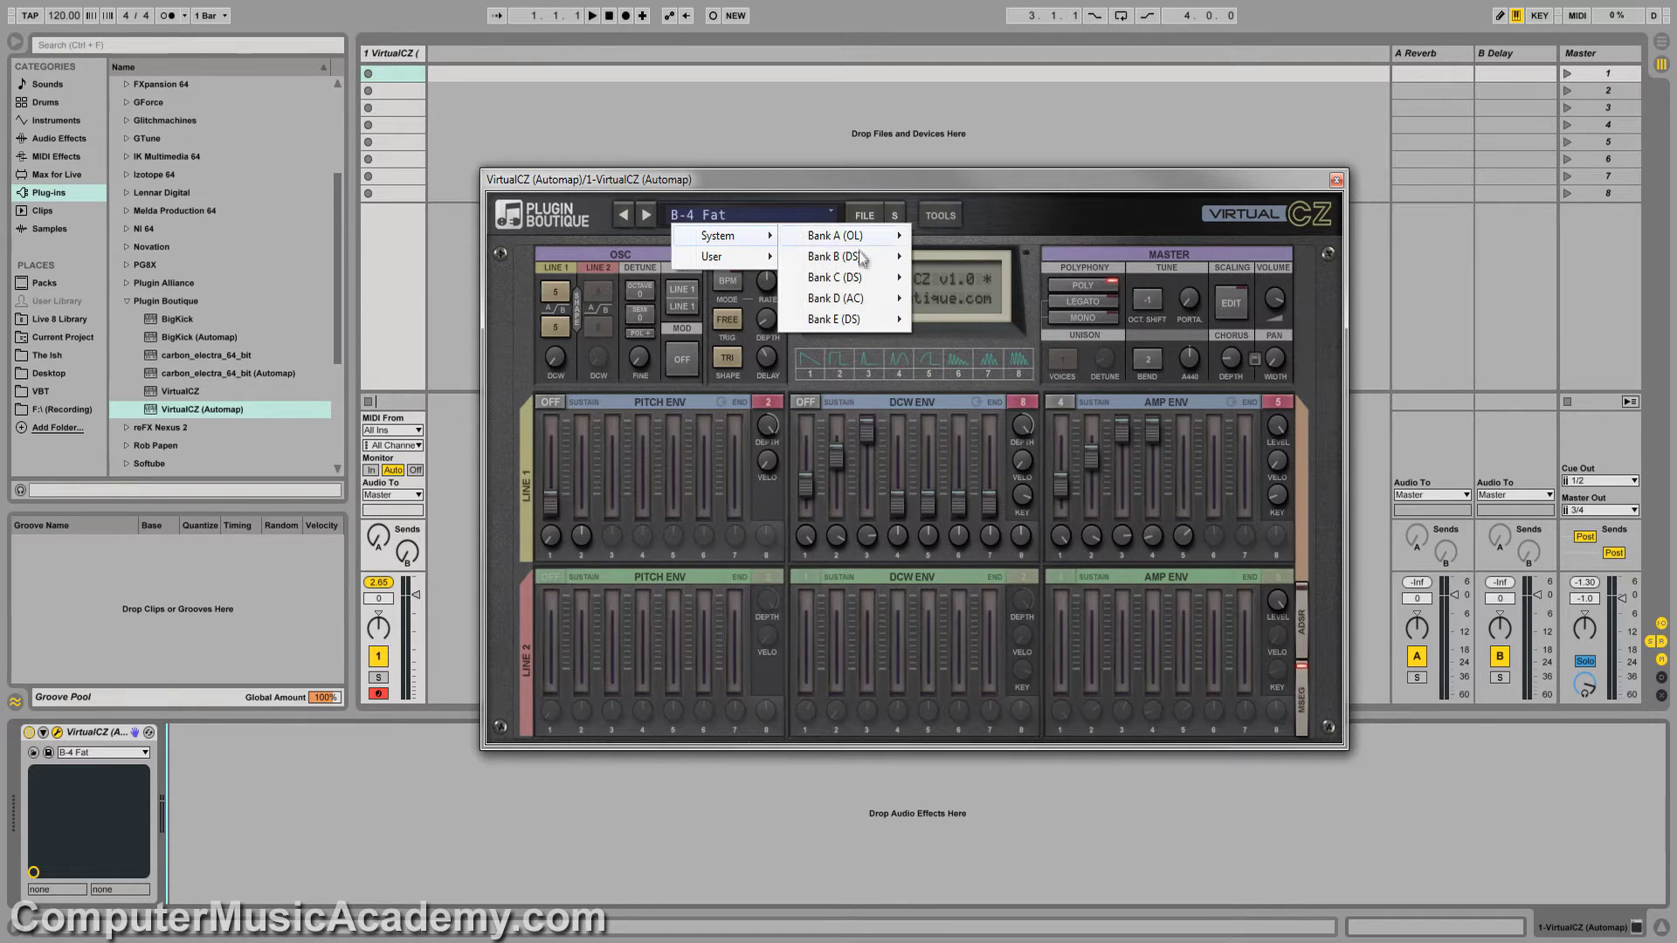
mouse_move(892, 281)
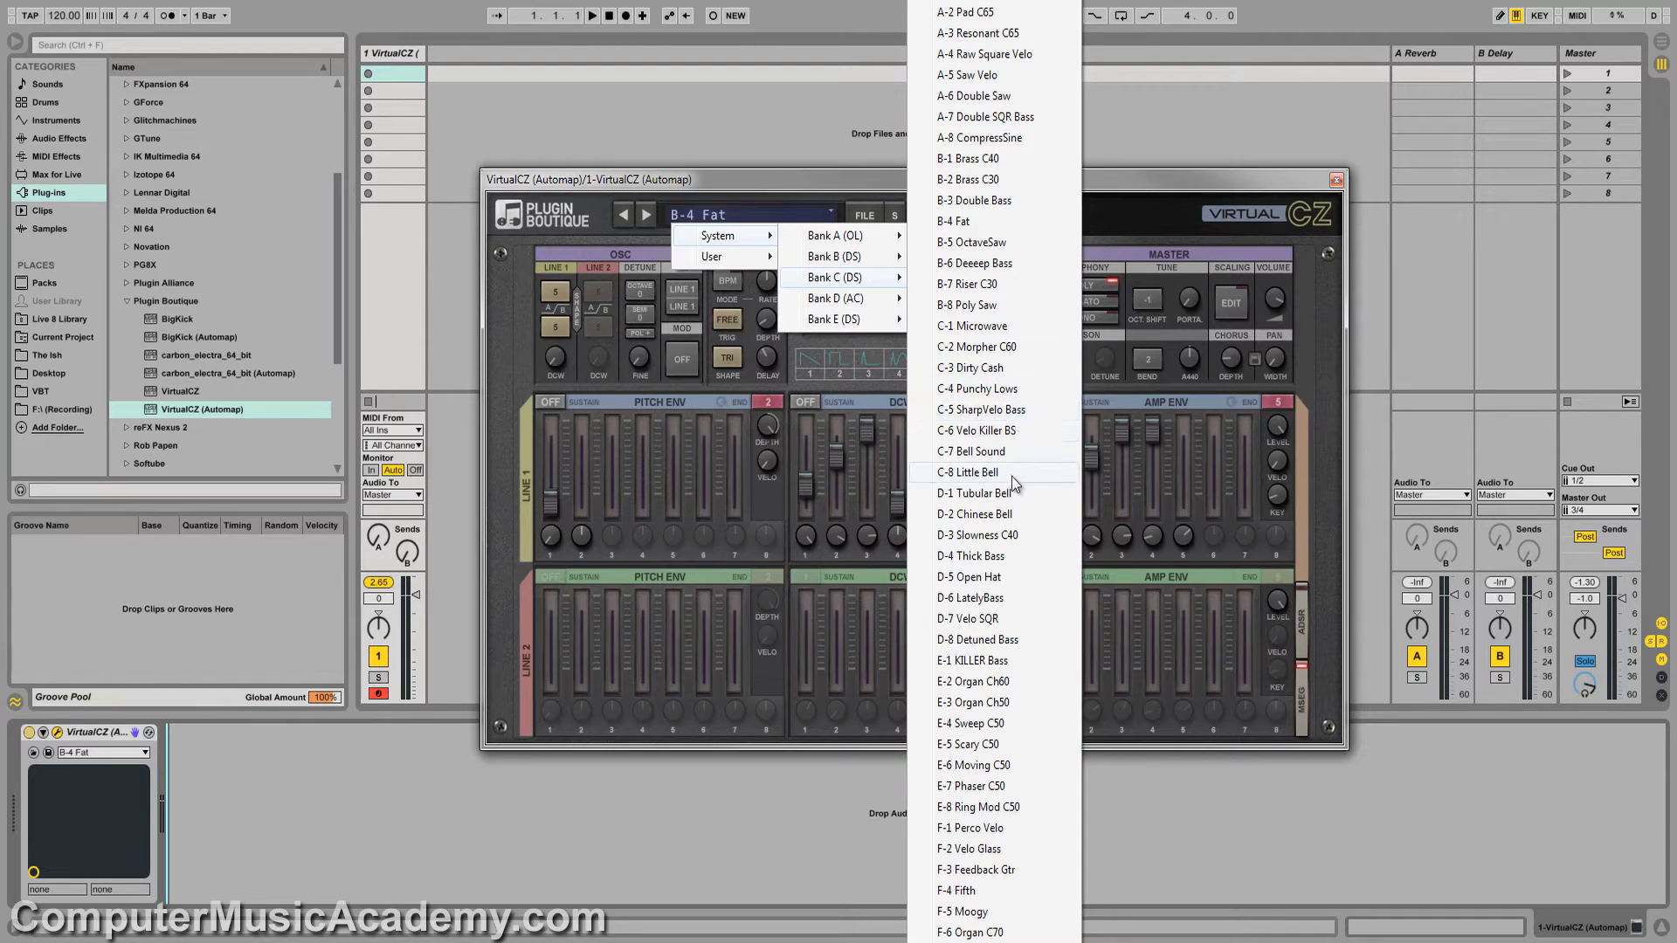
click(1023, 560)
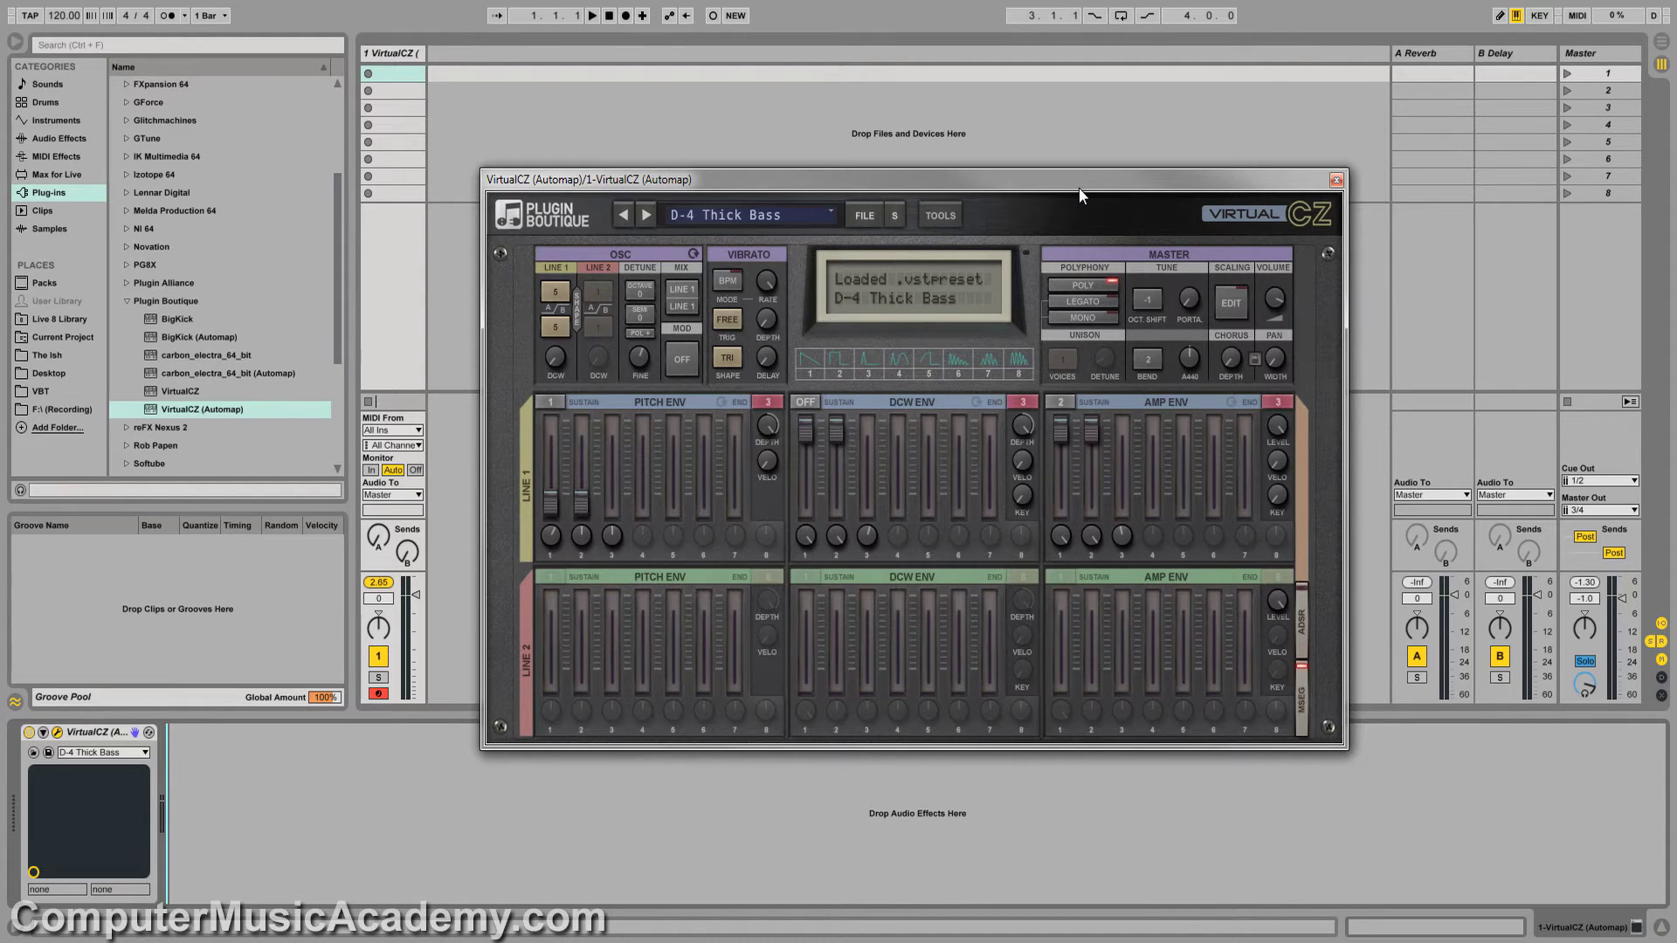
- Advance through the following Bank C presets to E-4 Sweep C50 and on to E-5 Scary C50
click(640, 217)
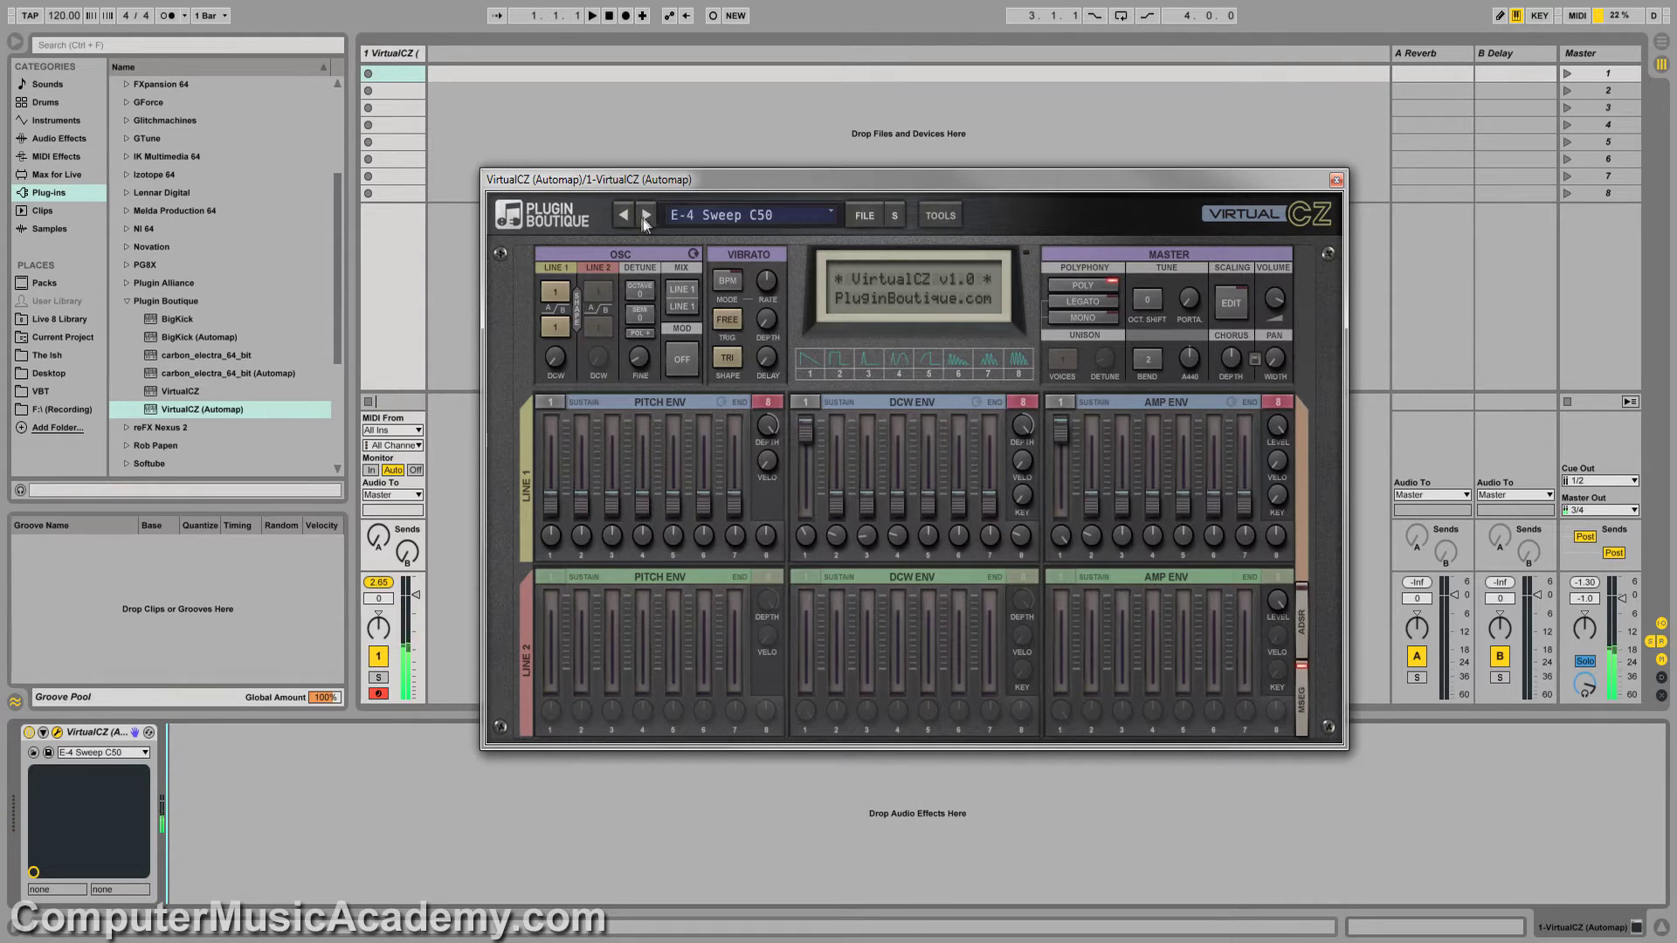
click(651, 216)
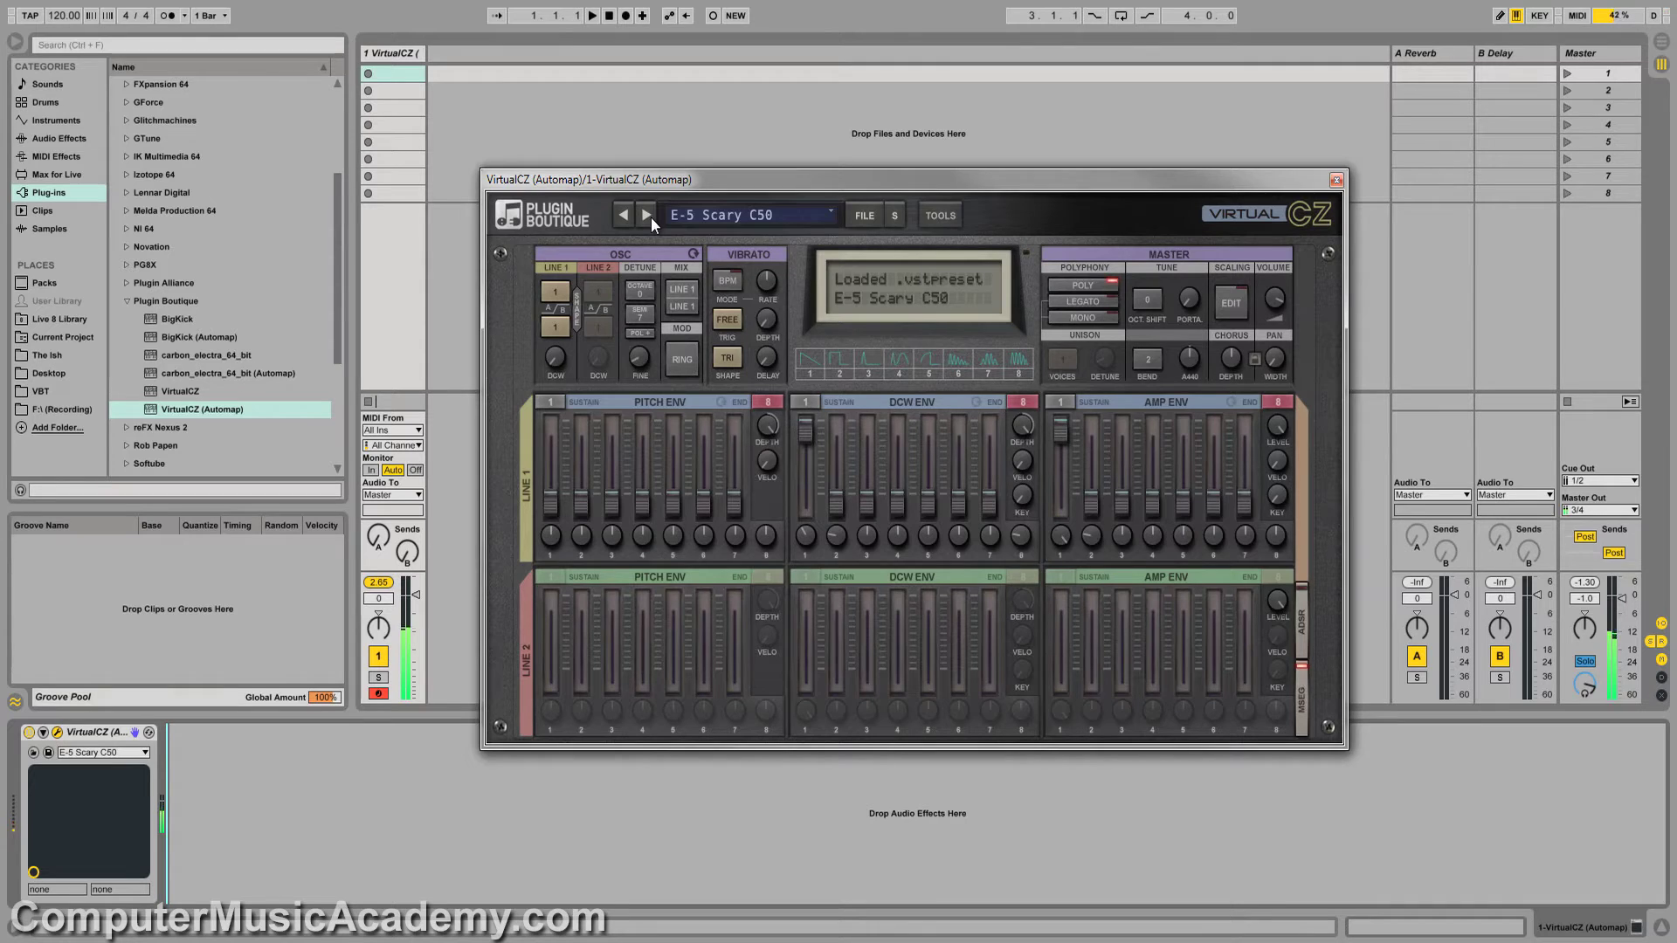
- Load the Evolver preset from System Bank D (AC)
click(735, 216)
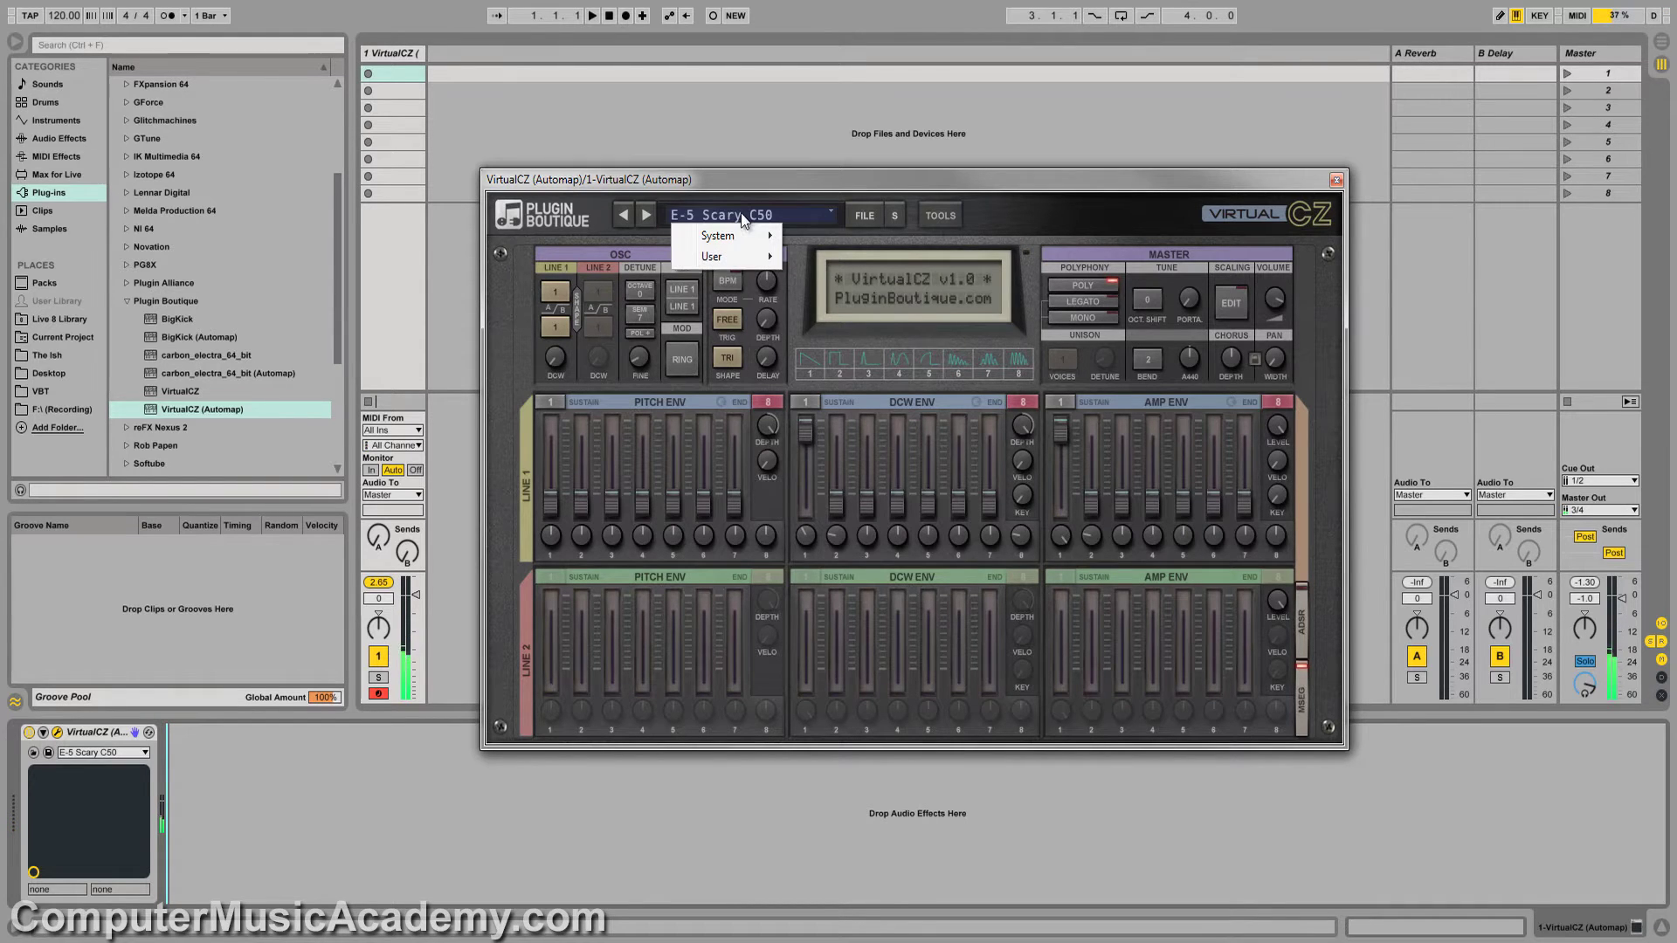
mouse_move(738, 236)
mouse_move(888, 281)
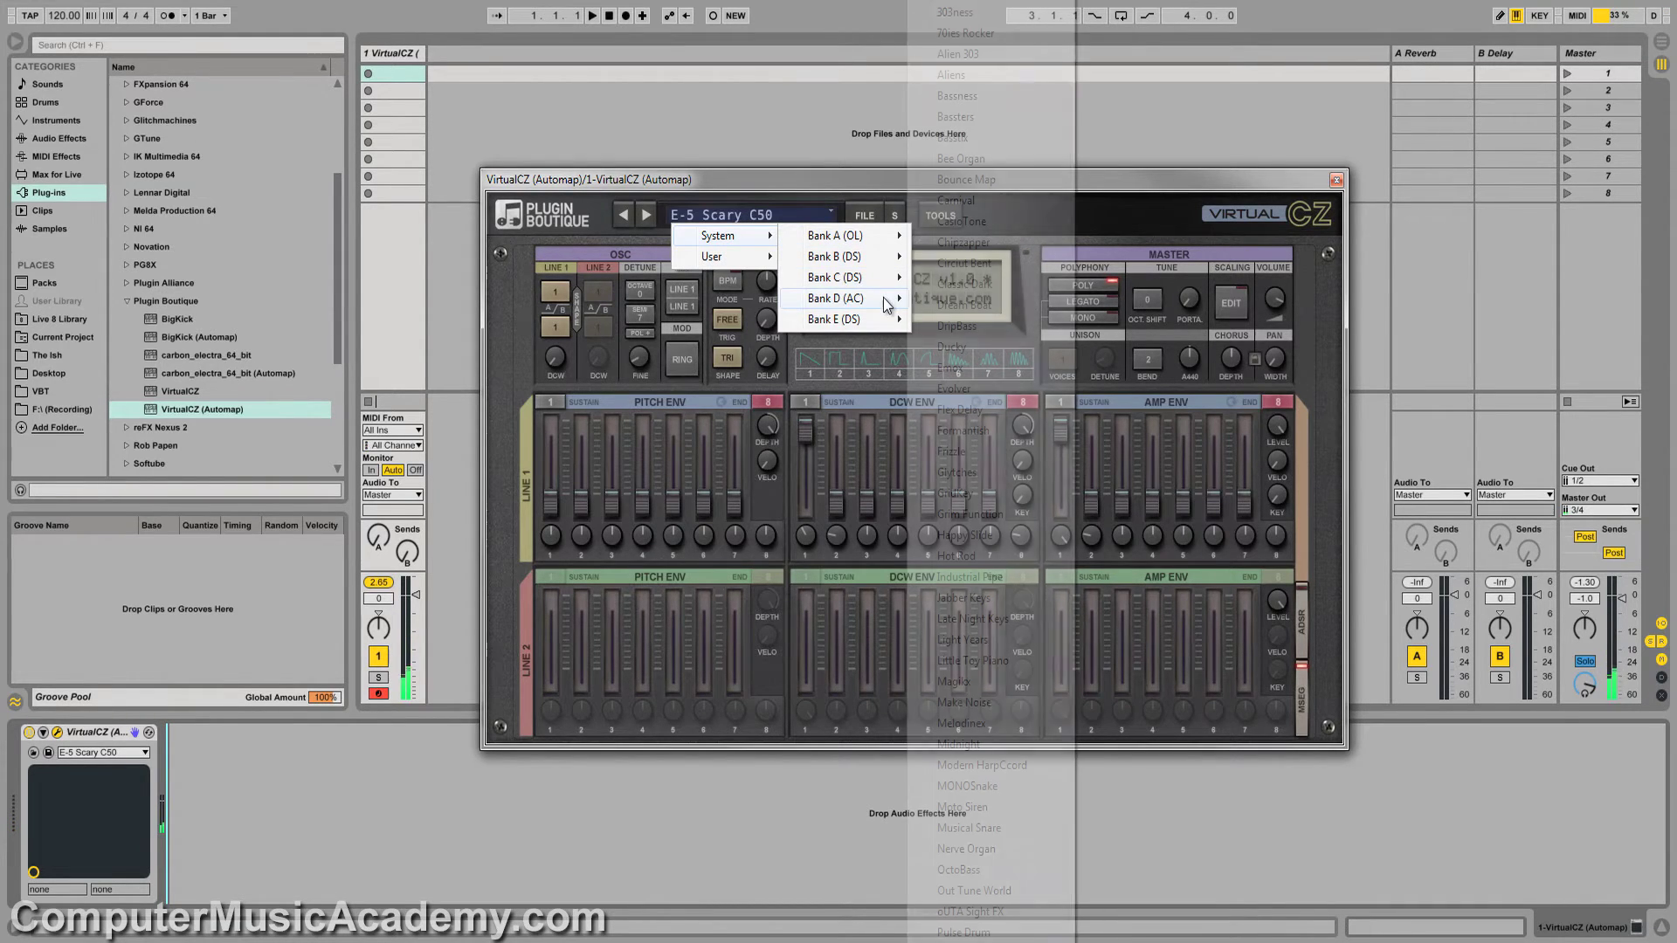
click(1003, 391)
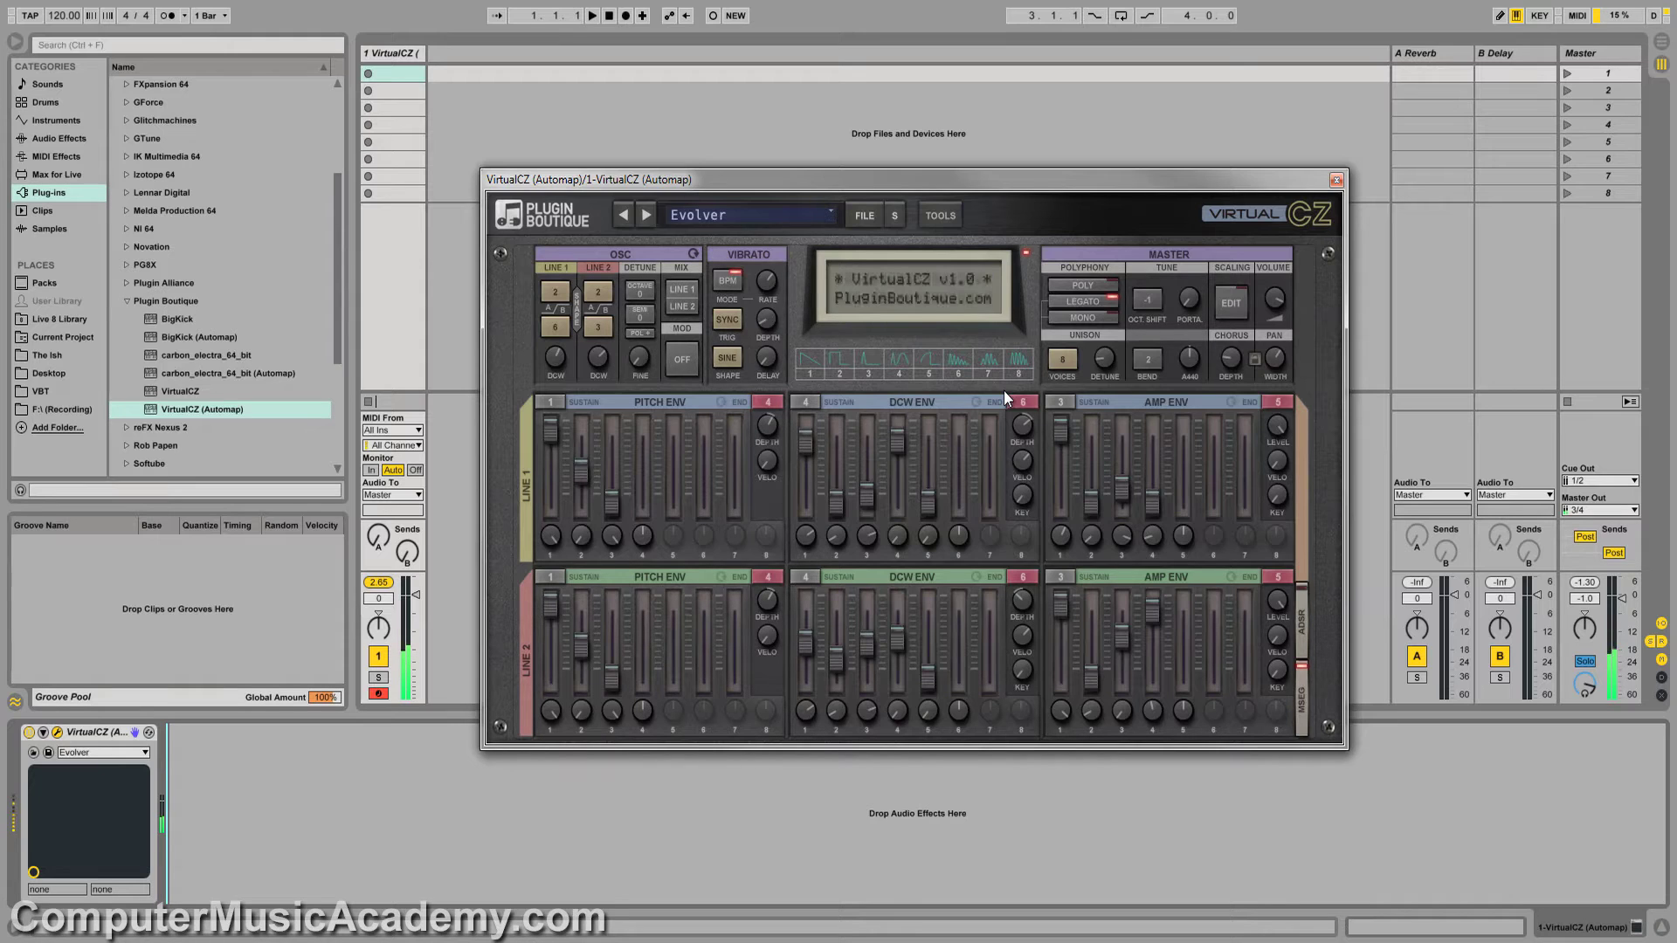
- Load the Modern HarpCcord preset from System Bank D (AC)
click(789, 215)
mouse_move(769, 235)
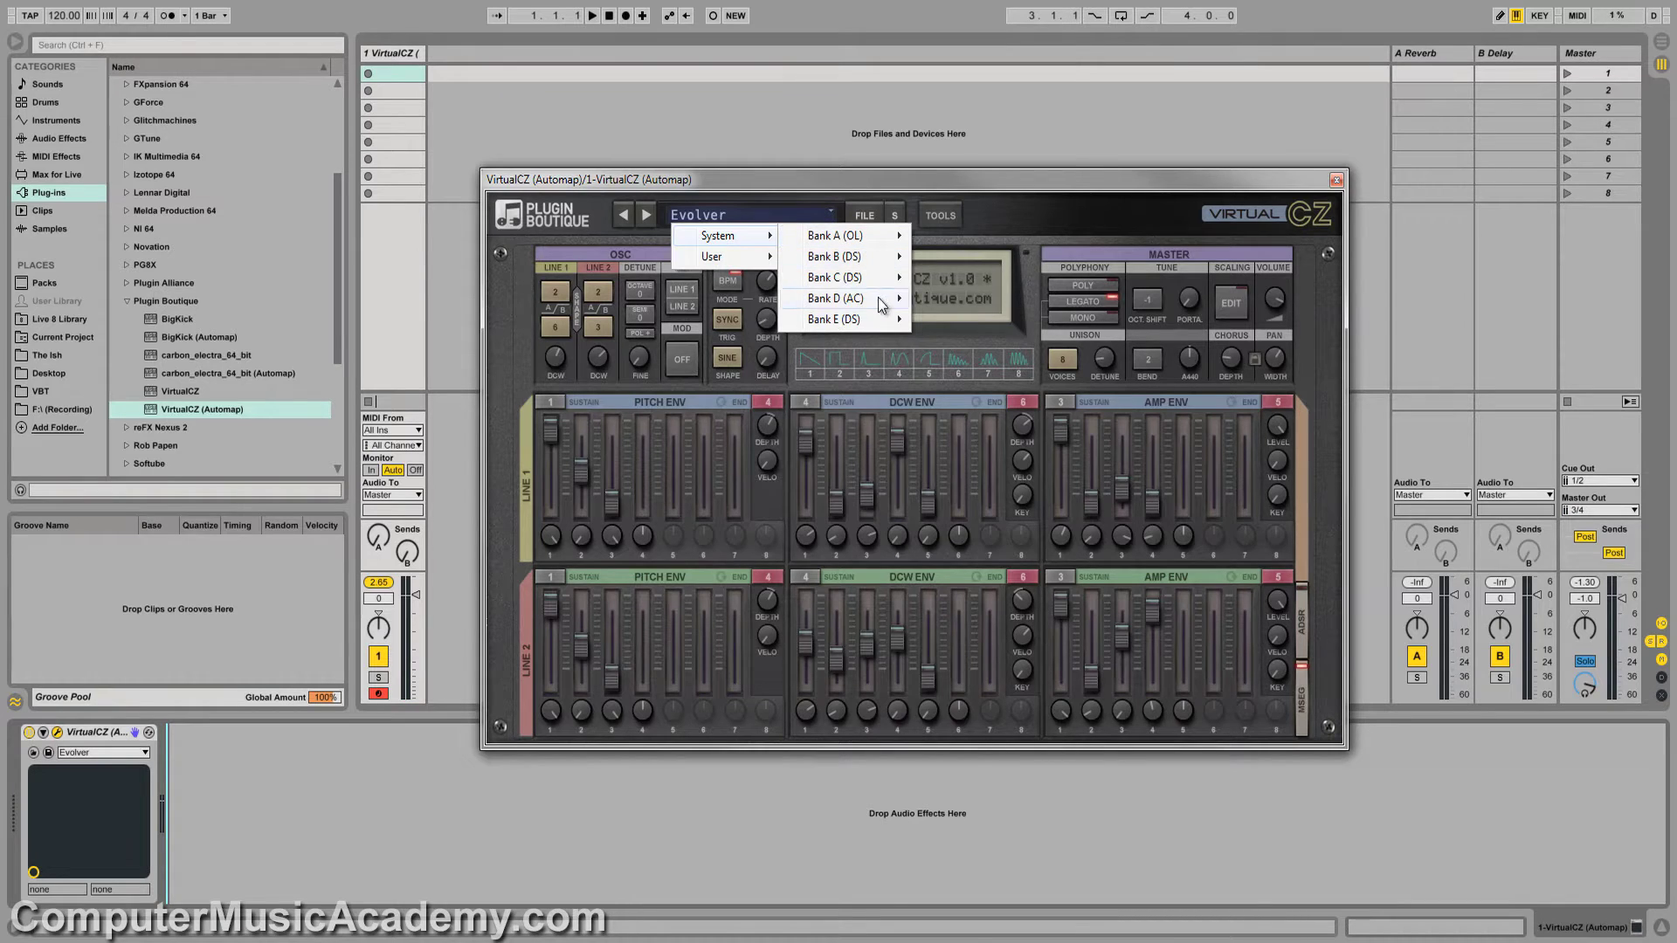
mouse_move(880, 299)
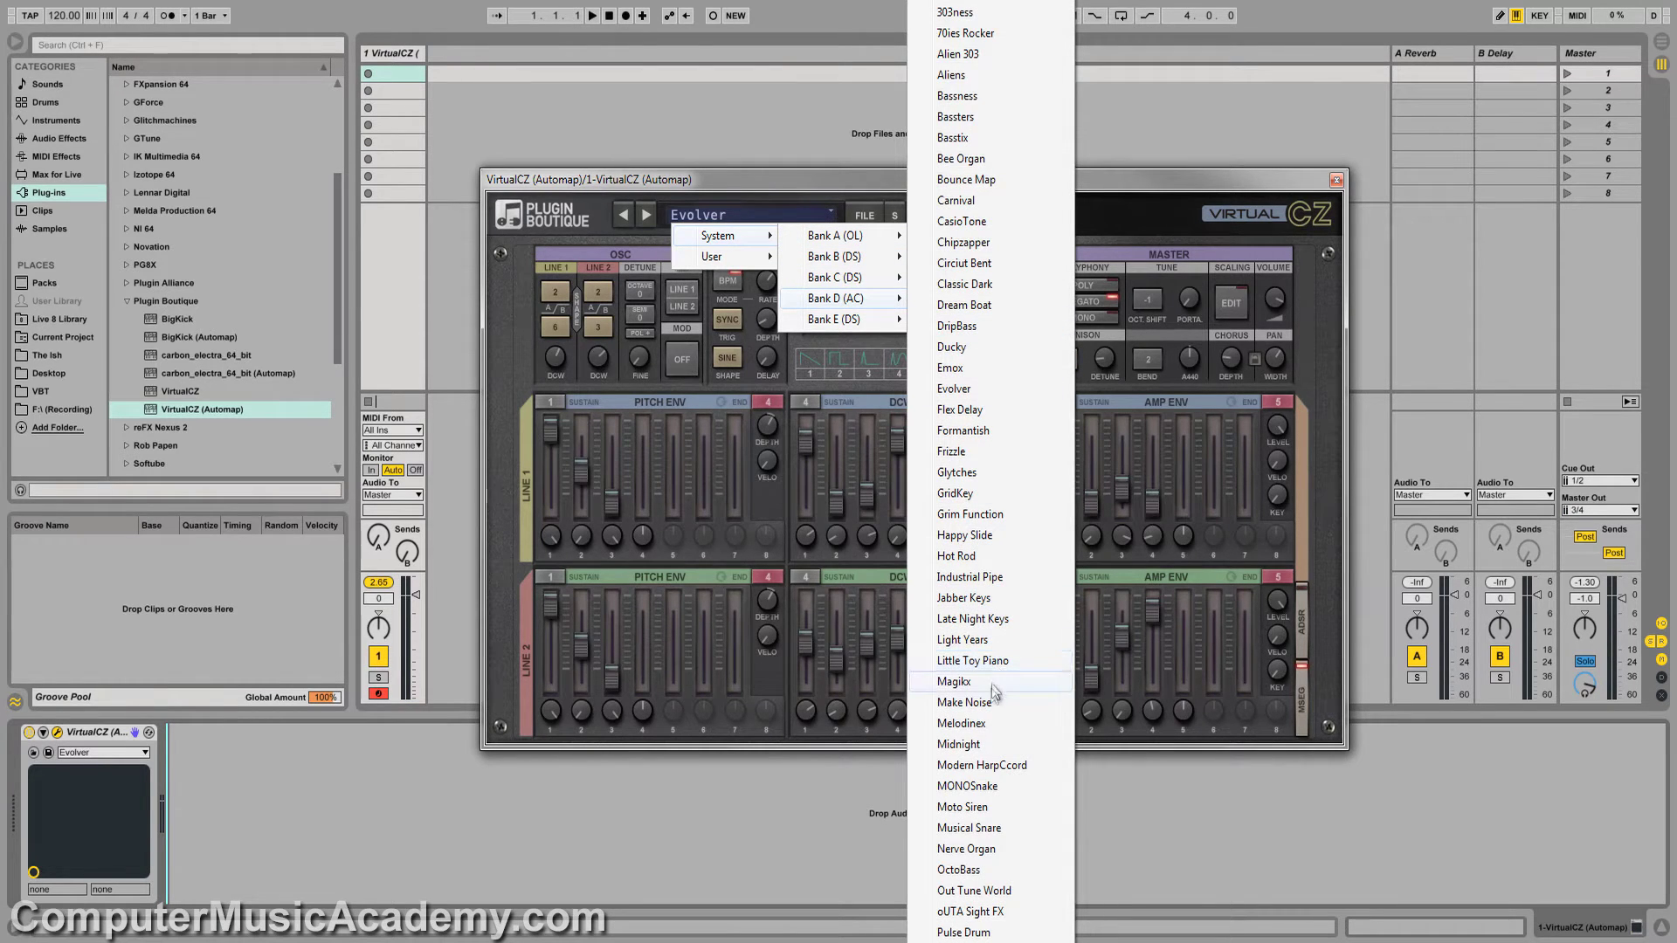
click(1022, 767)
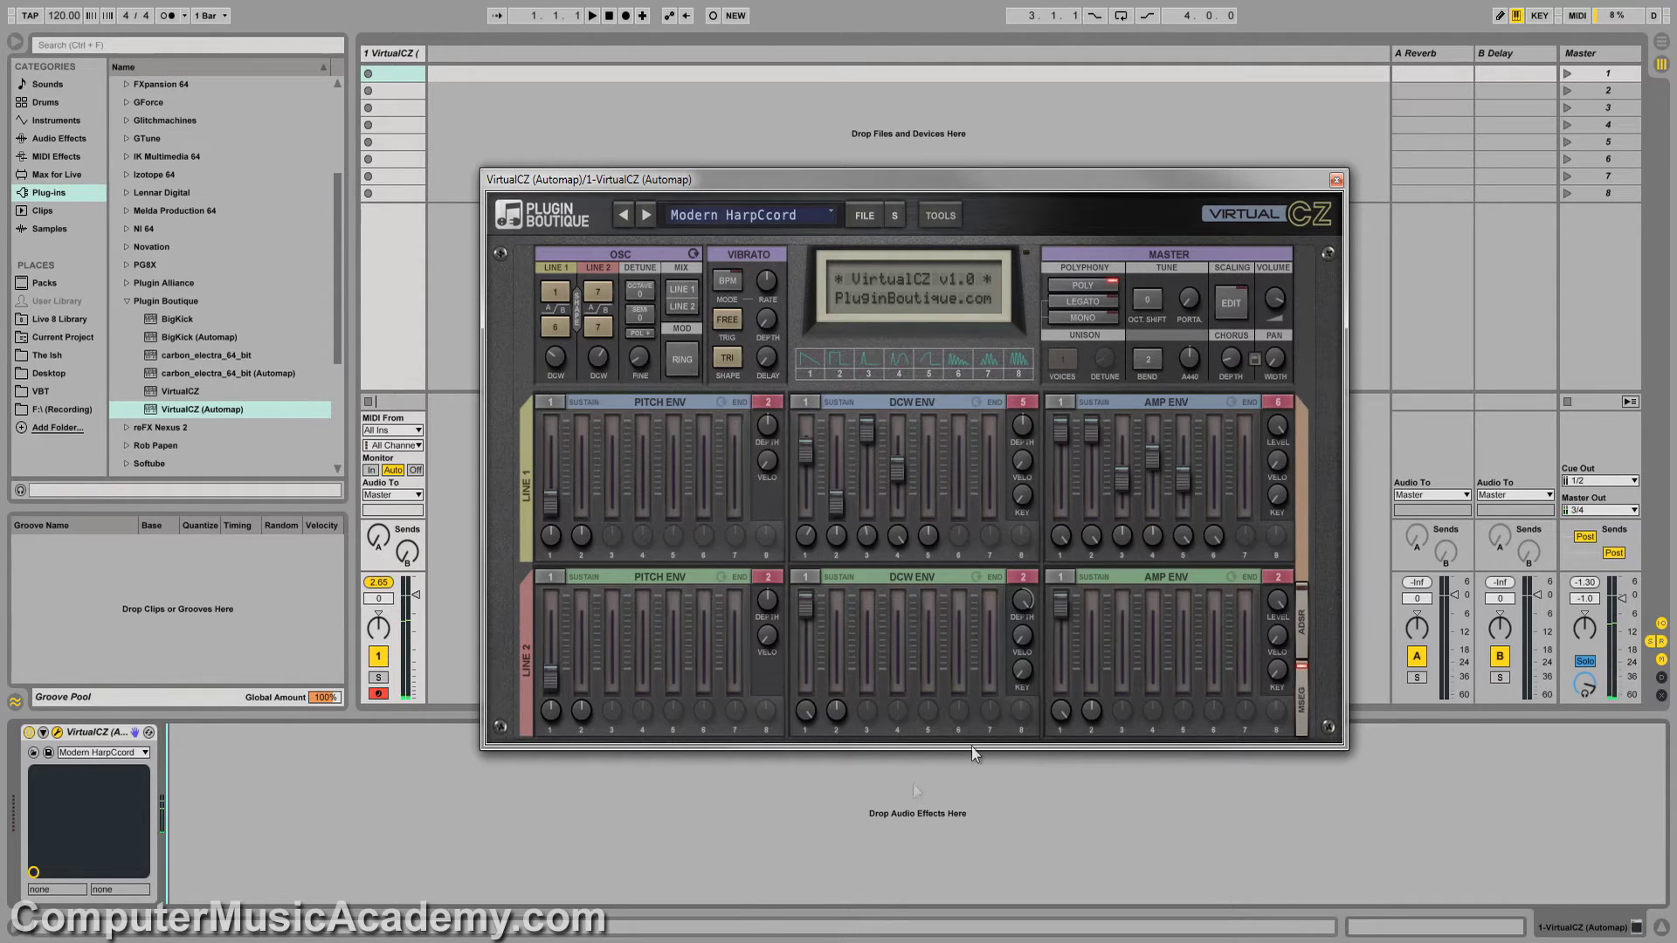
- Load the SoftBrass preset from System Bank E (DS)
click(770, 213)
mouse_move(734, 236)
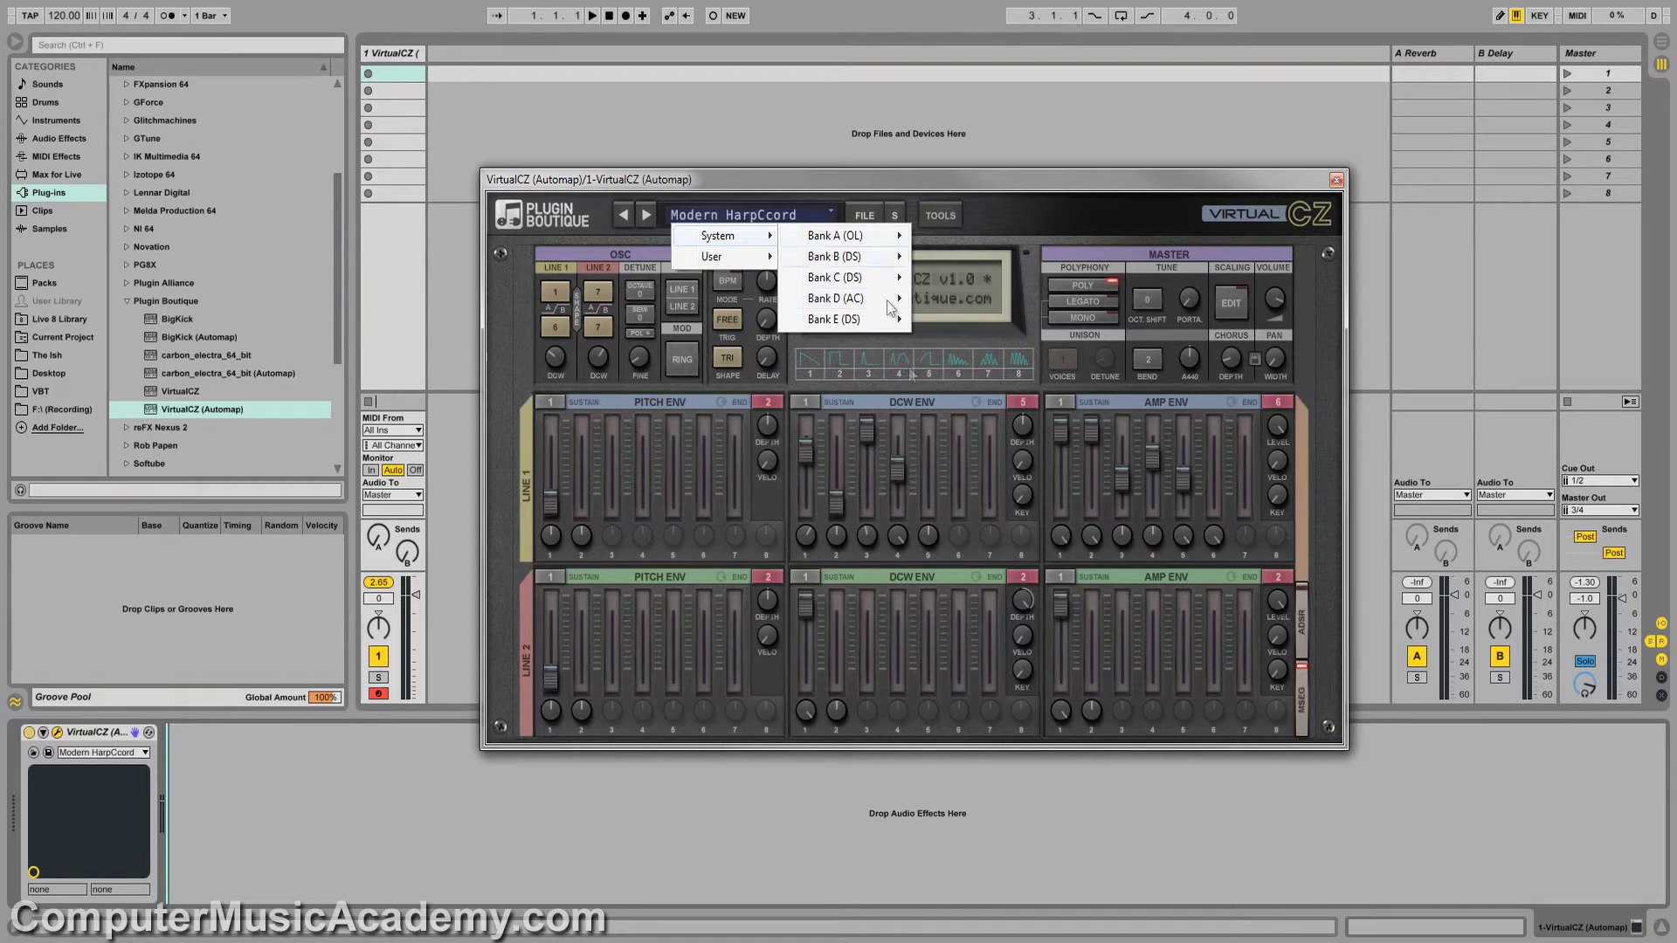
mouse_move(854, 321)
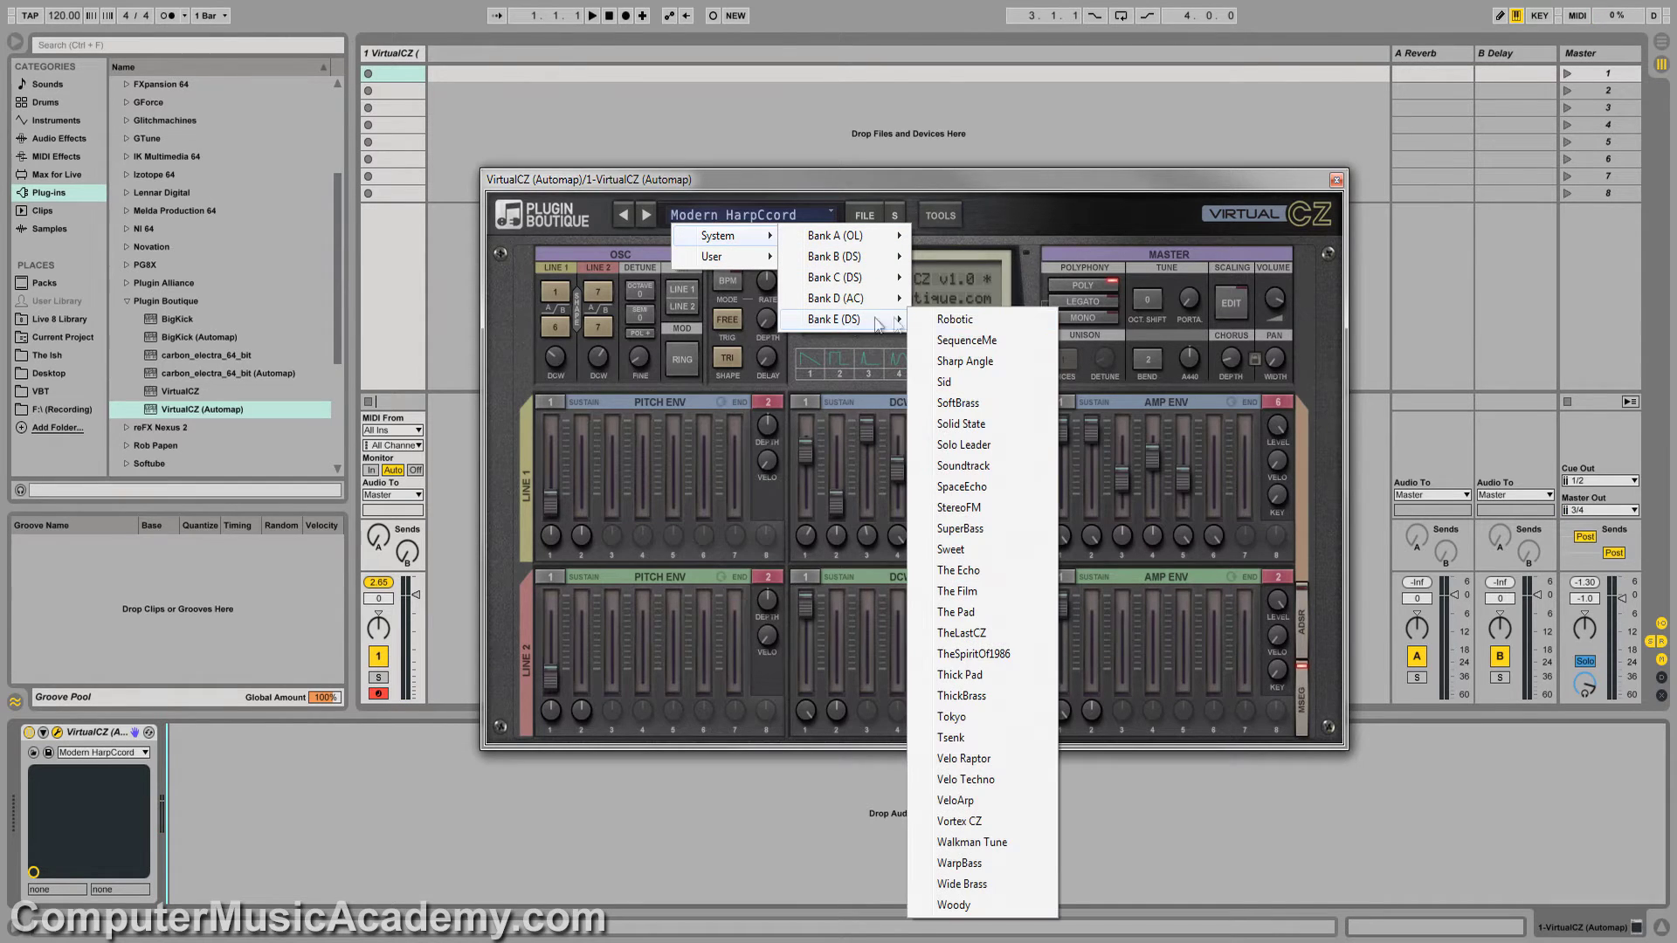
click(993, 402)
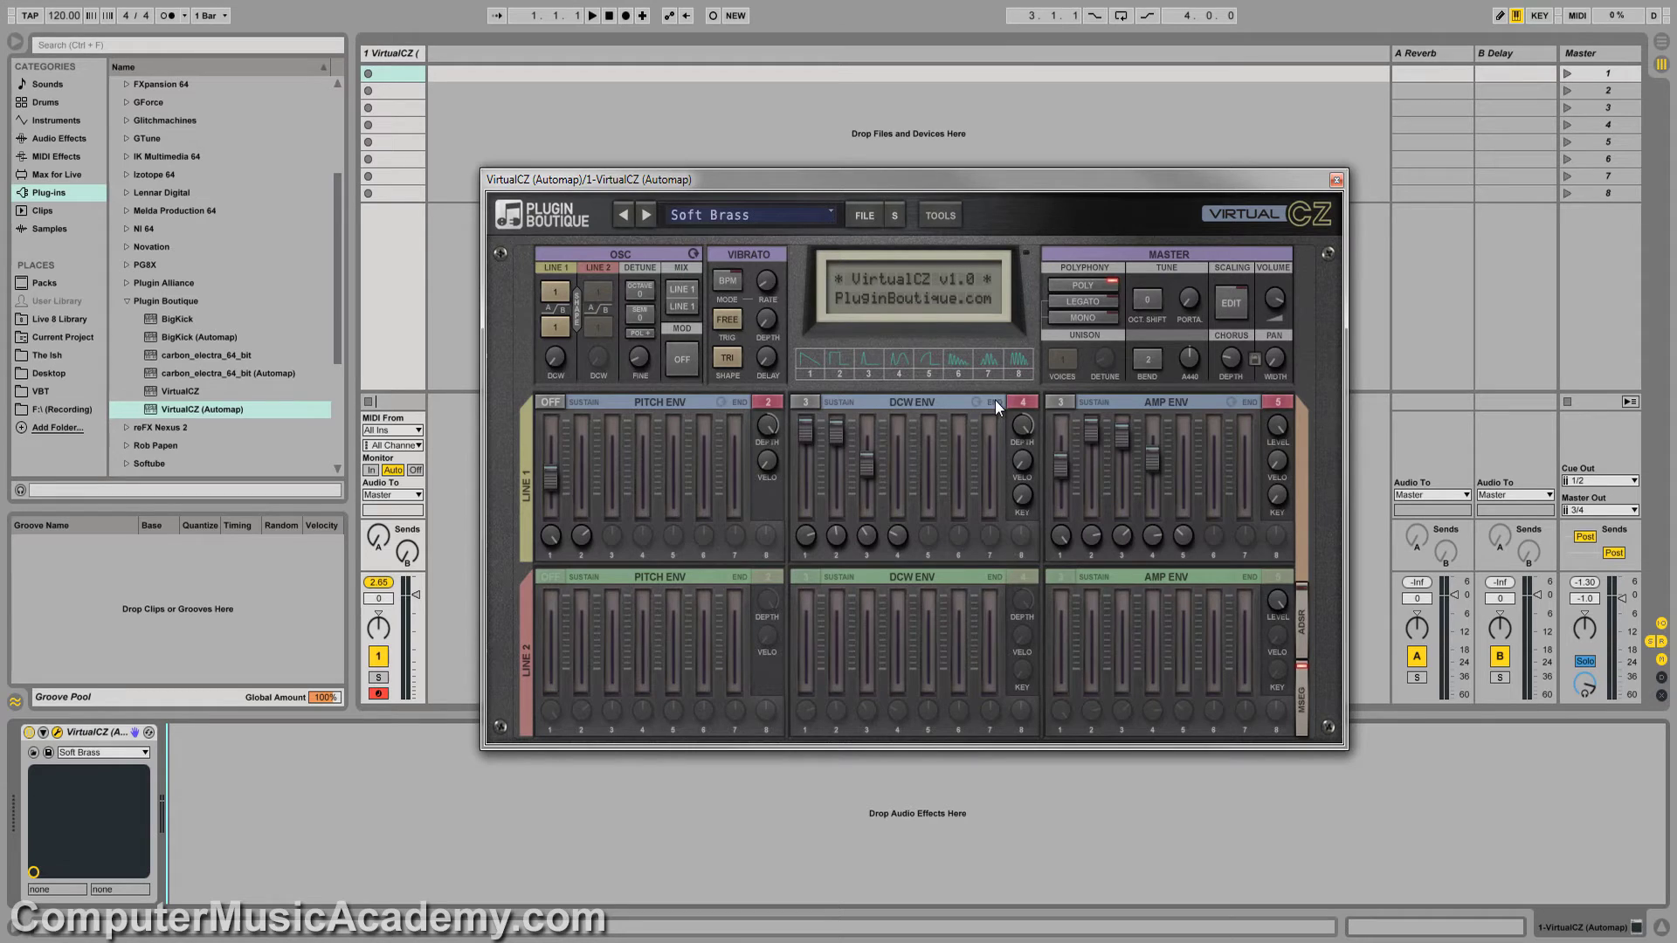
- Try the Cyan and Green backlight colours on the synth's LCD display and settle on Cyan
right_click(926, 276)
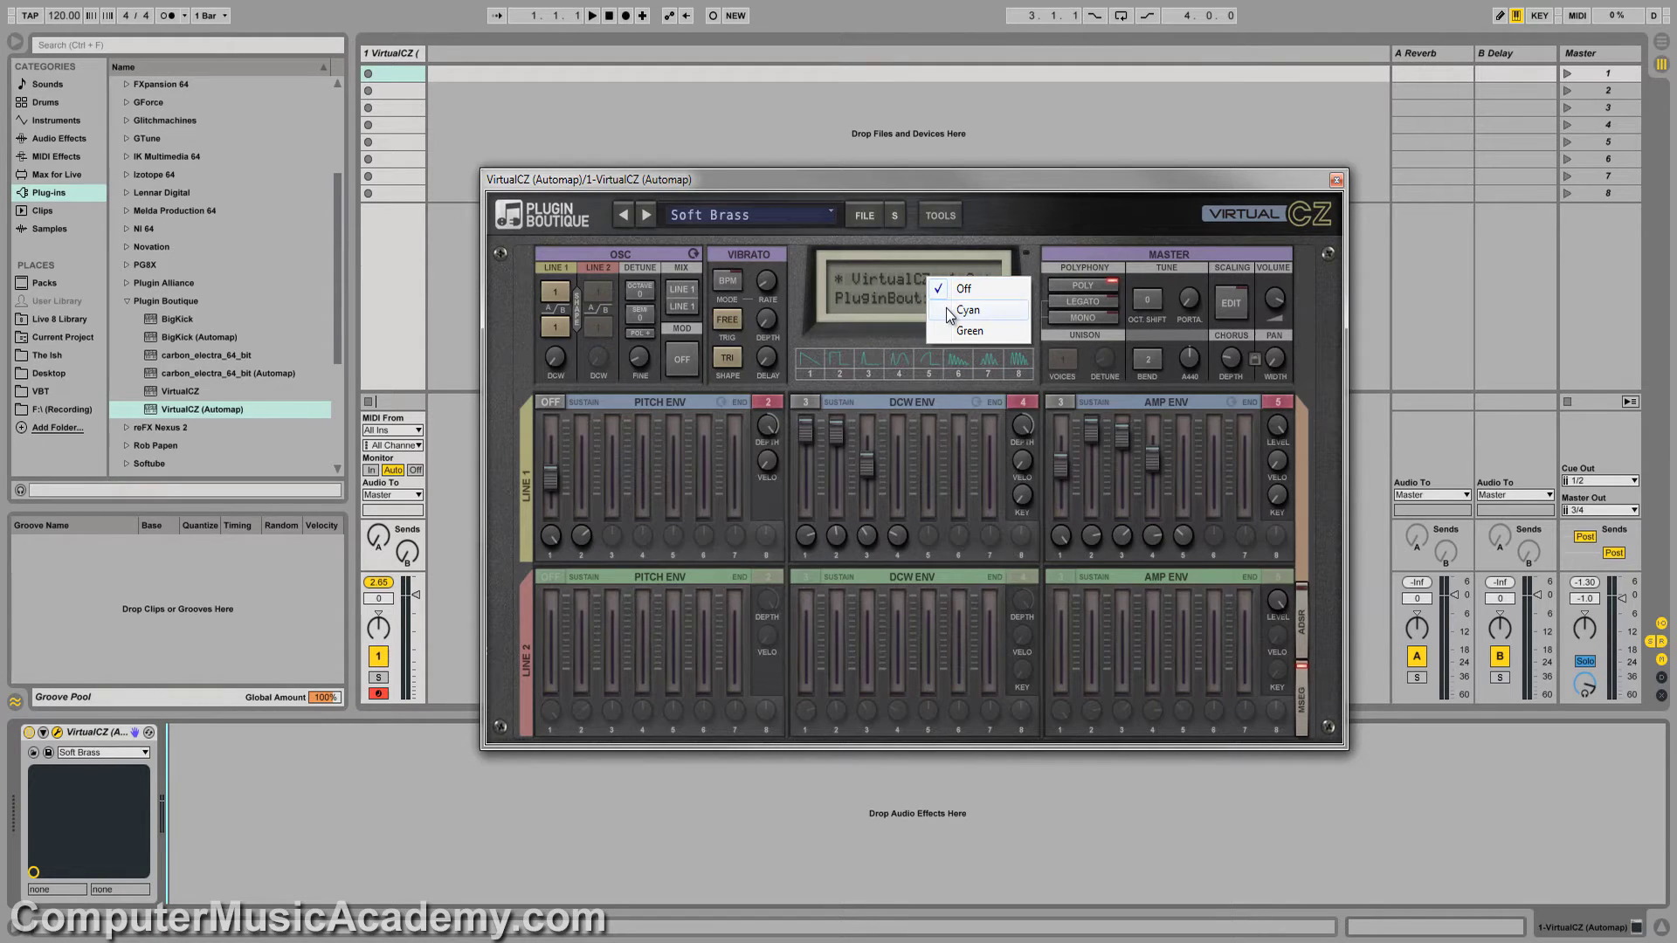
click(945, 307)
right_click(946, 308)
click(967, 348)
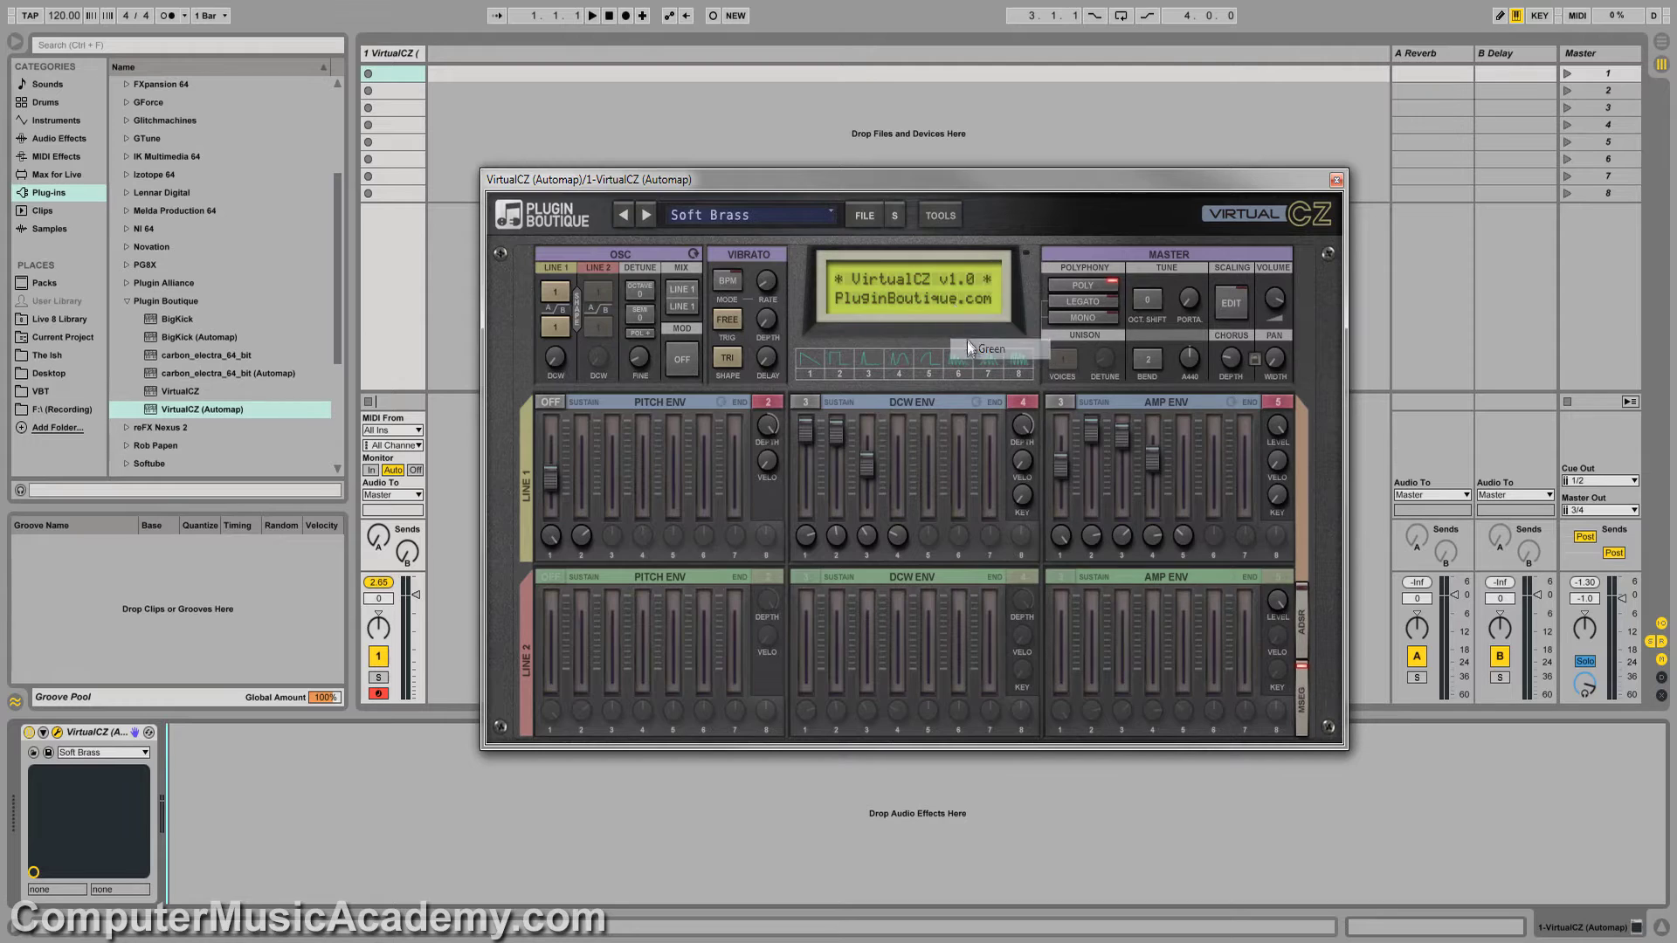
right_click(954, 293)
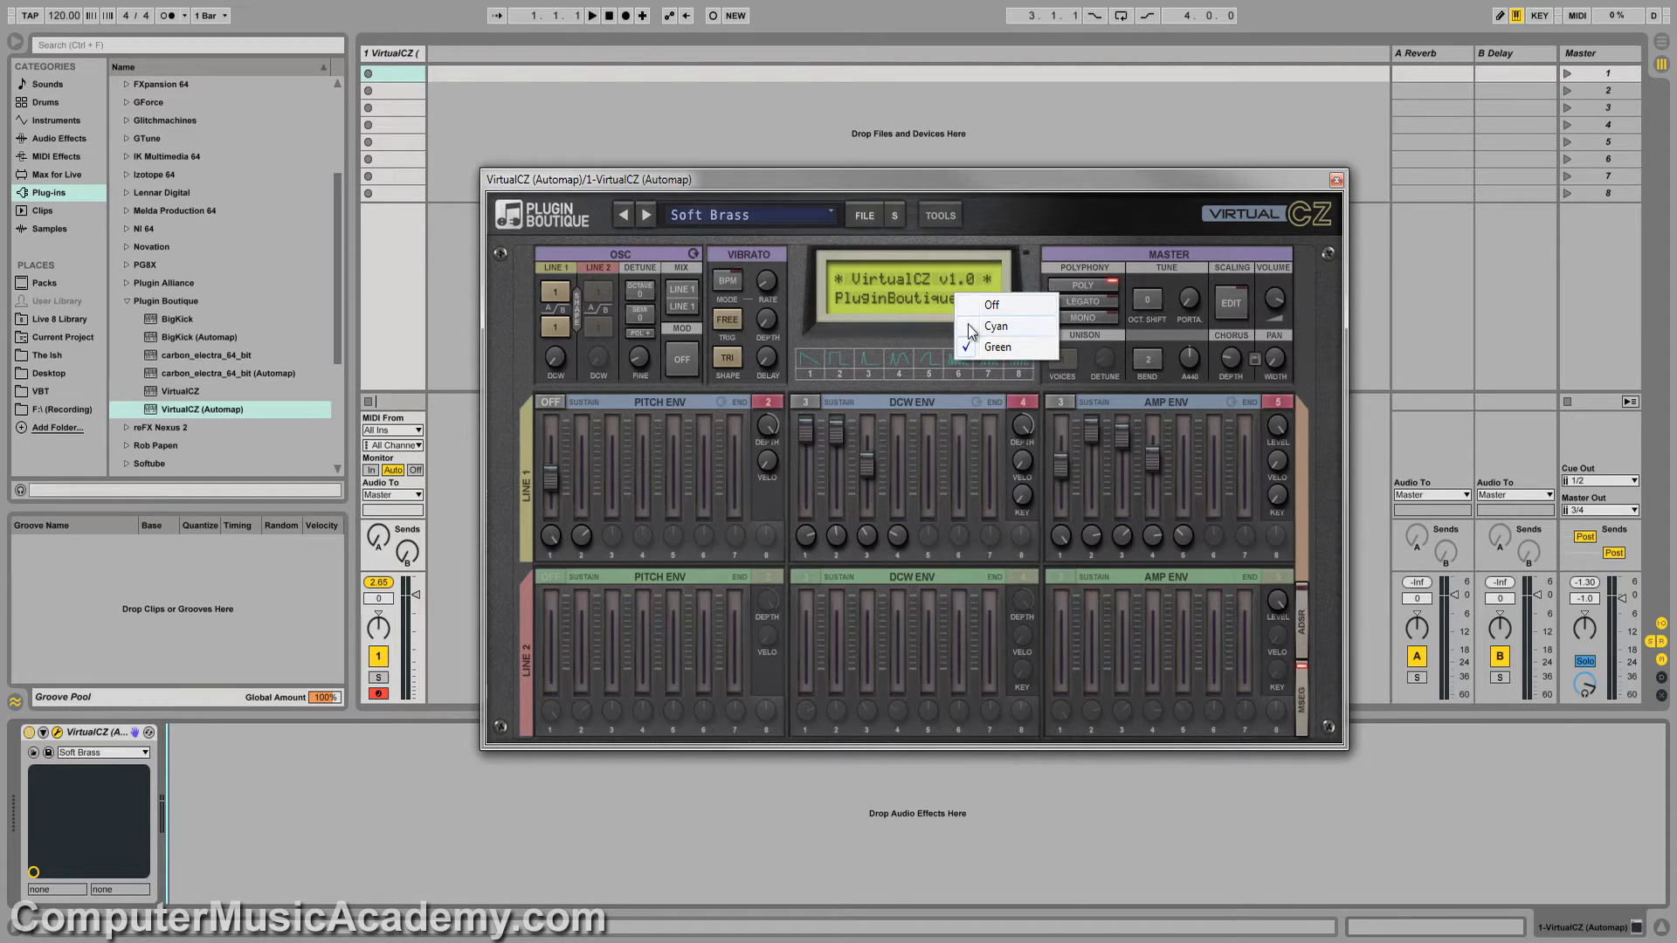
click(970, 328)
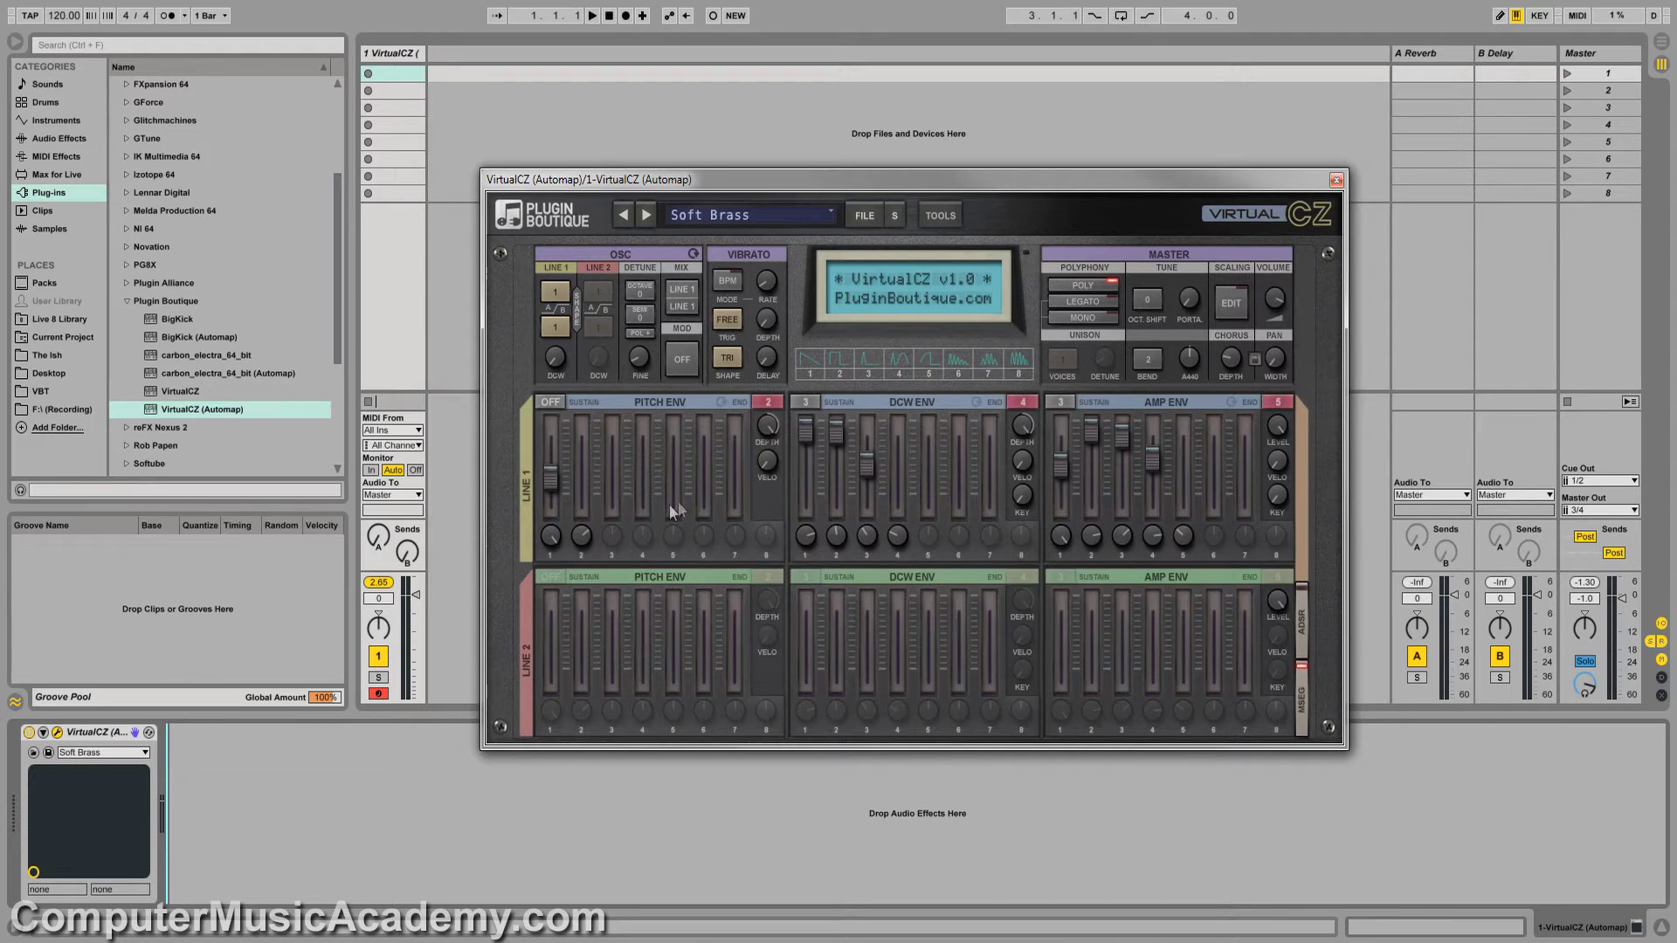
- Switch the envelope mode to ADSR, back to MSEG, and to ADSR again
click(1303, 633)
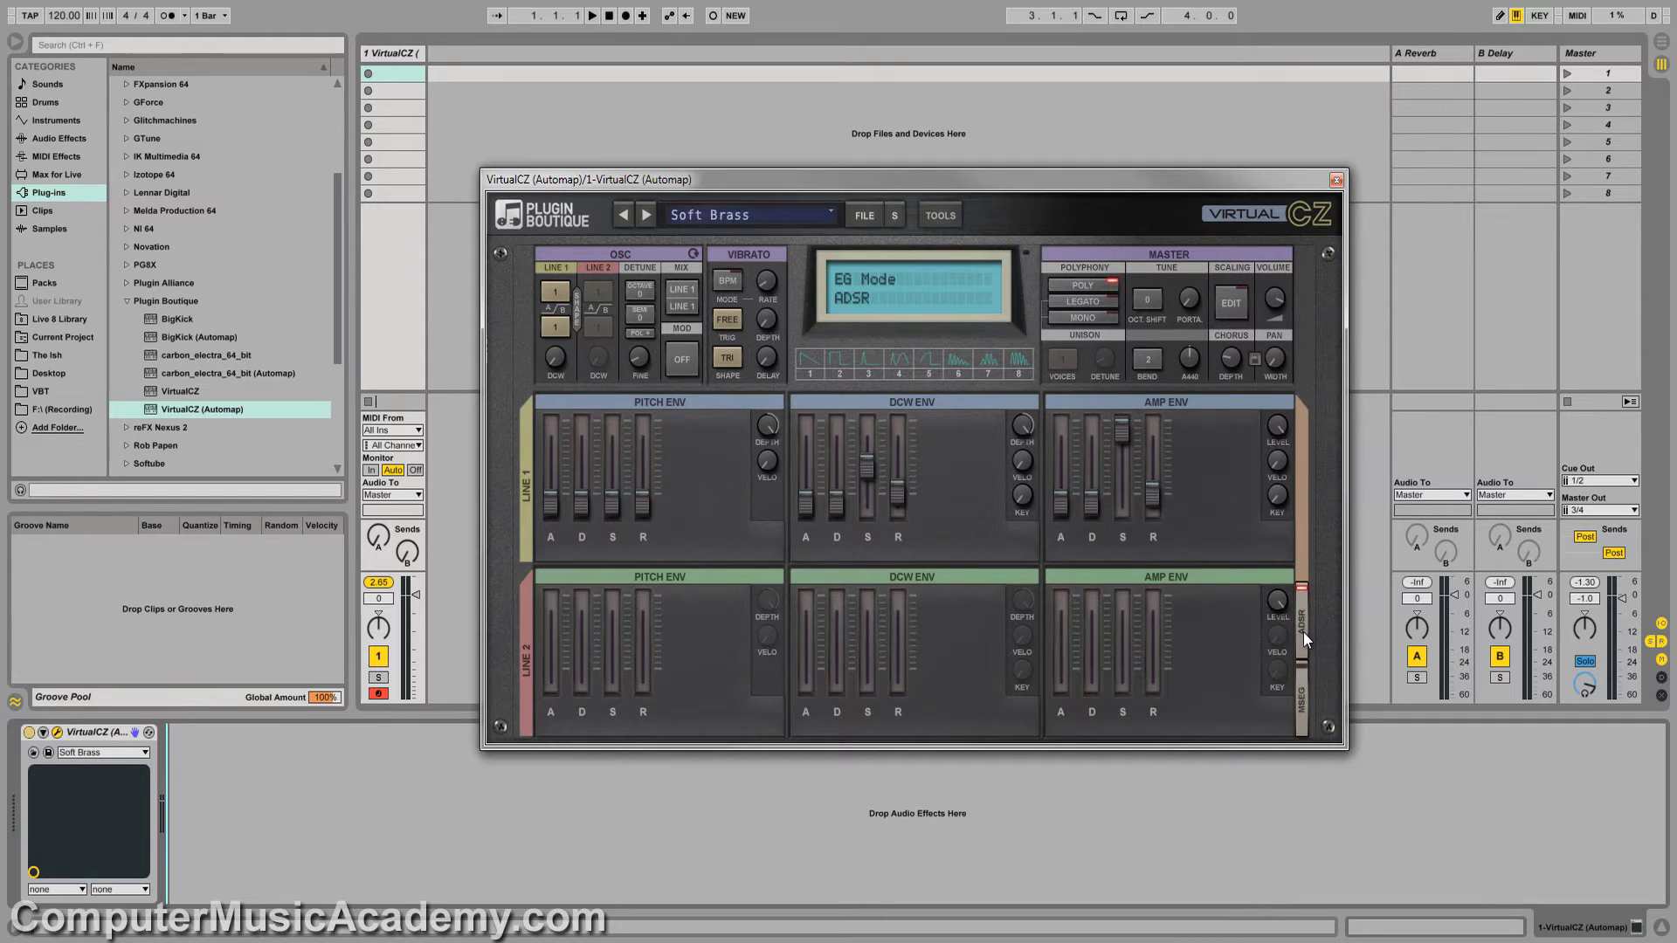
click(1302, 685)
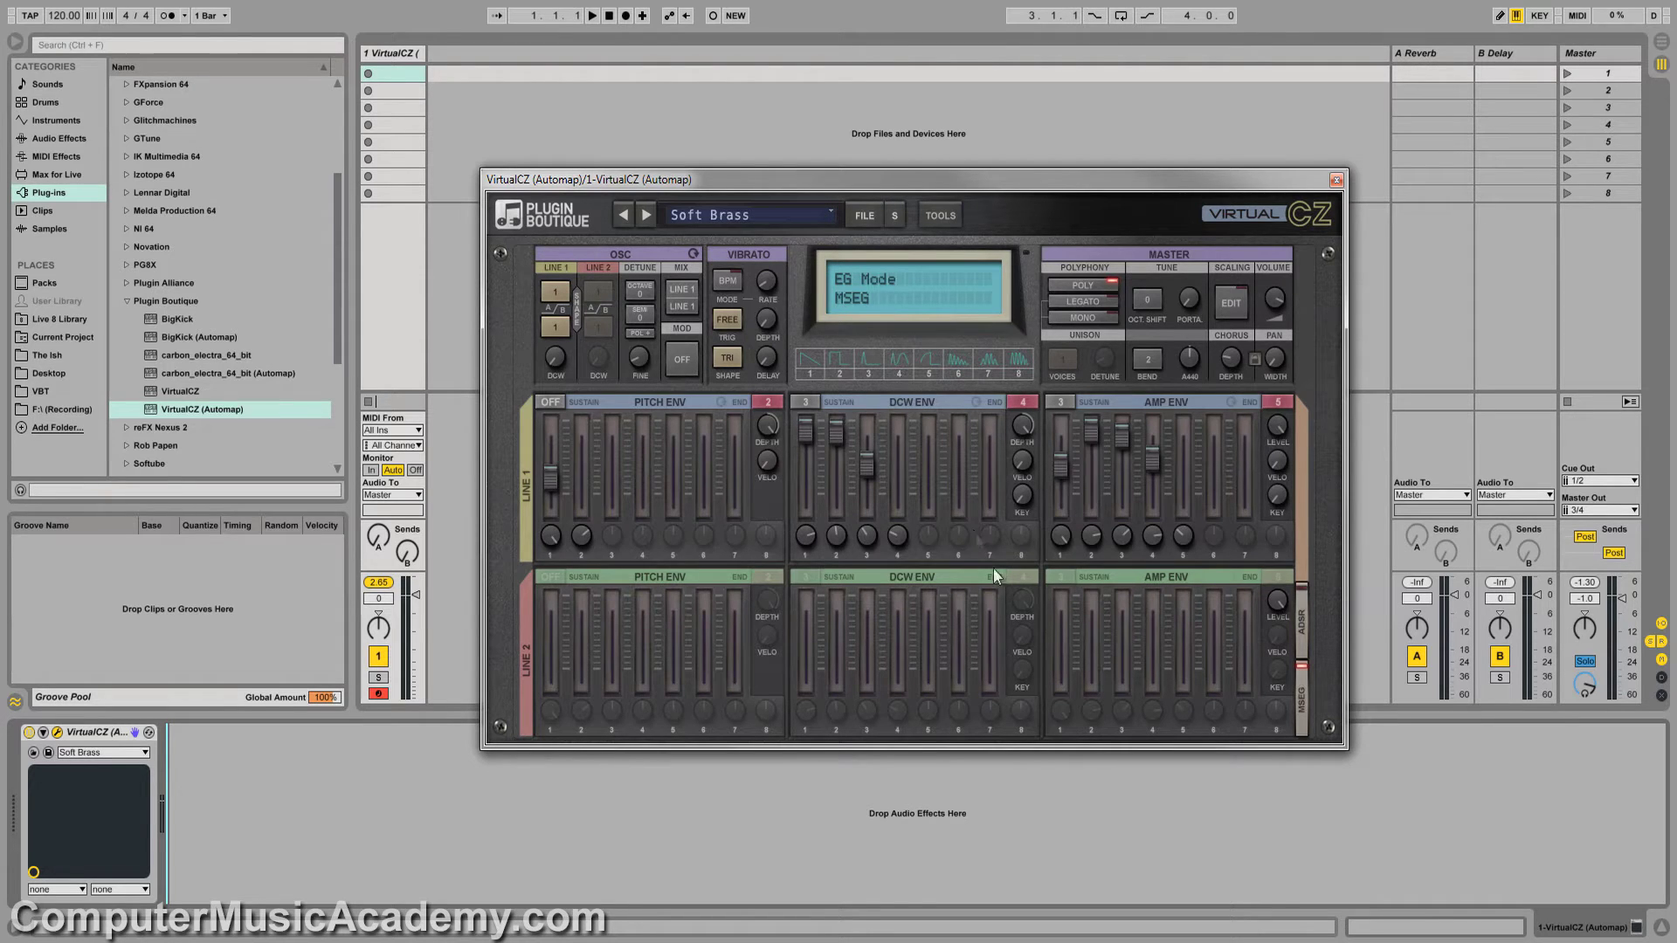
click(1300, 626)
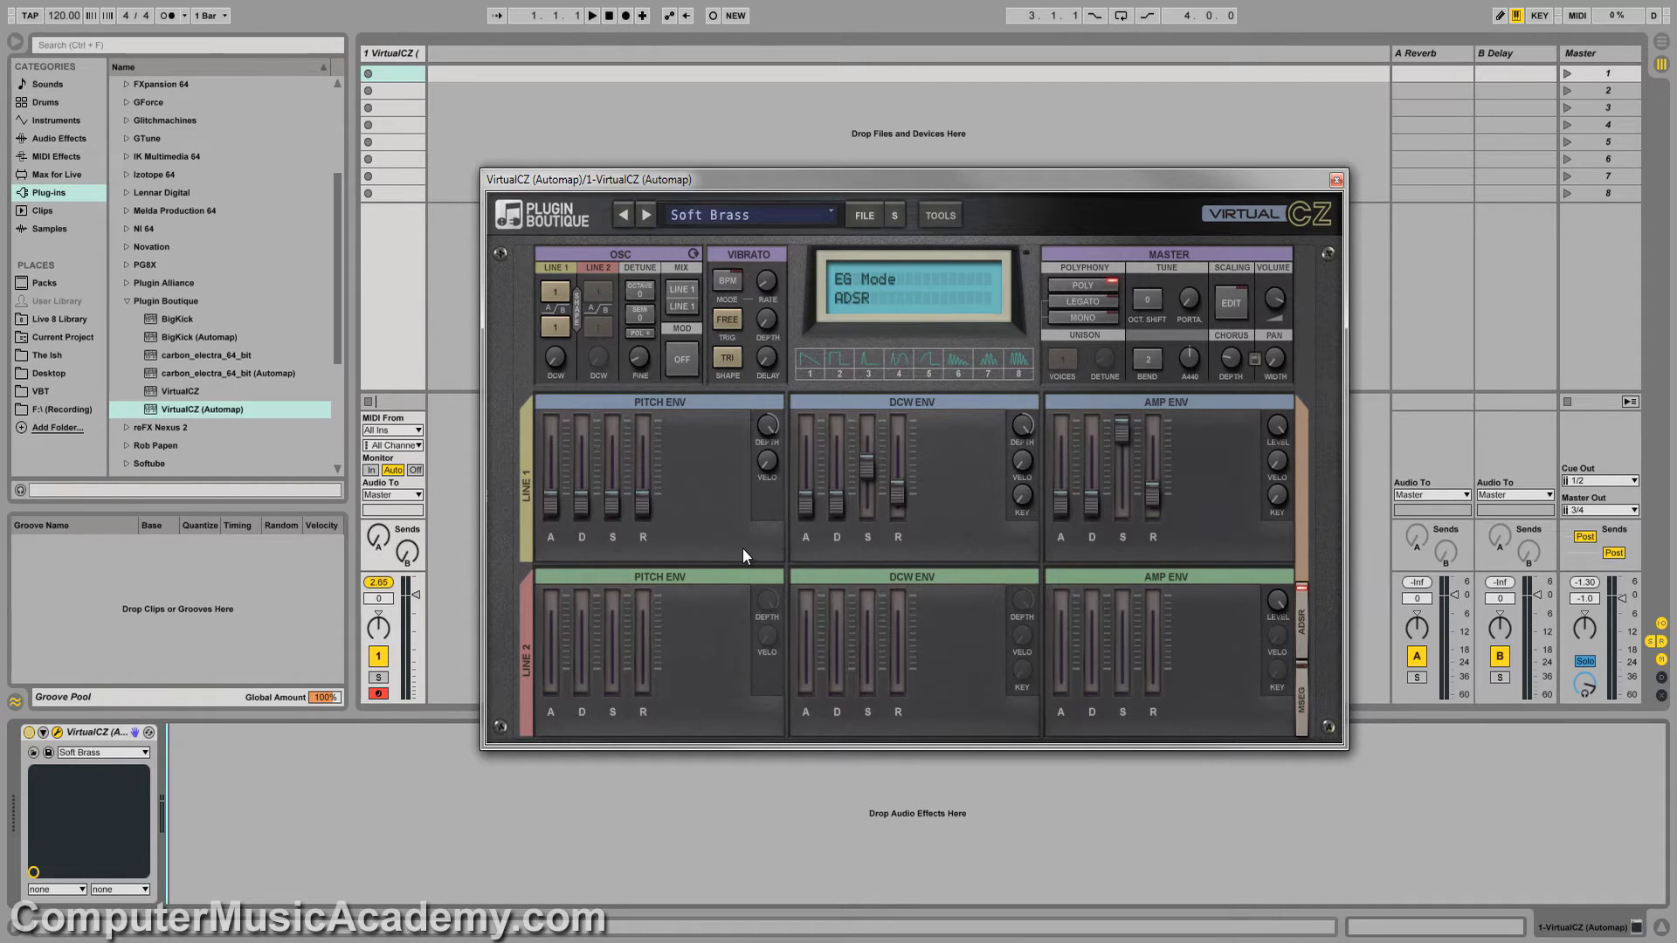
- Load the 80s Charmer Pad preset from System Bank A (OL)
click(740, 216)
mouse_move(742, 236)
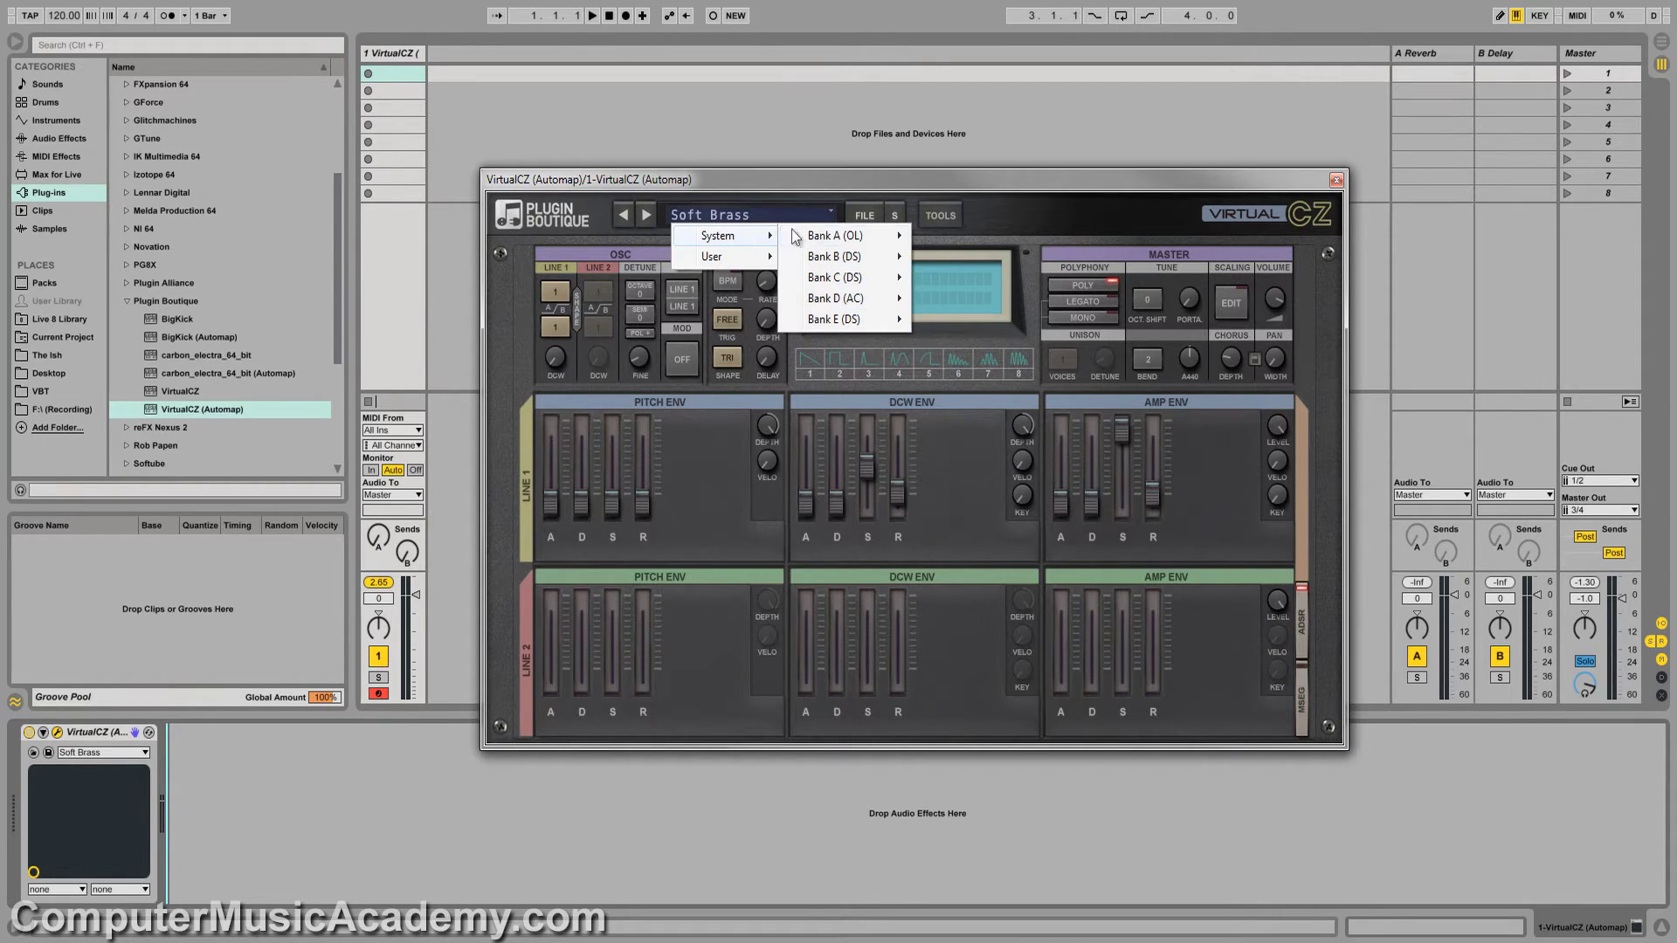
mouse_move(882, 240)
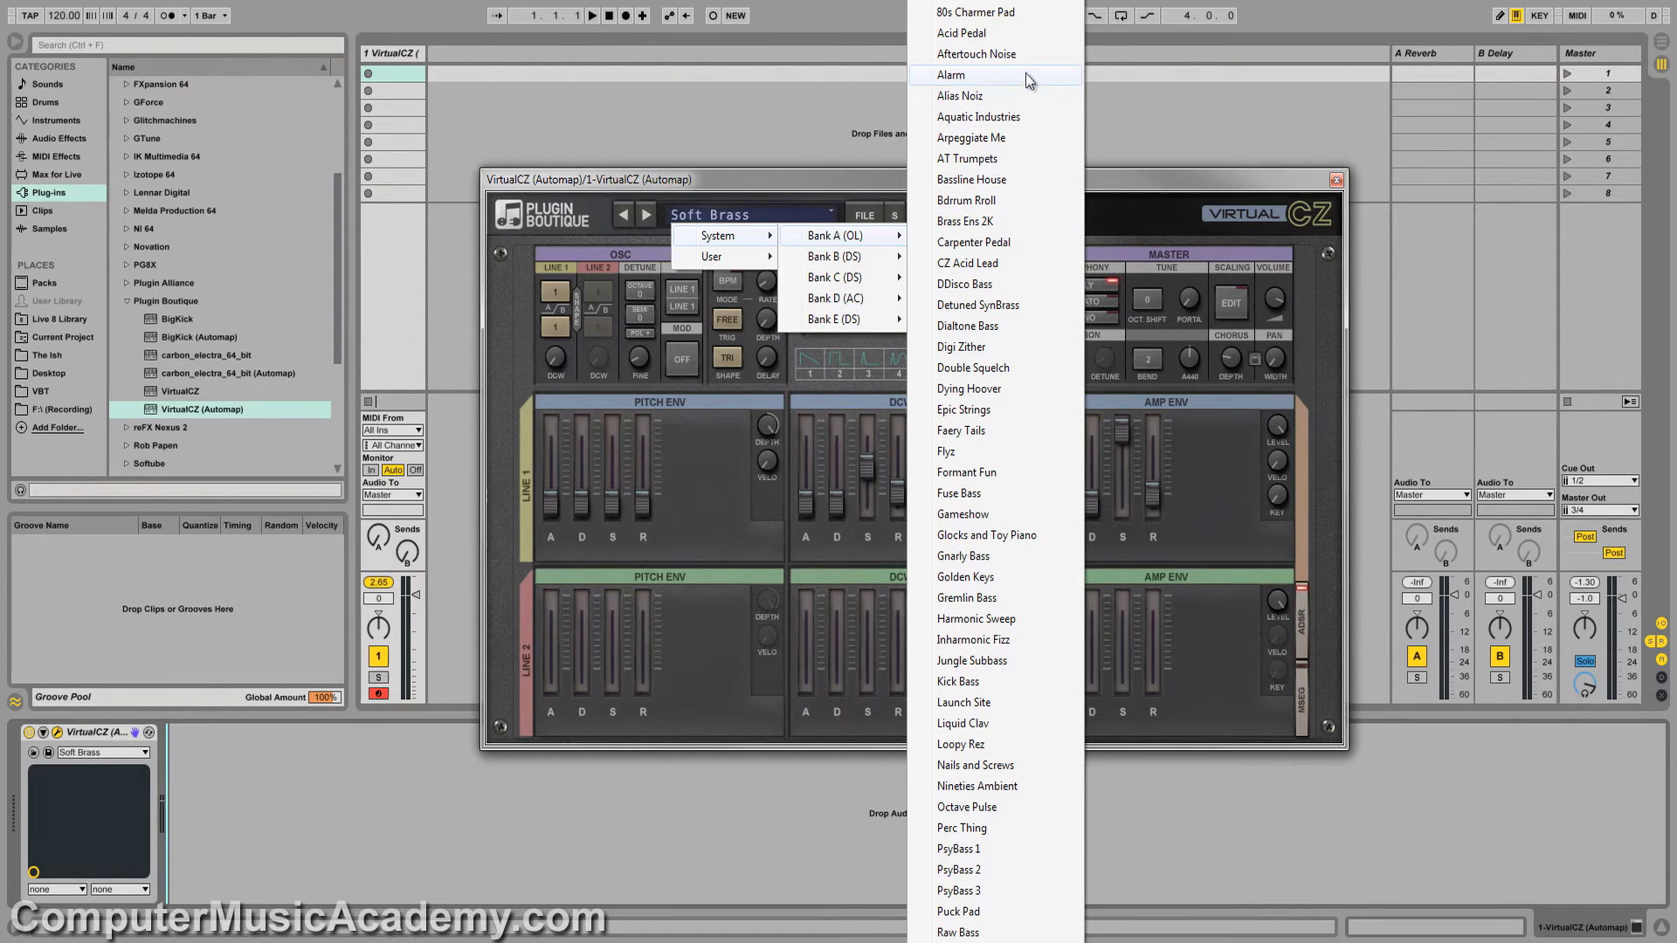
click(1022, 16)
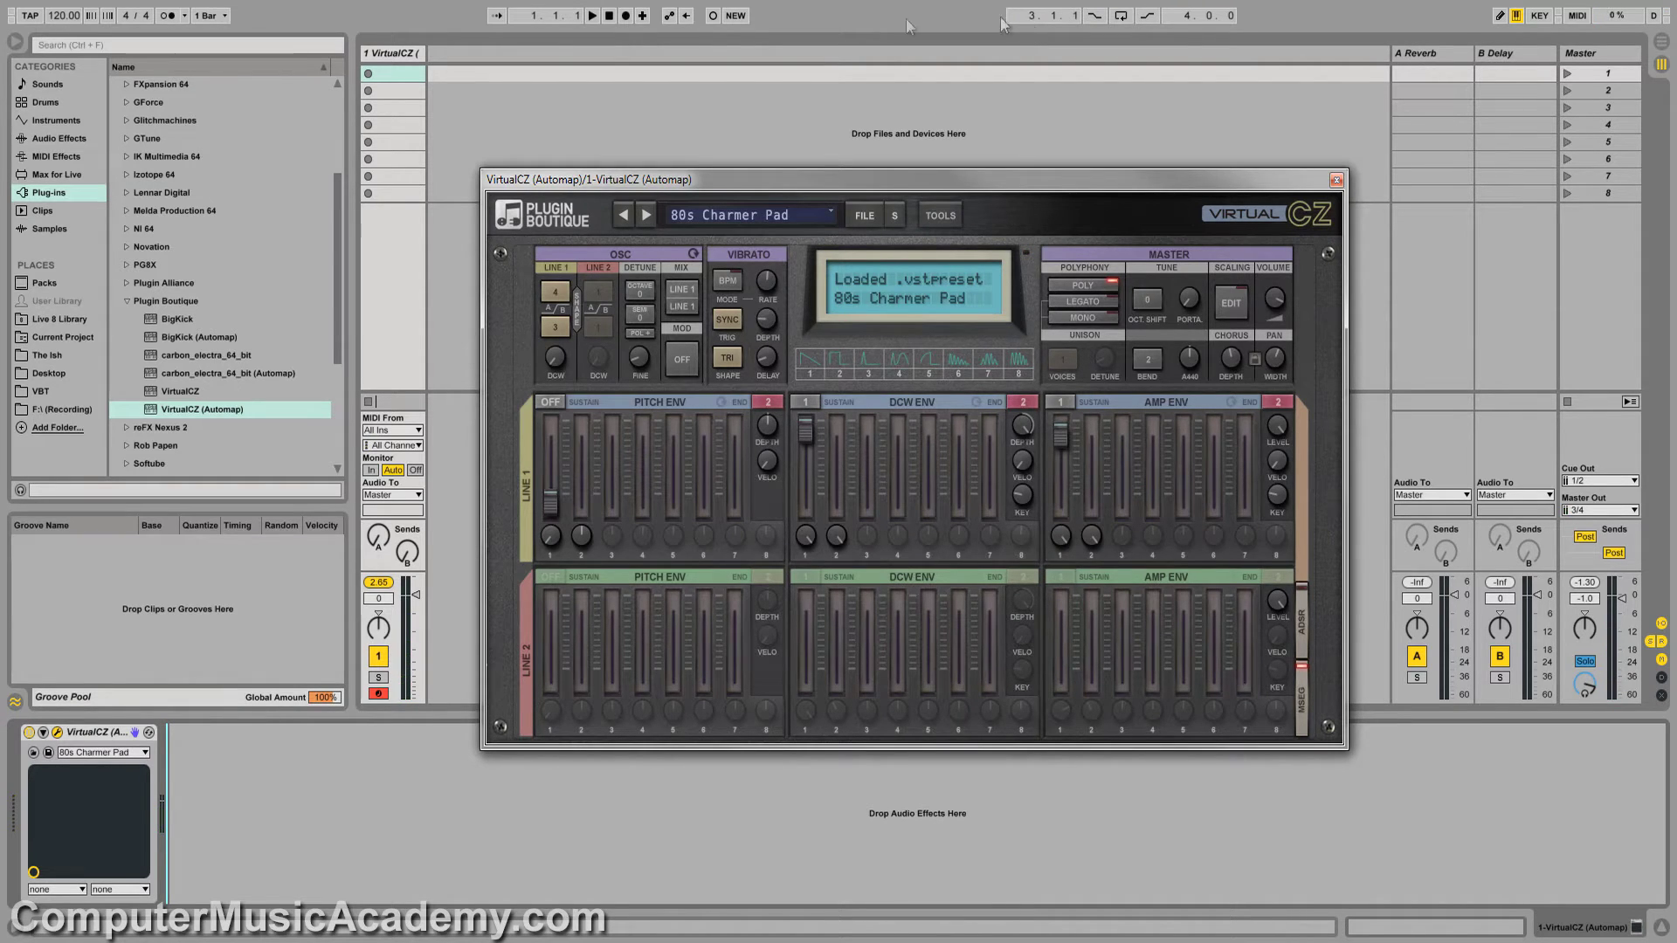
- Set Line 1's shape A to 2 - Square, shape B to 6 - Reso1 and DCW base to 71 %
click(562, 292)
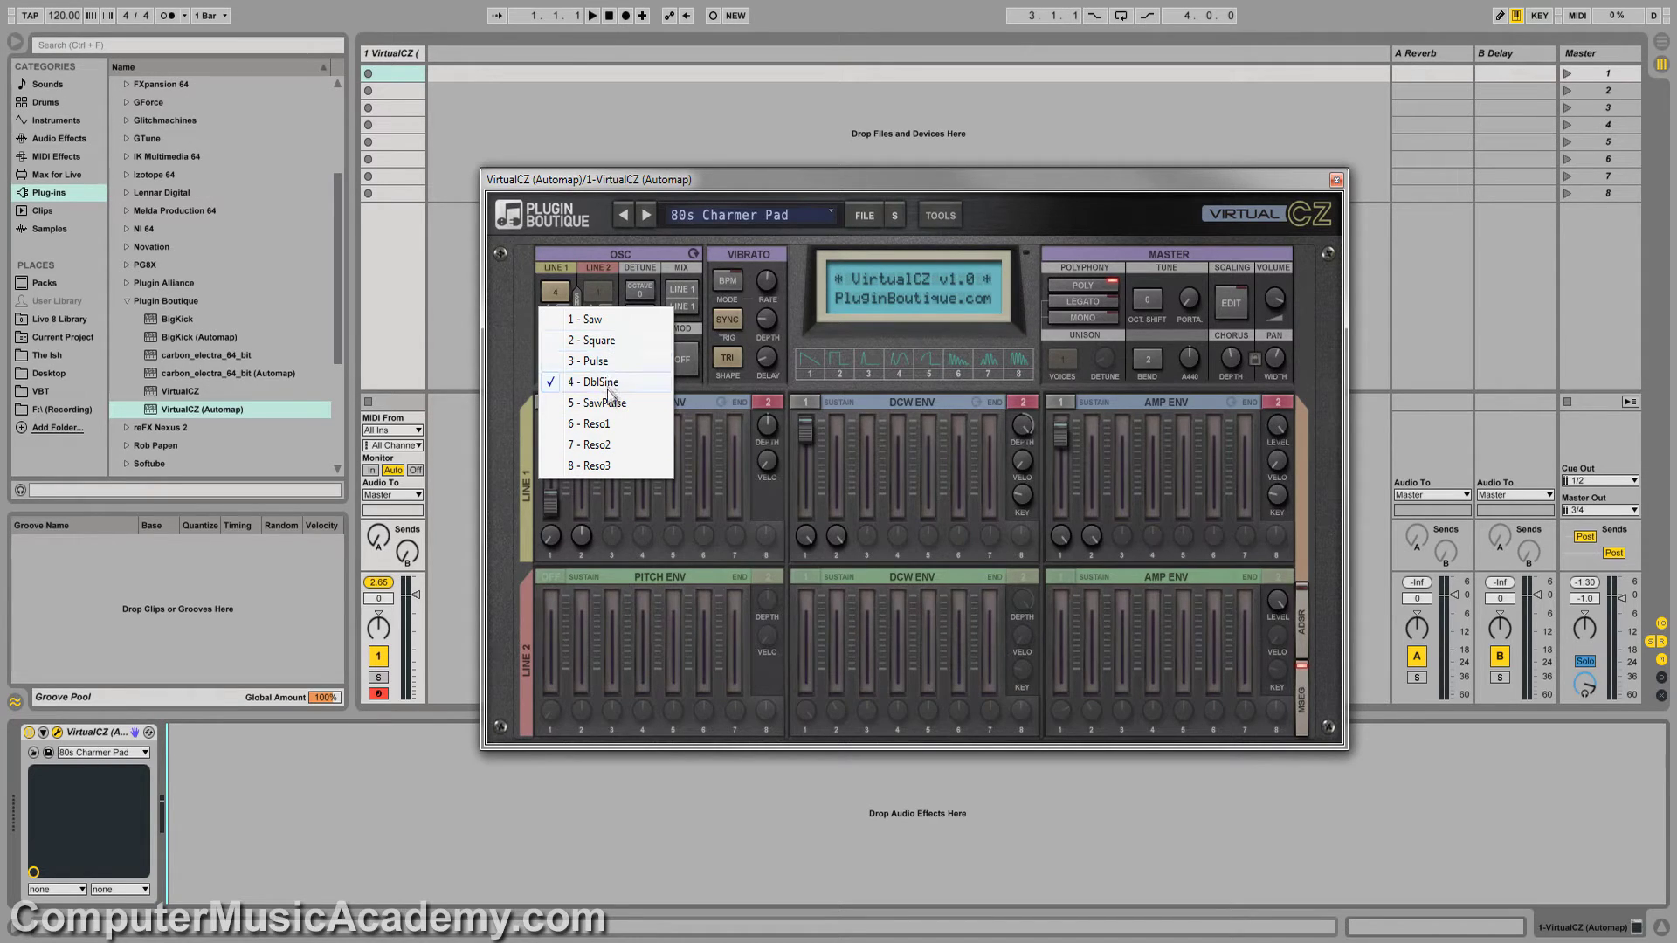
click(606, 341)
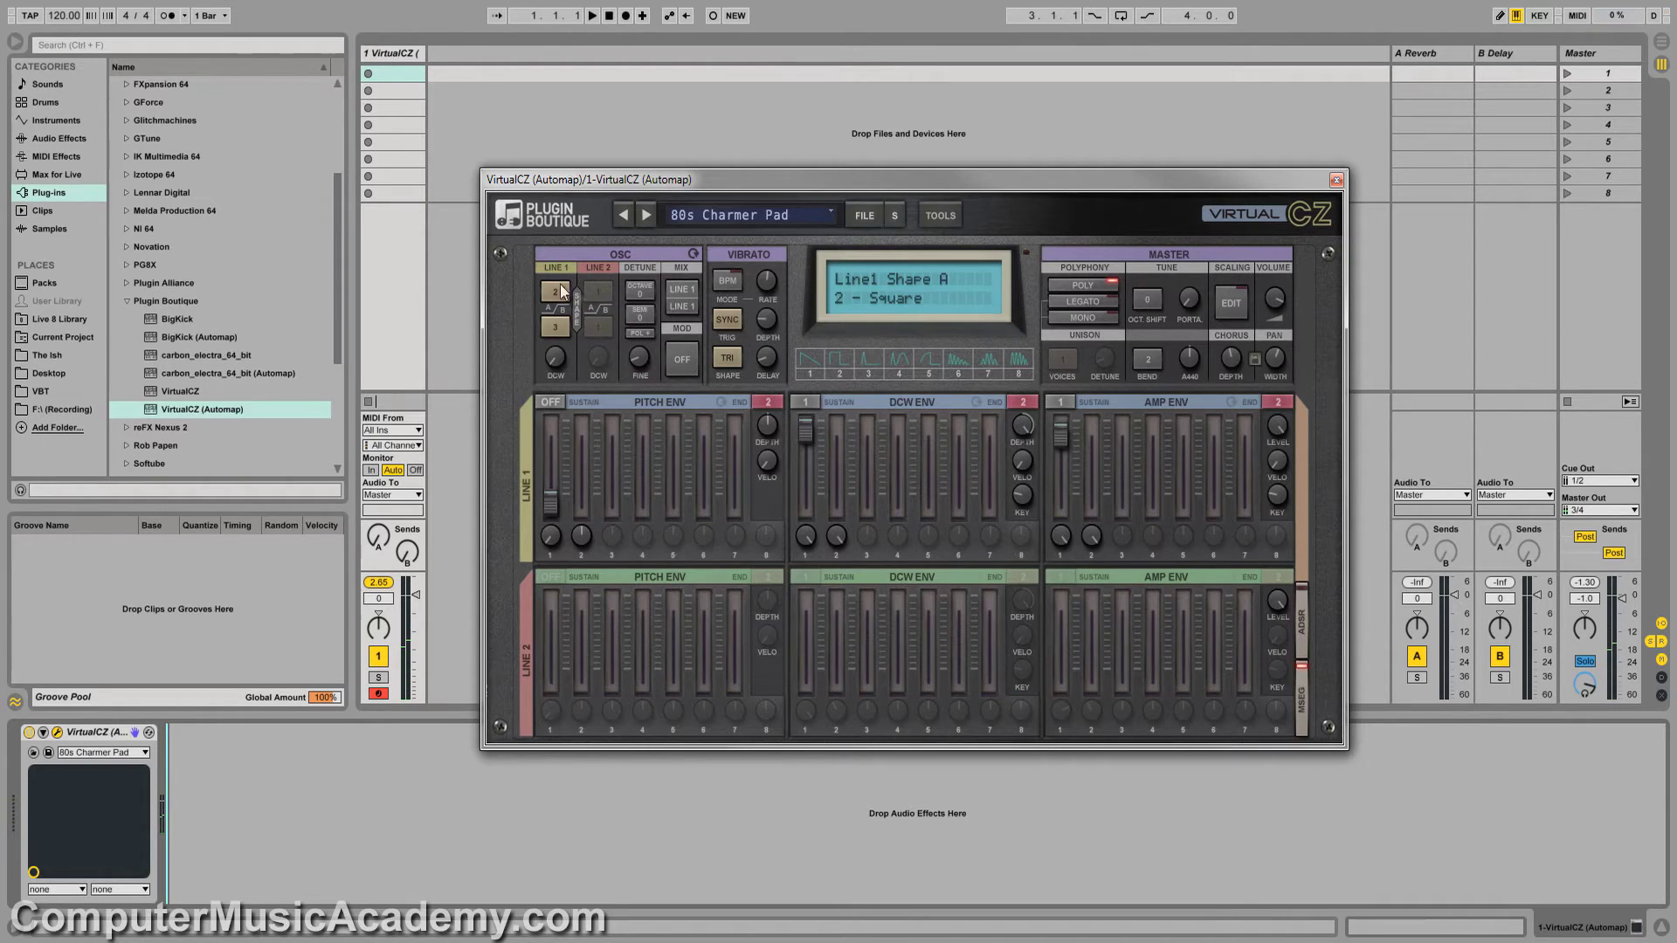
click(560, 329)
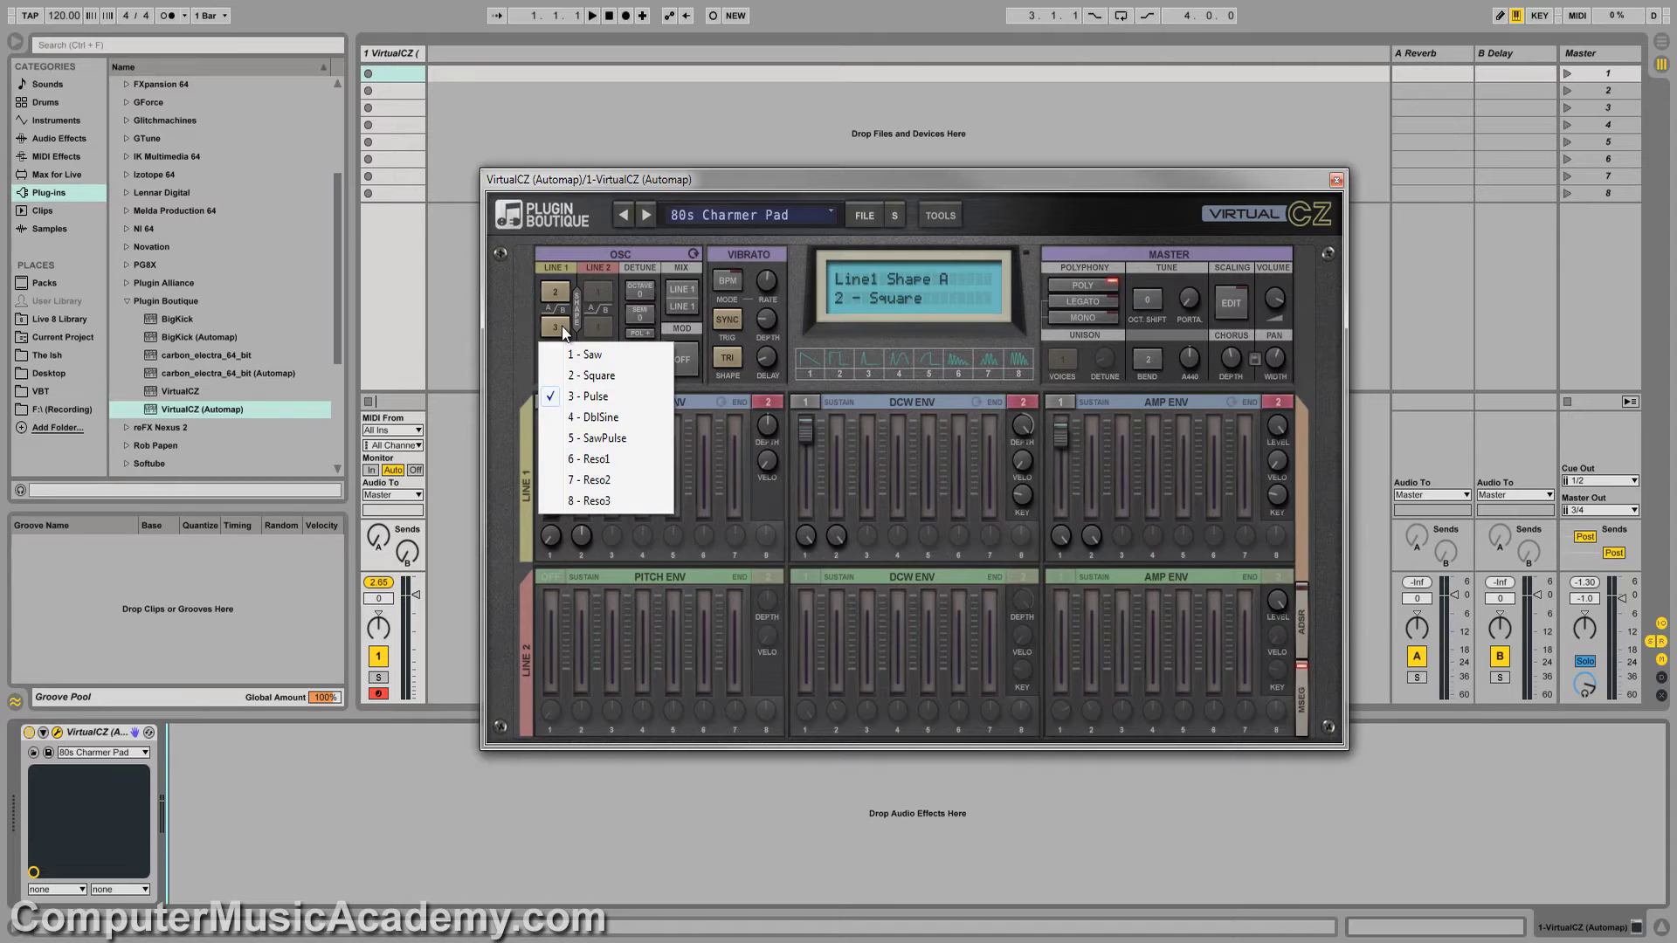
click(620, 457)
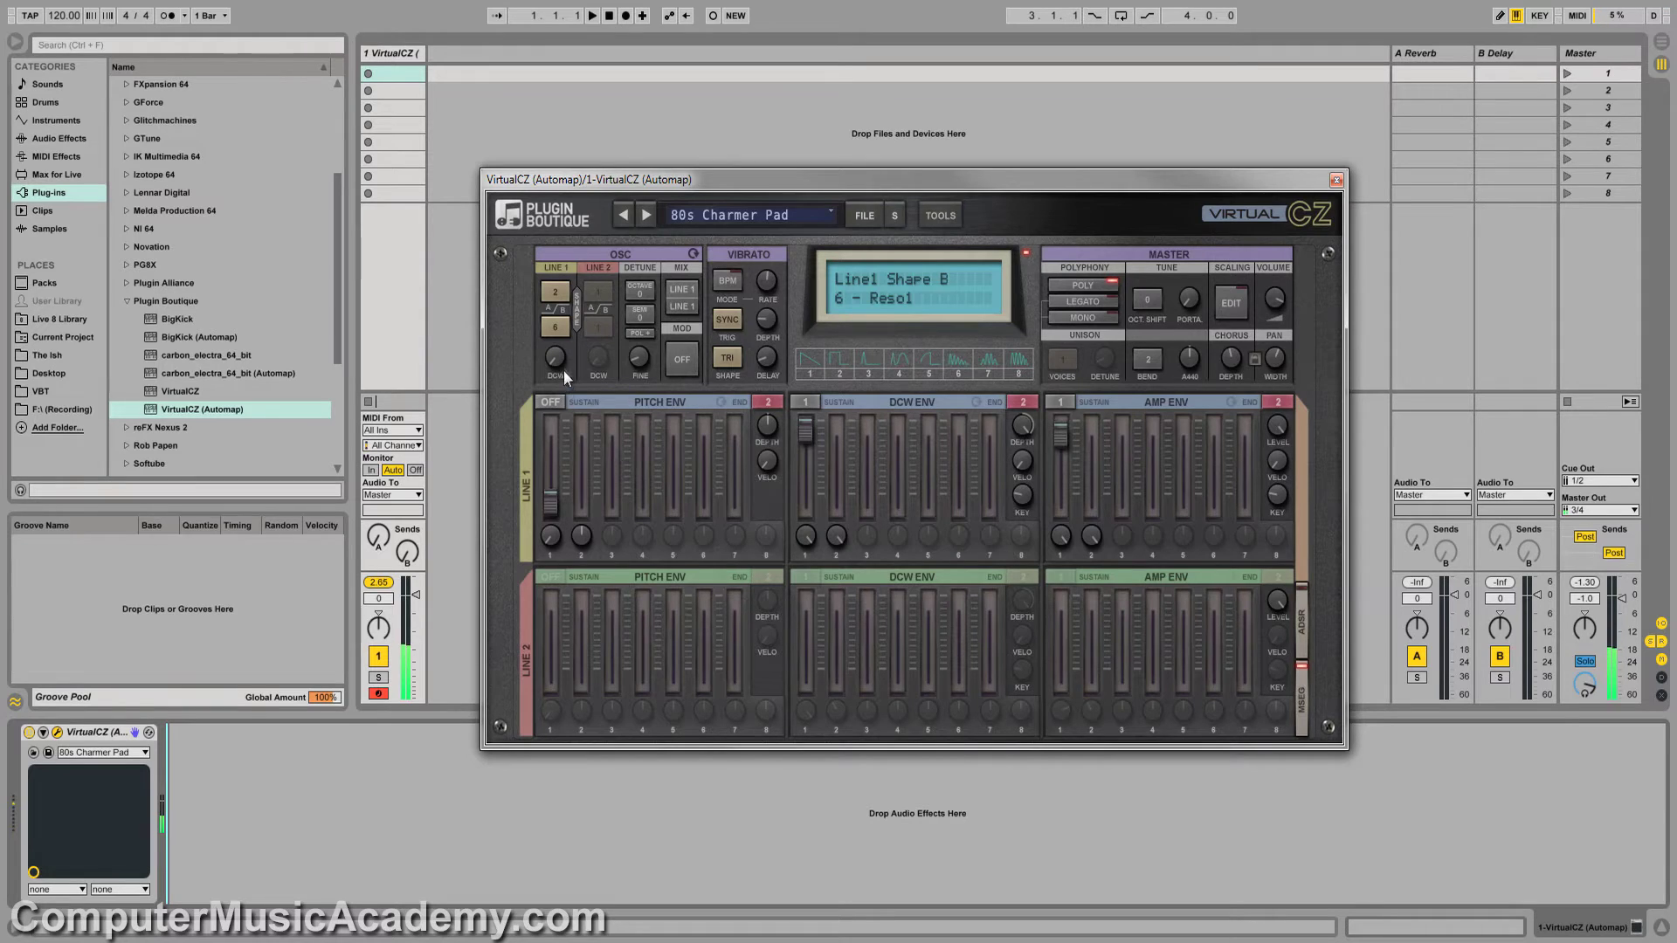
mouse_move(559, 362)
mouse_down()
mouse_move(568, 253)
mouse_move(559, 363)
mouse_up()
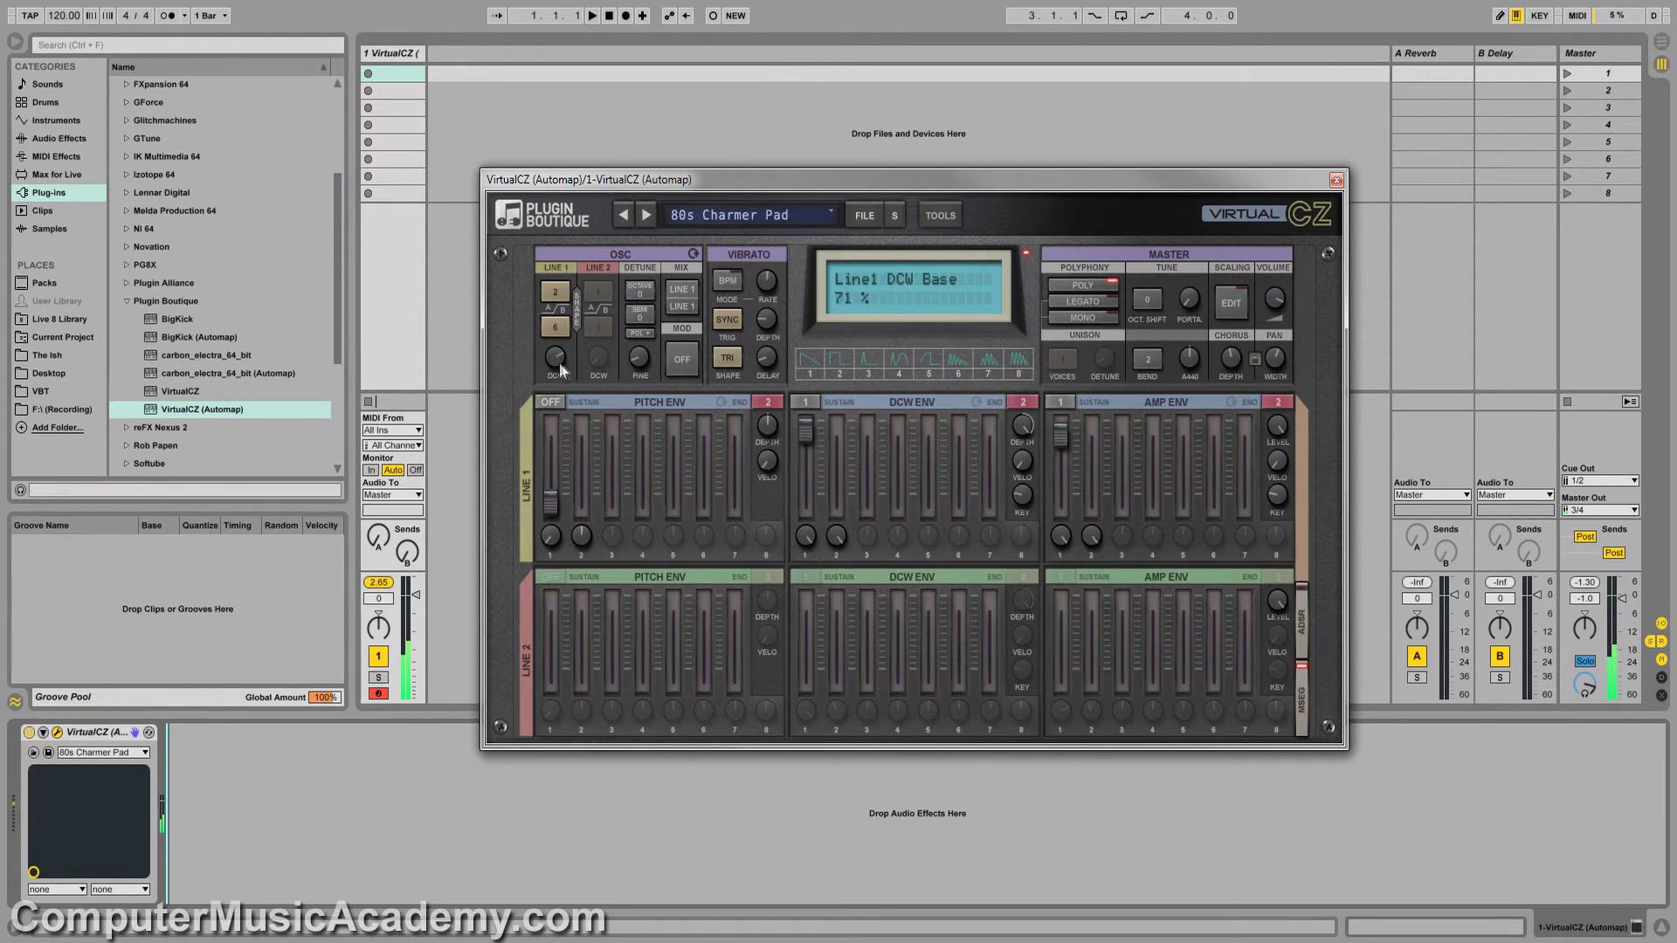
- Set the oscillator detune to 1 octave and 3 semitones
click(644, 293)
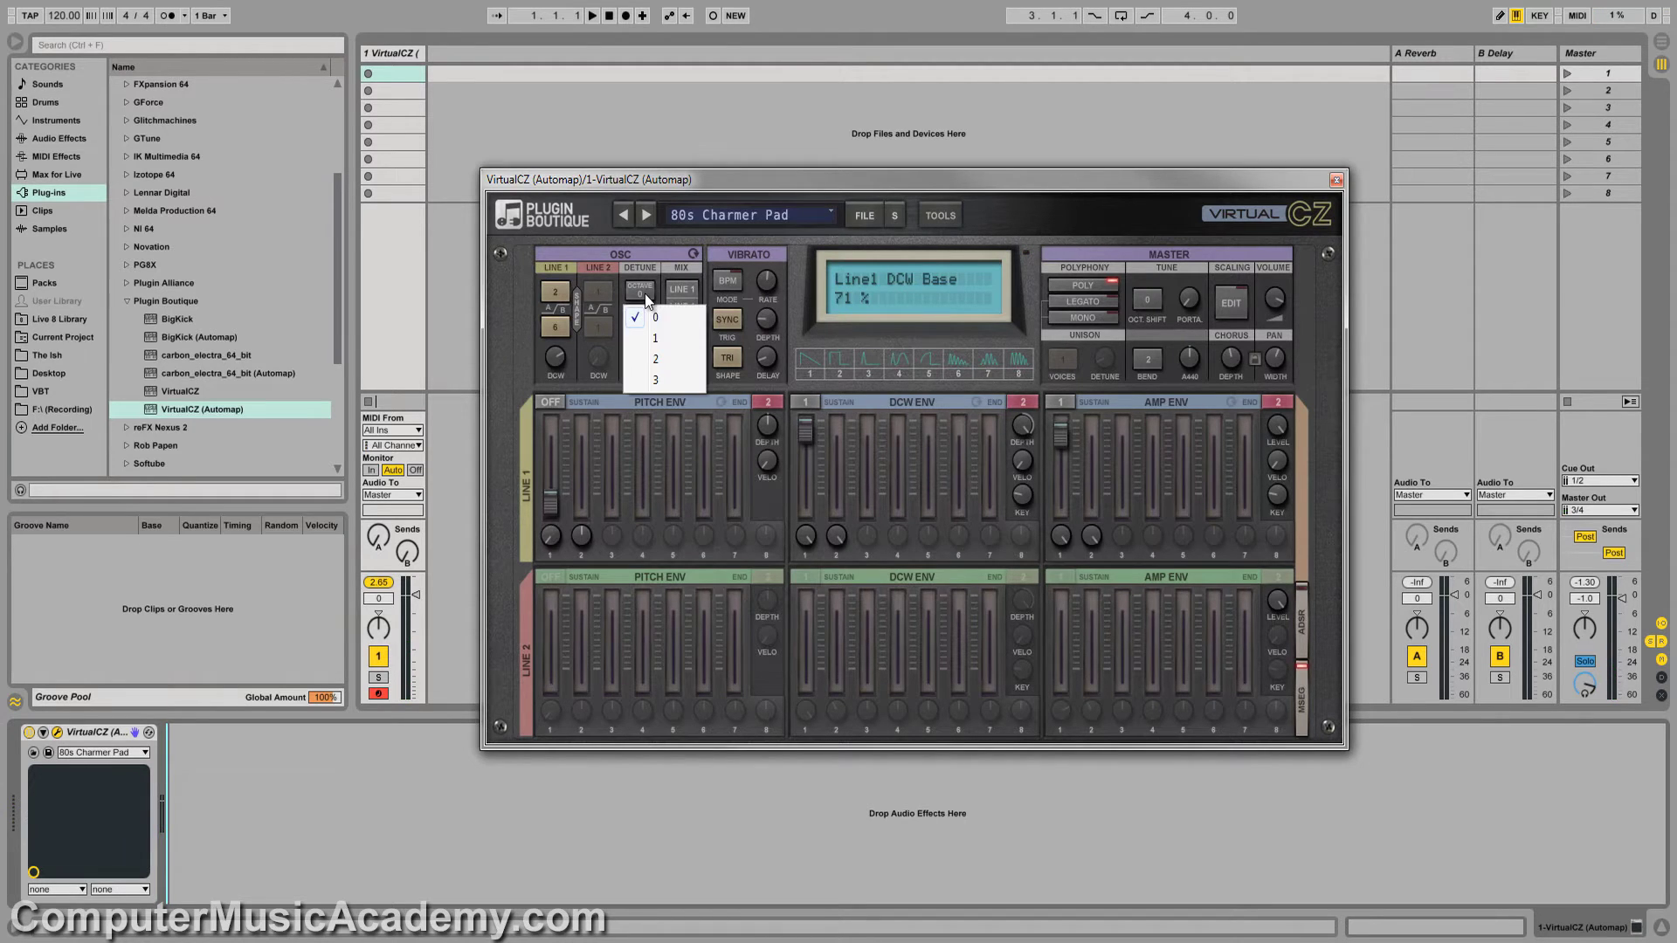
click(658, 339)
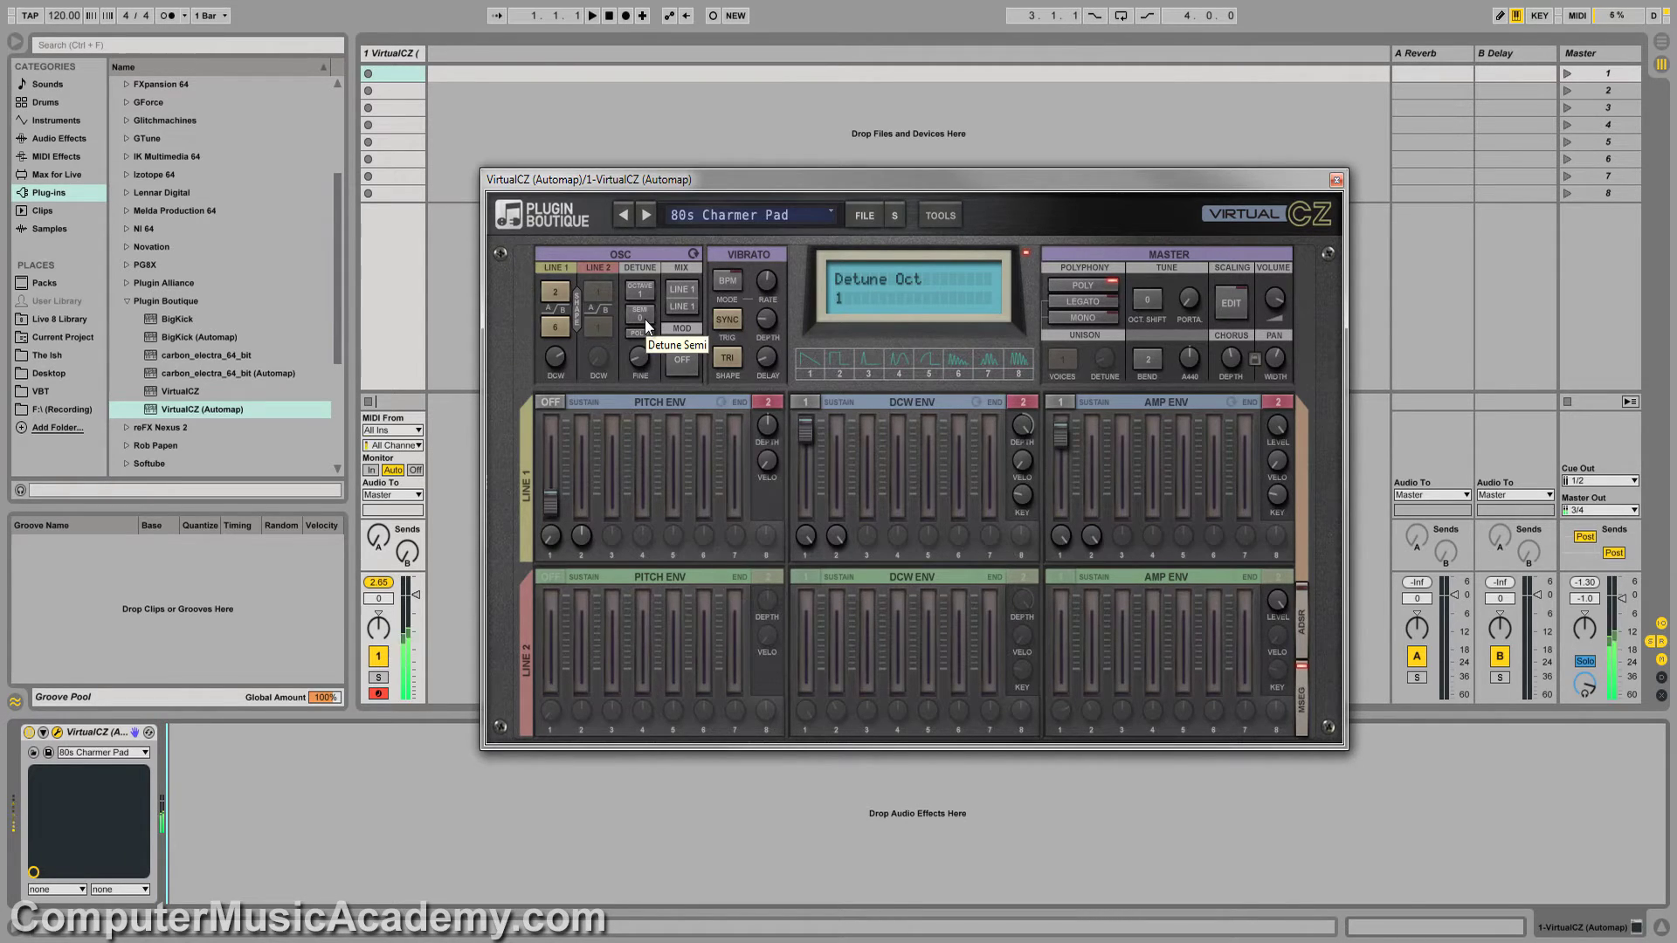
click(644, 318)
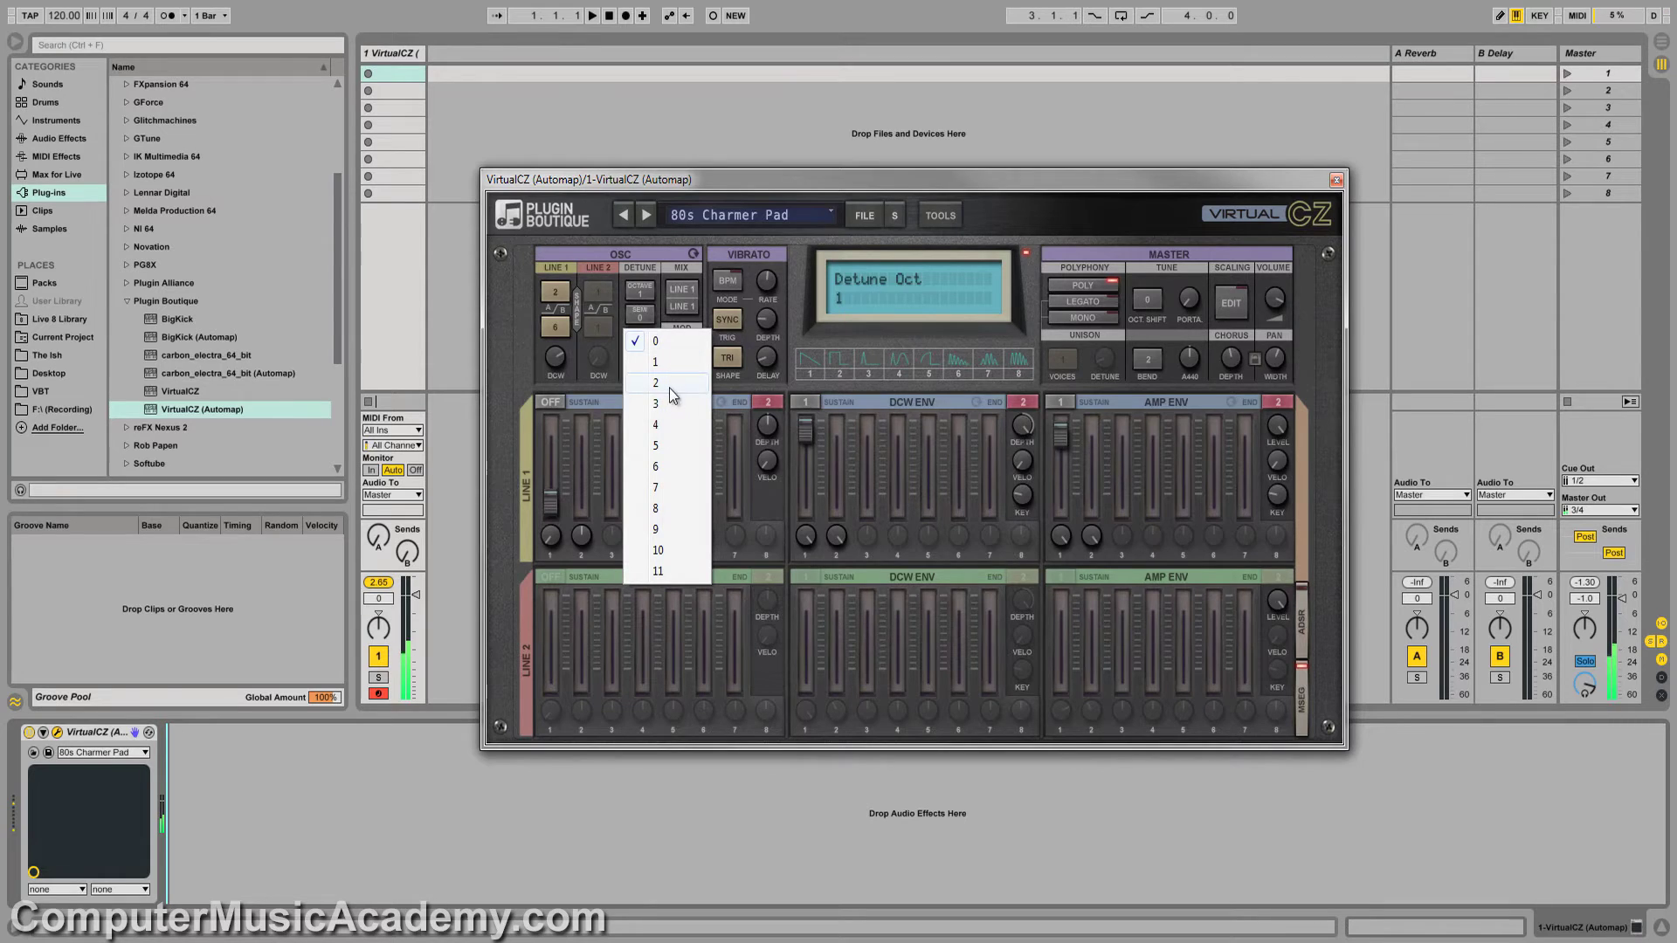
click(669, 400)
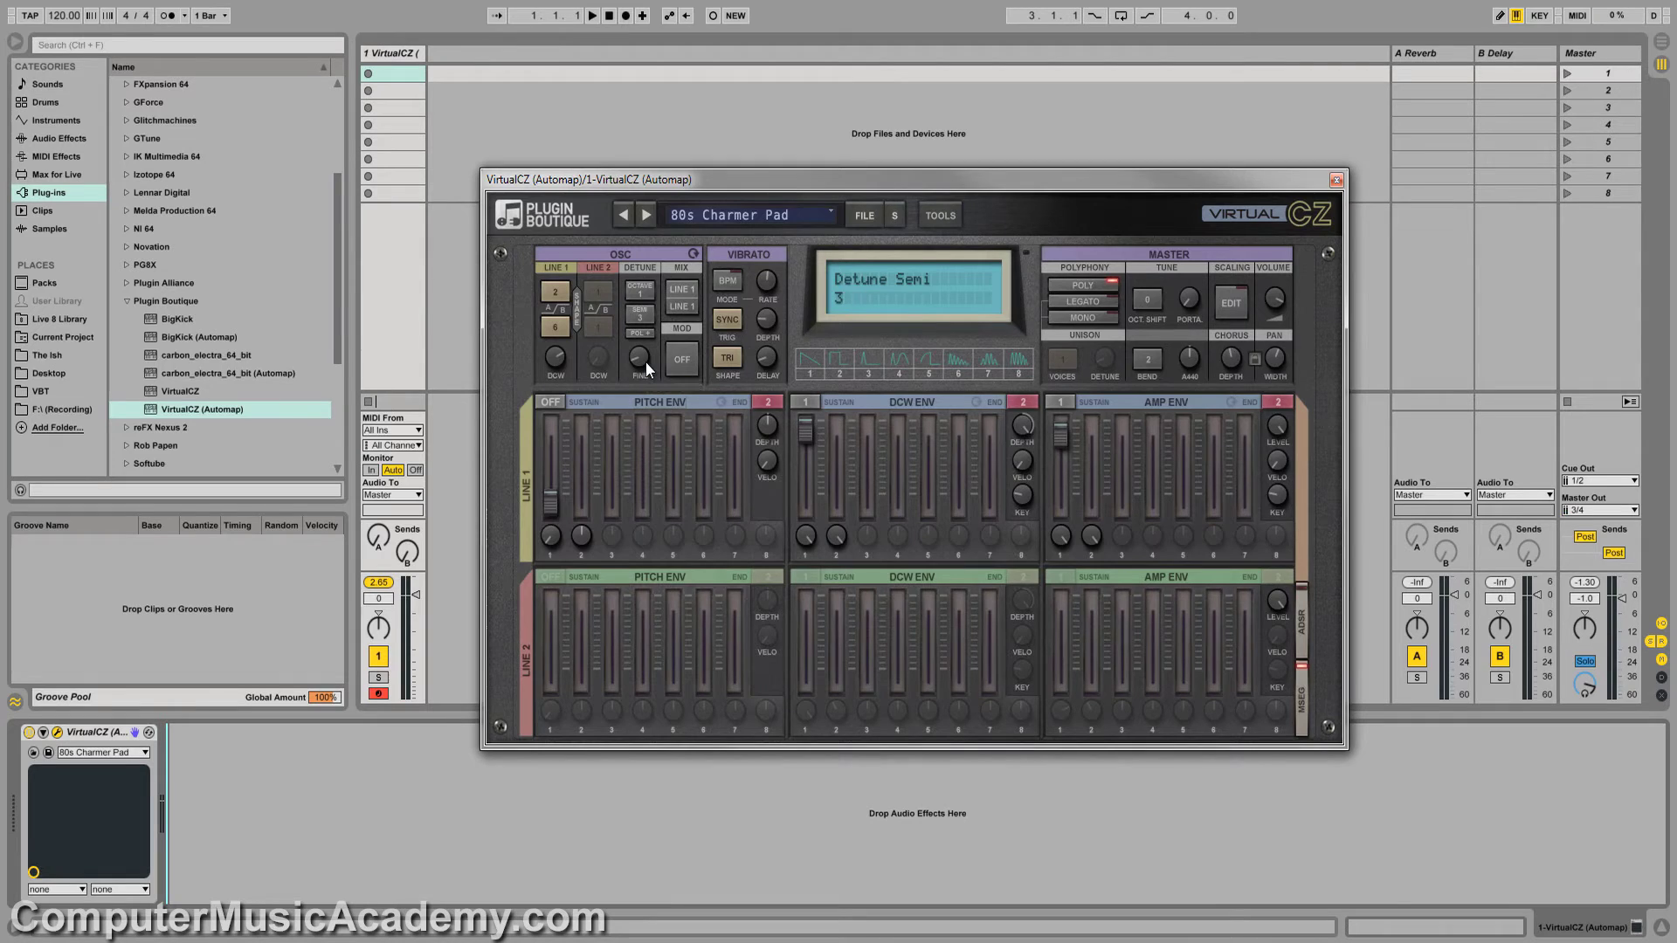
- Set the fine detune to 46 (76 cents) and the semitone detune to 1
mouse_move(646, 361)
mouse_down()
mouse_move(655, 291)
mouse_move(662, 355)
mouse_up()
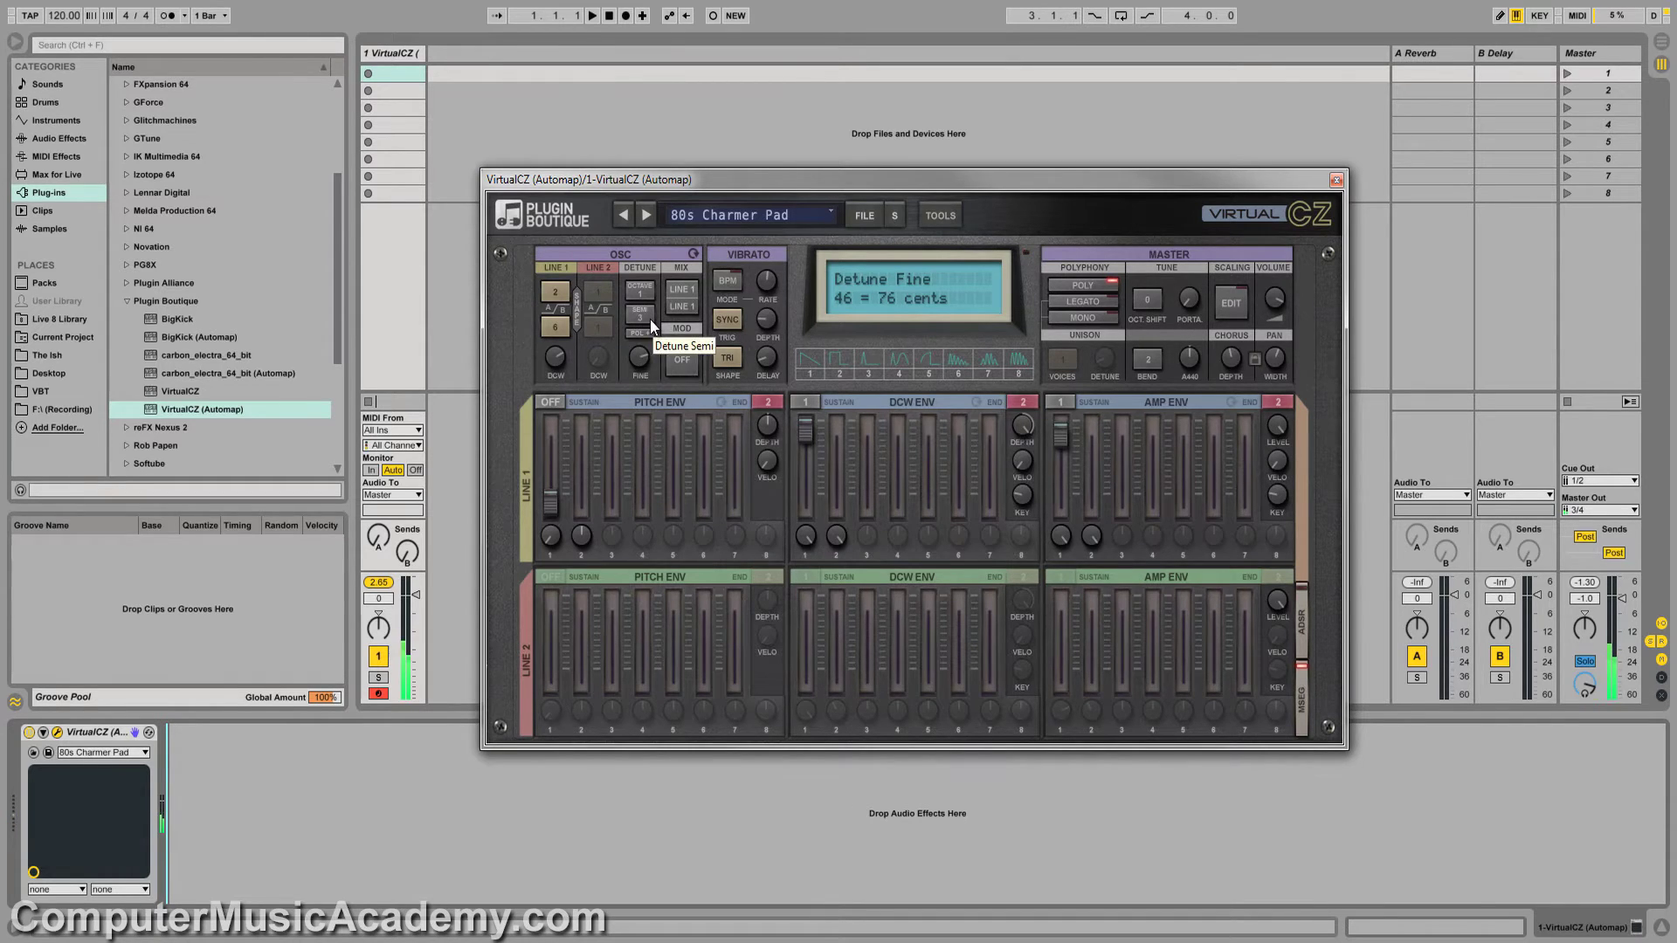
click(651, 319)
click(653, 355)
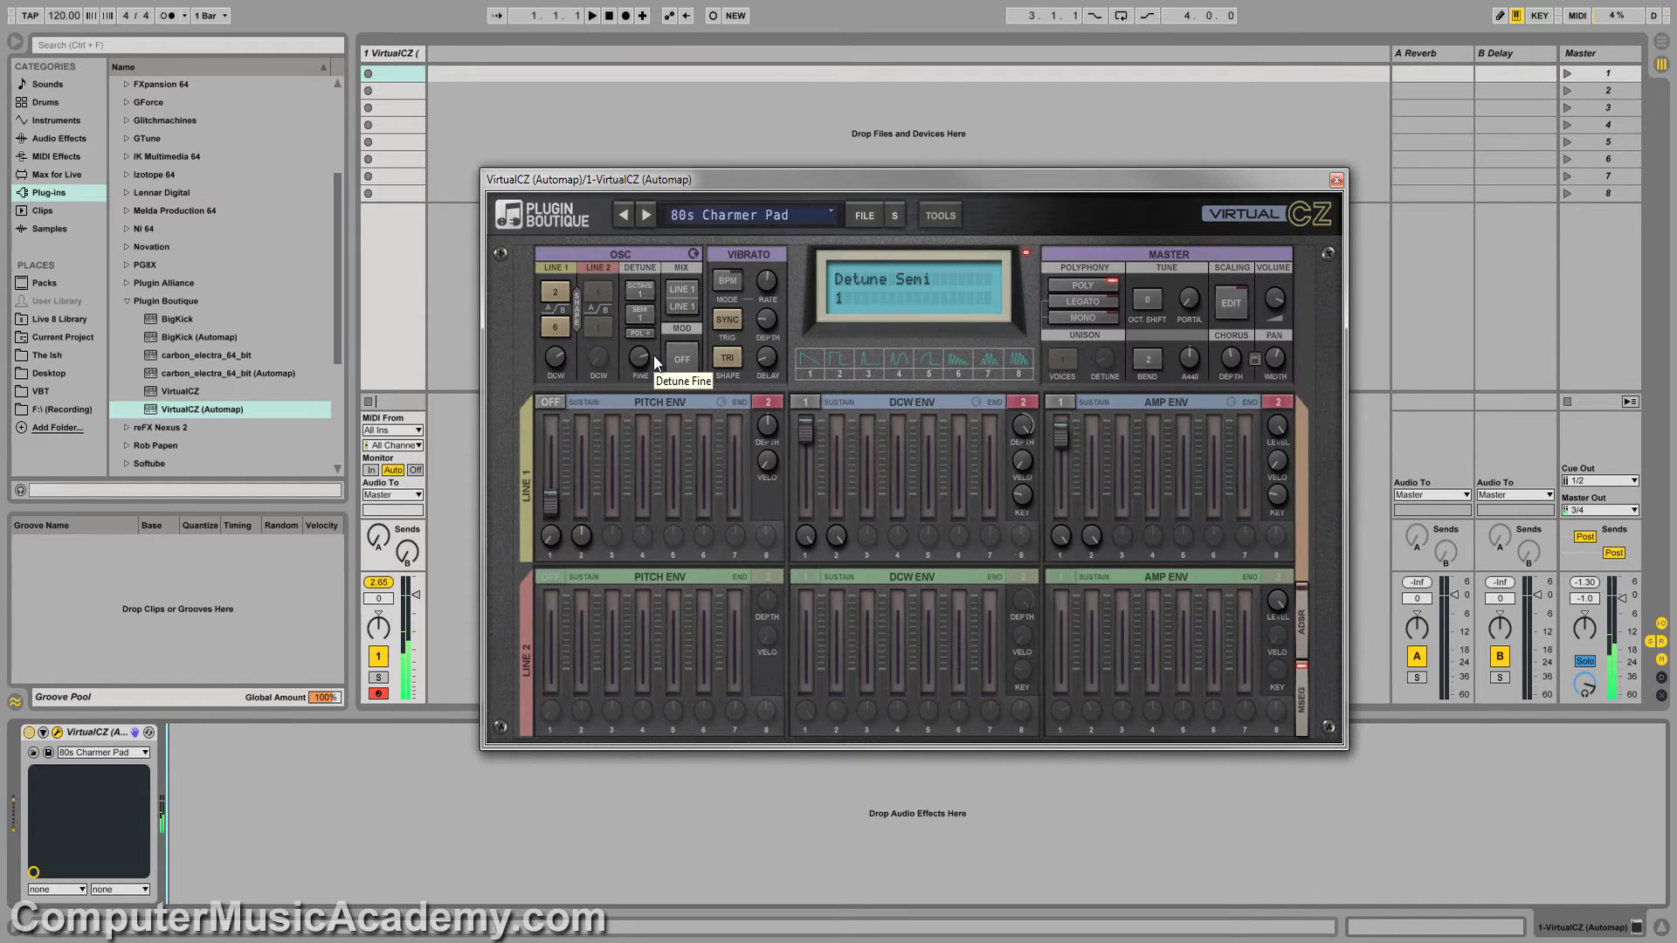
- Set the oscillator mix mode to Line1 + Line2
click(687, 295)
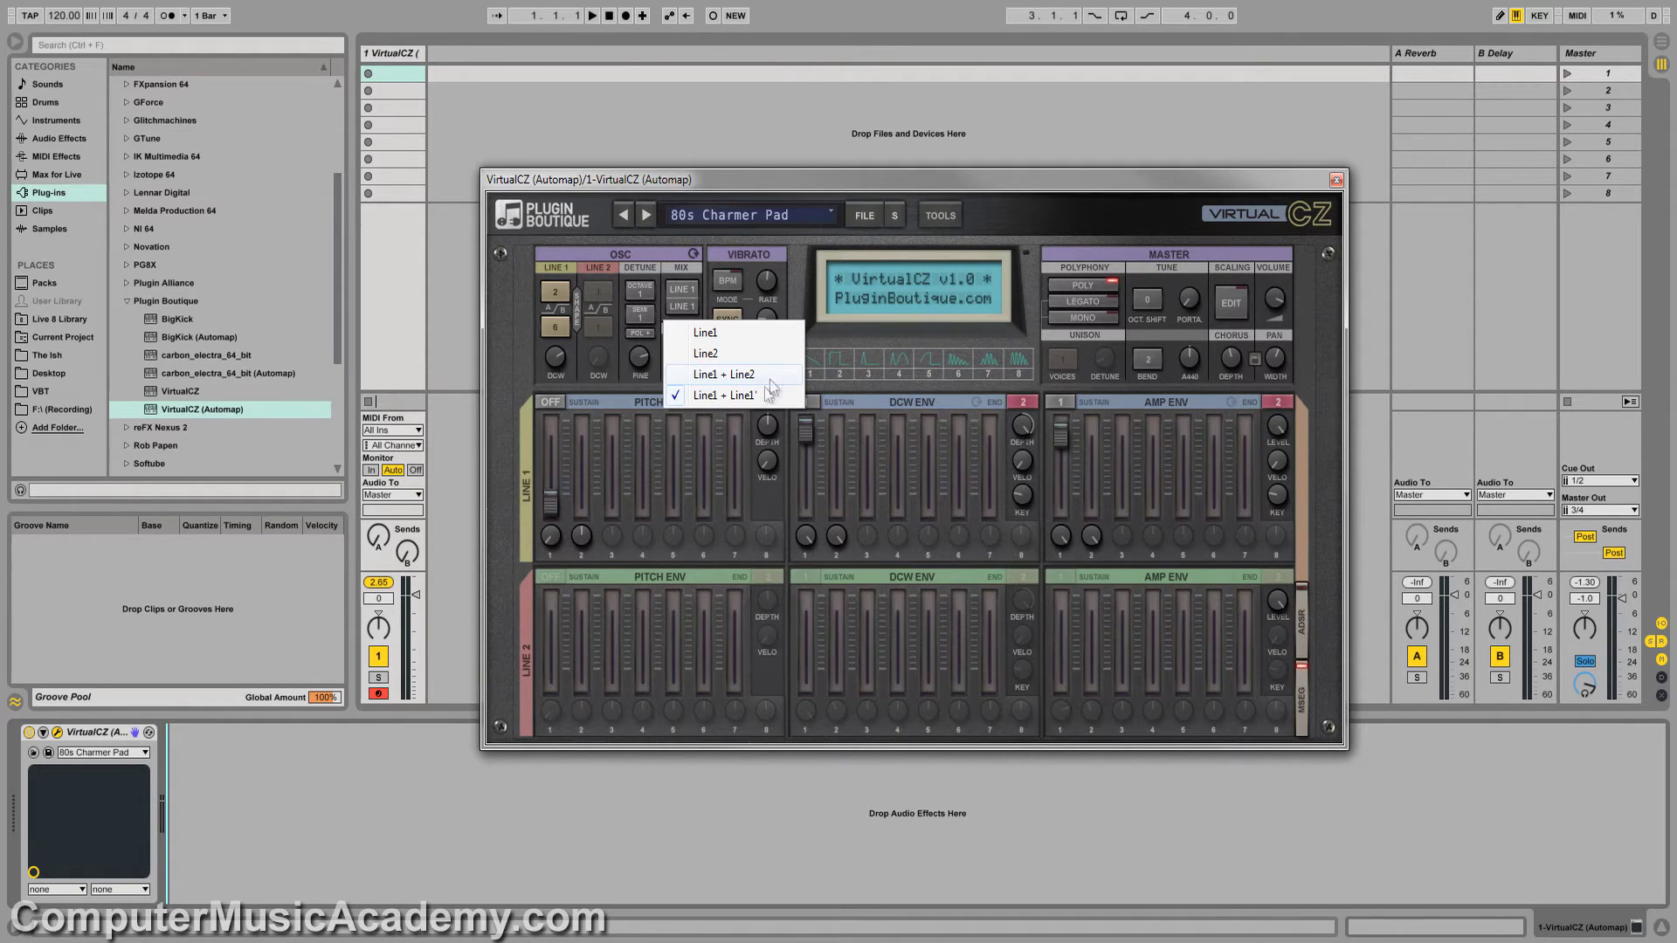
click(708, 373)
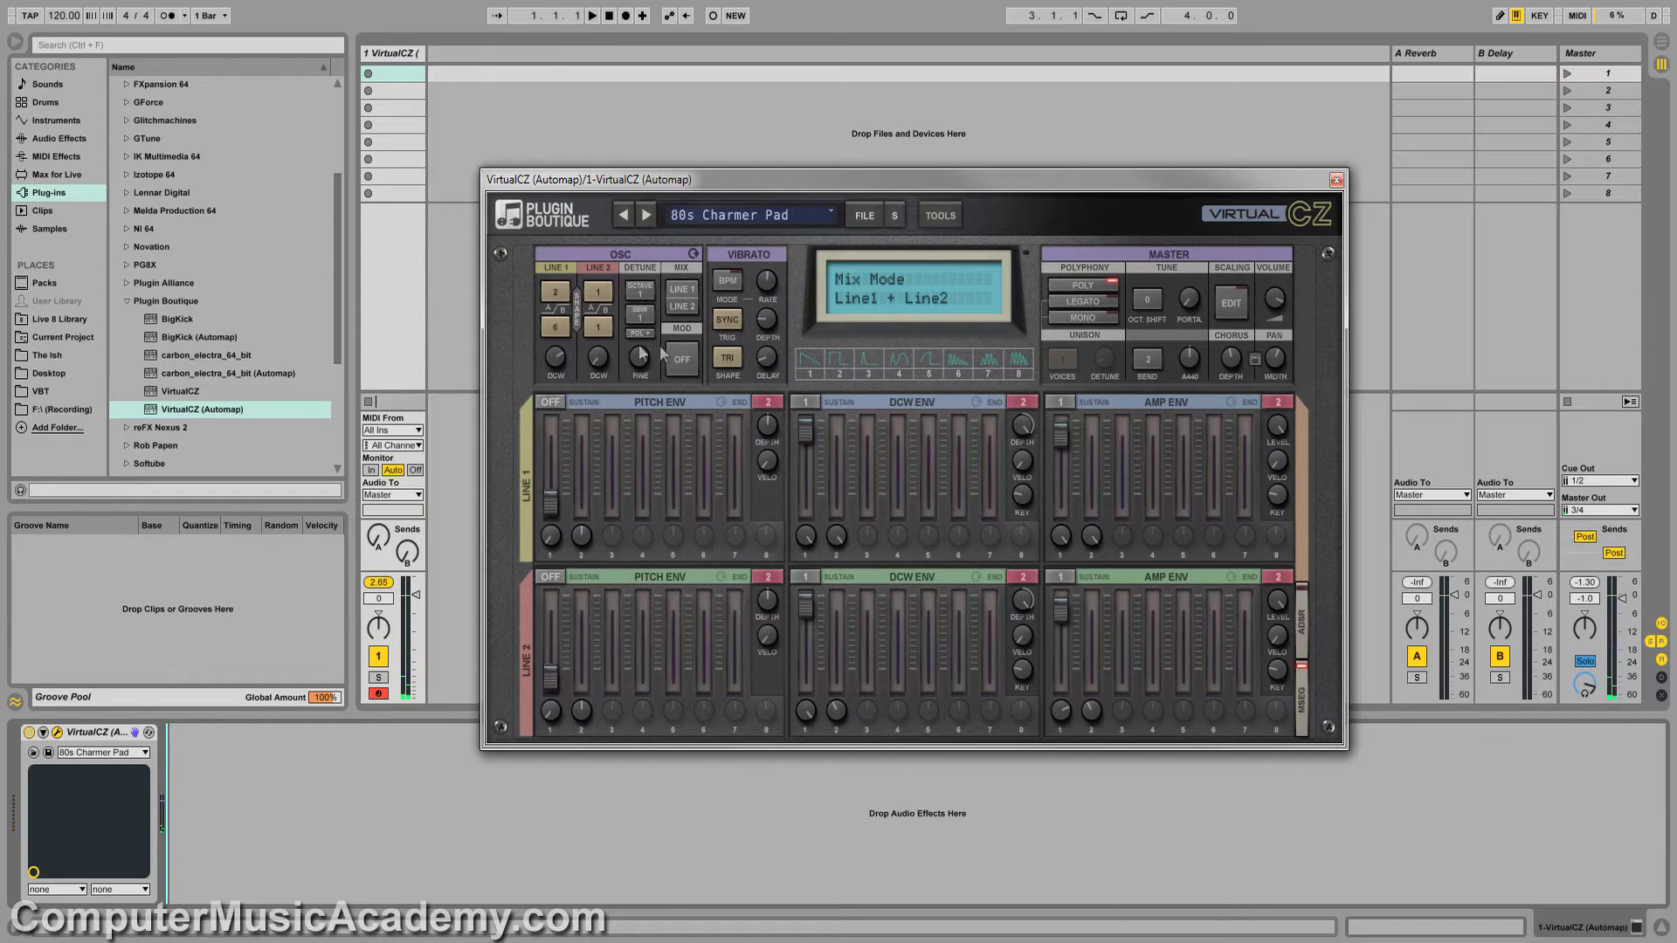
- Set the vibrato rate mode to BPM, cycle its trigger mode to end on Host Sync, and keep the Triangle shape
click(737, 285)
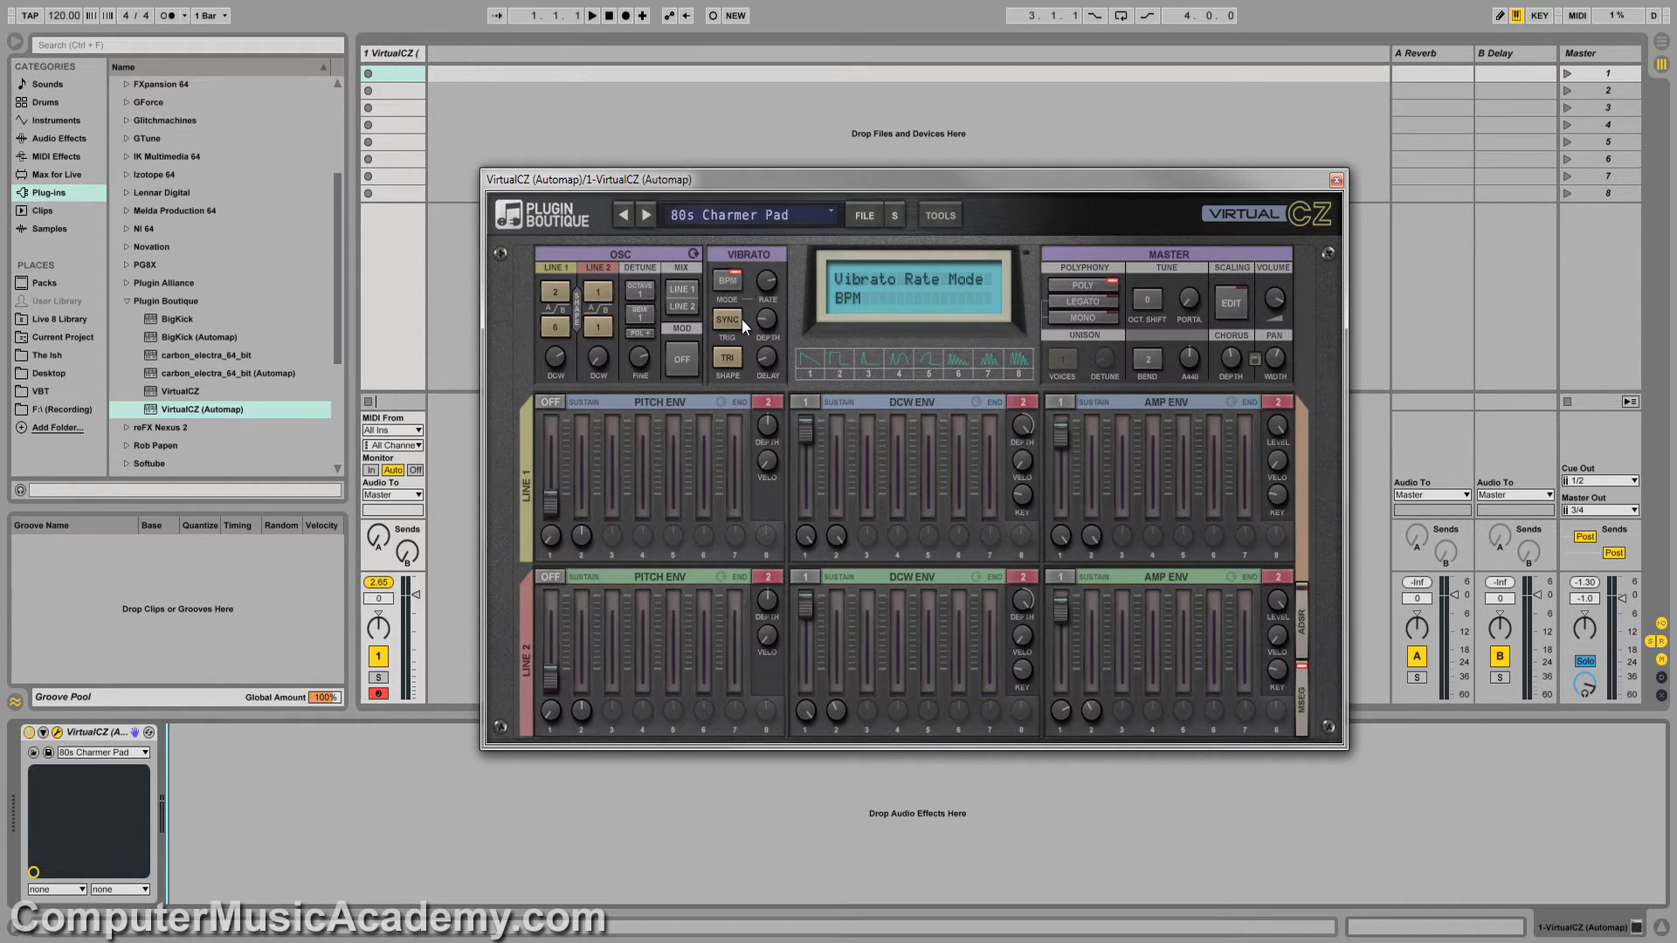
click(735, 318)
click(735, 318)
click(736, 317)
click(735, 316)
click(736, 316)
click(742, 358)
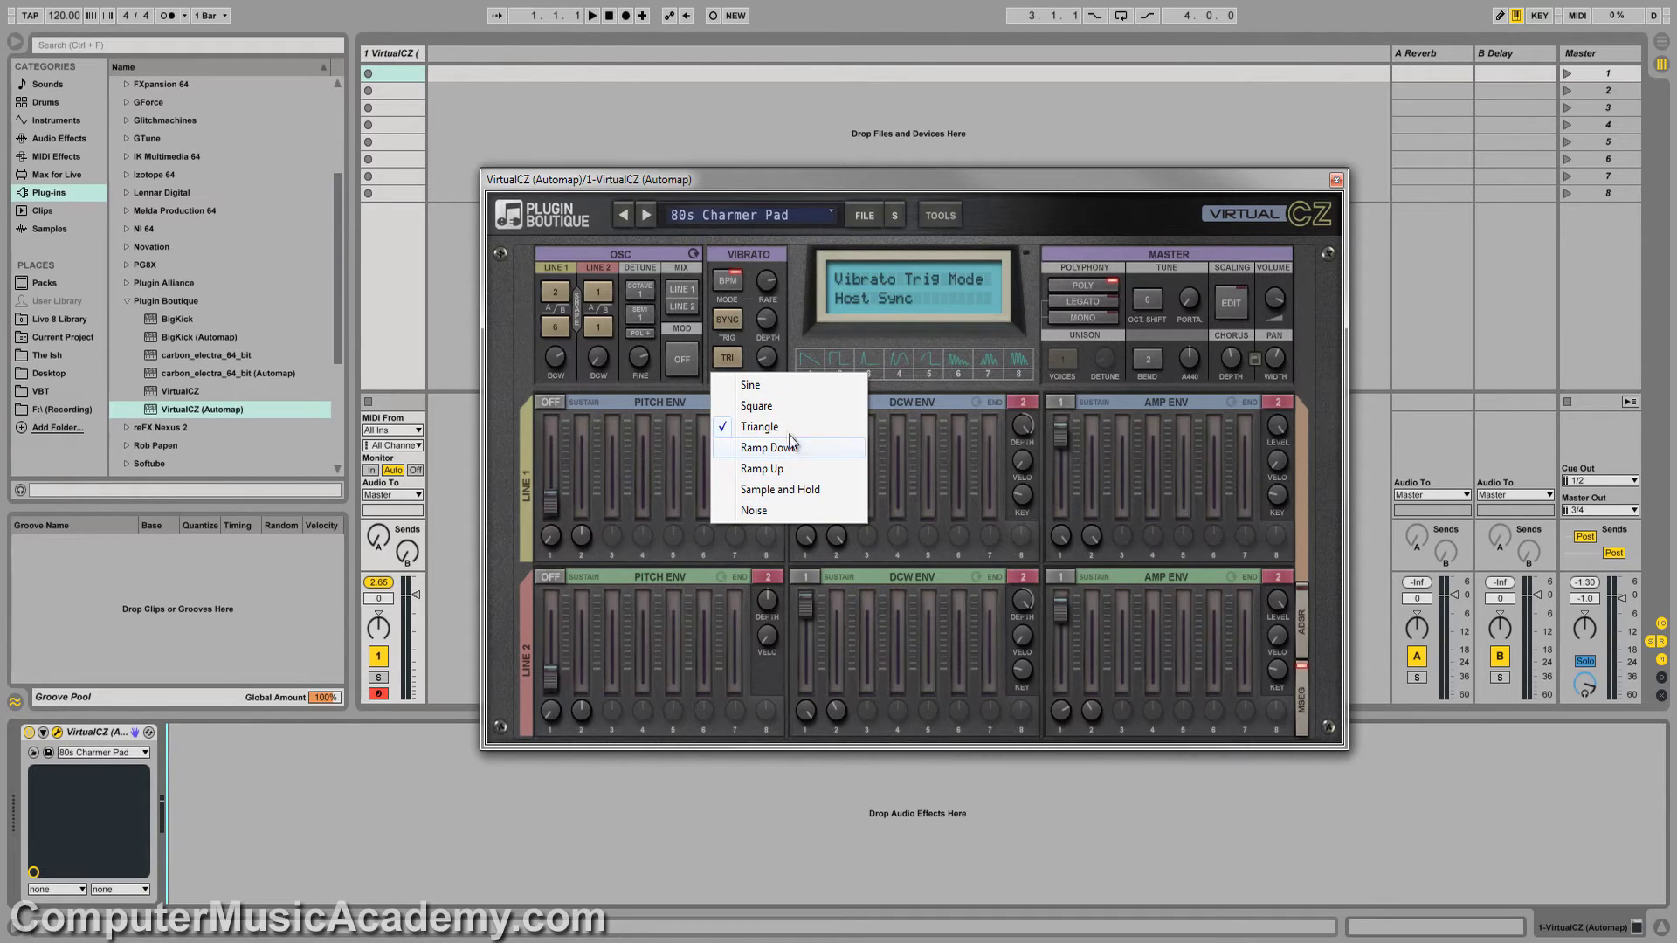
click(748, 344)
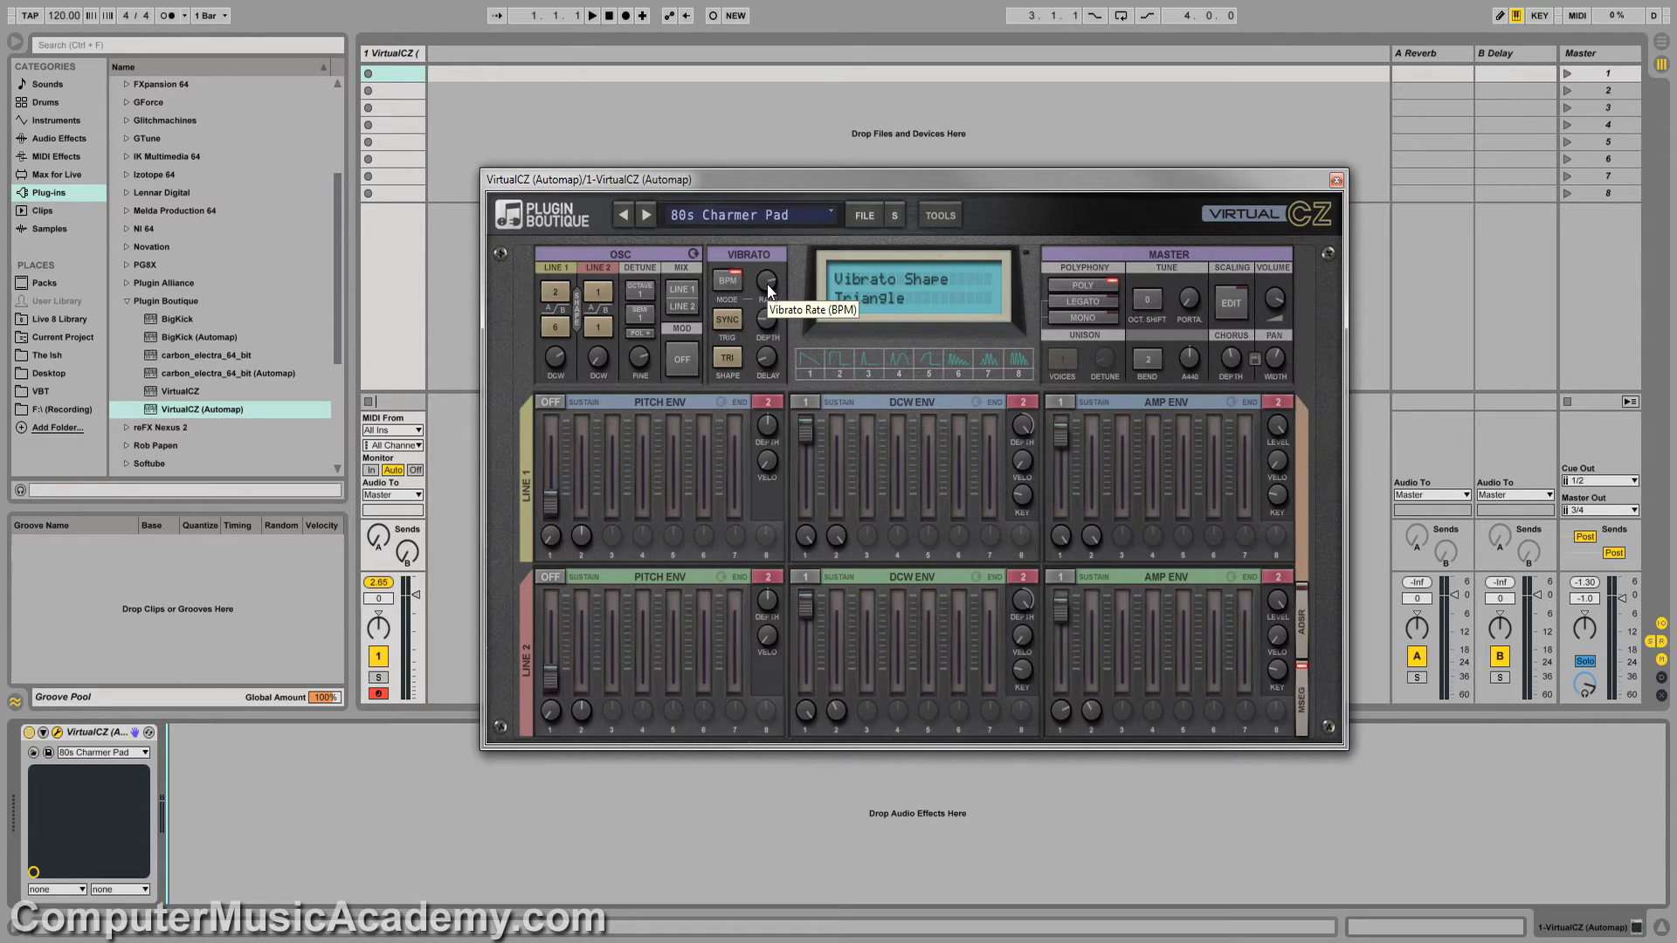
- Raise the vibrato rate, set its depth to 81 (4.75 st) and increase the vibrato delay
drag(766, 285, 755, 228)
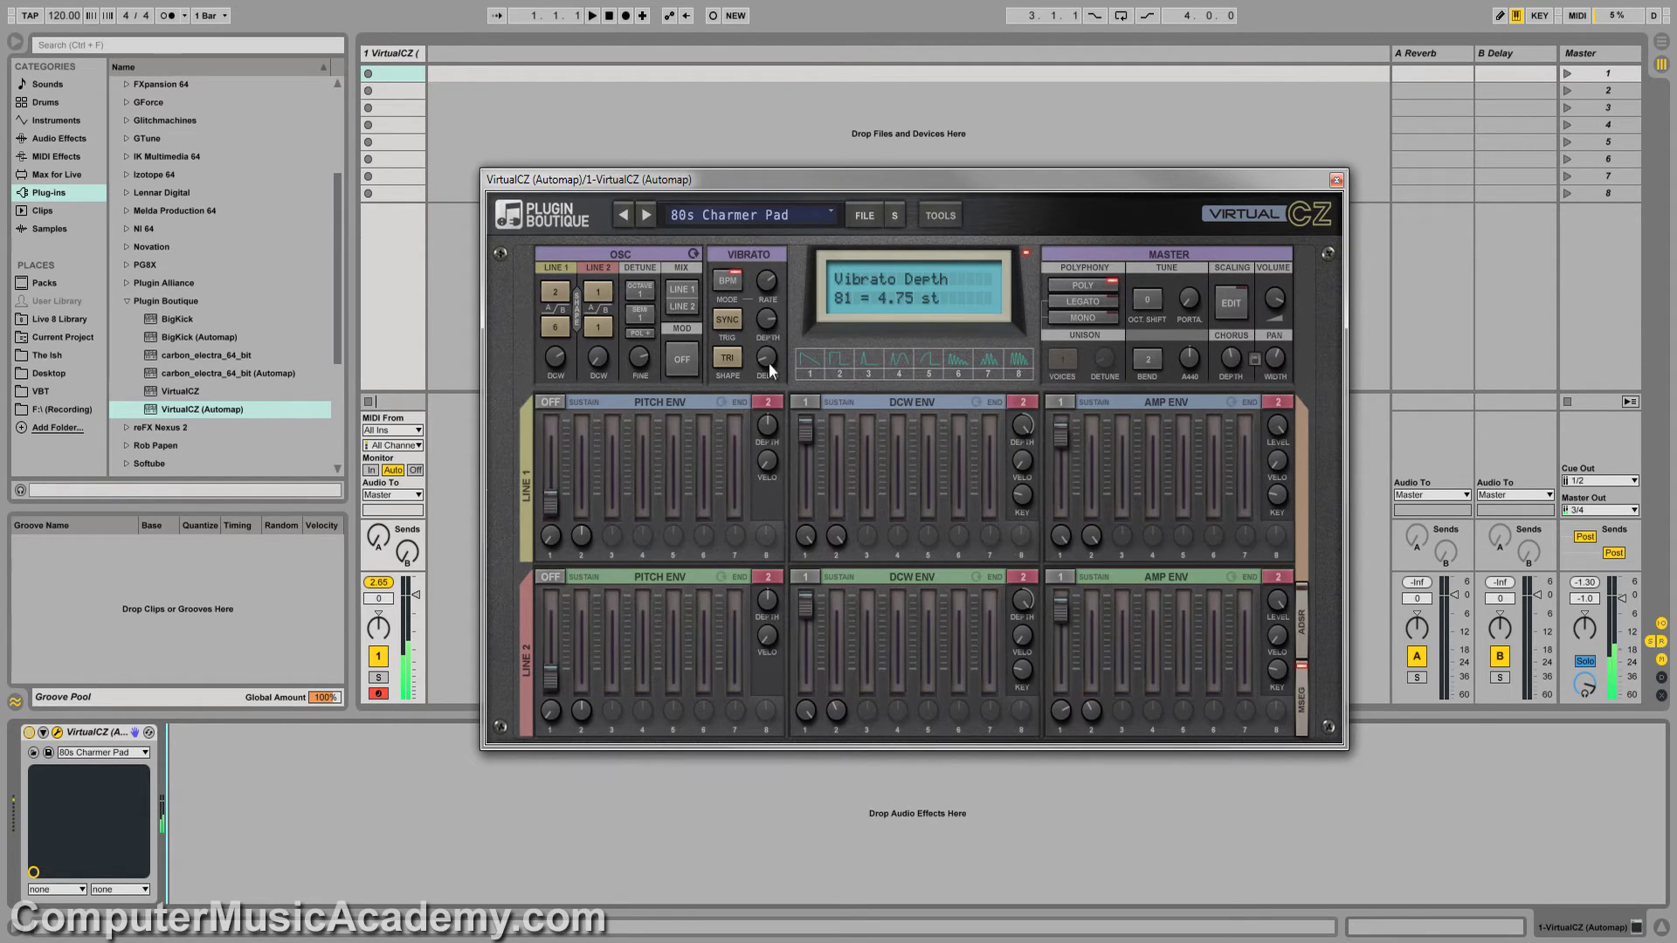
drag(768, 363, 777, 264)
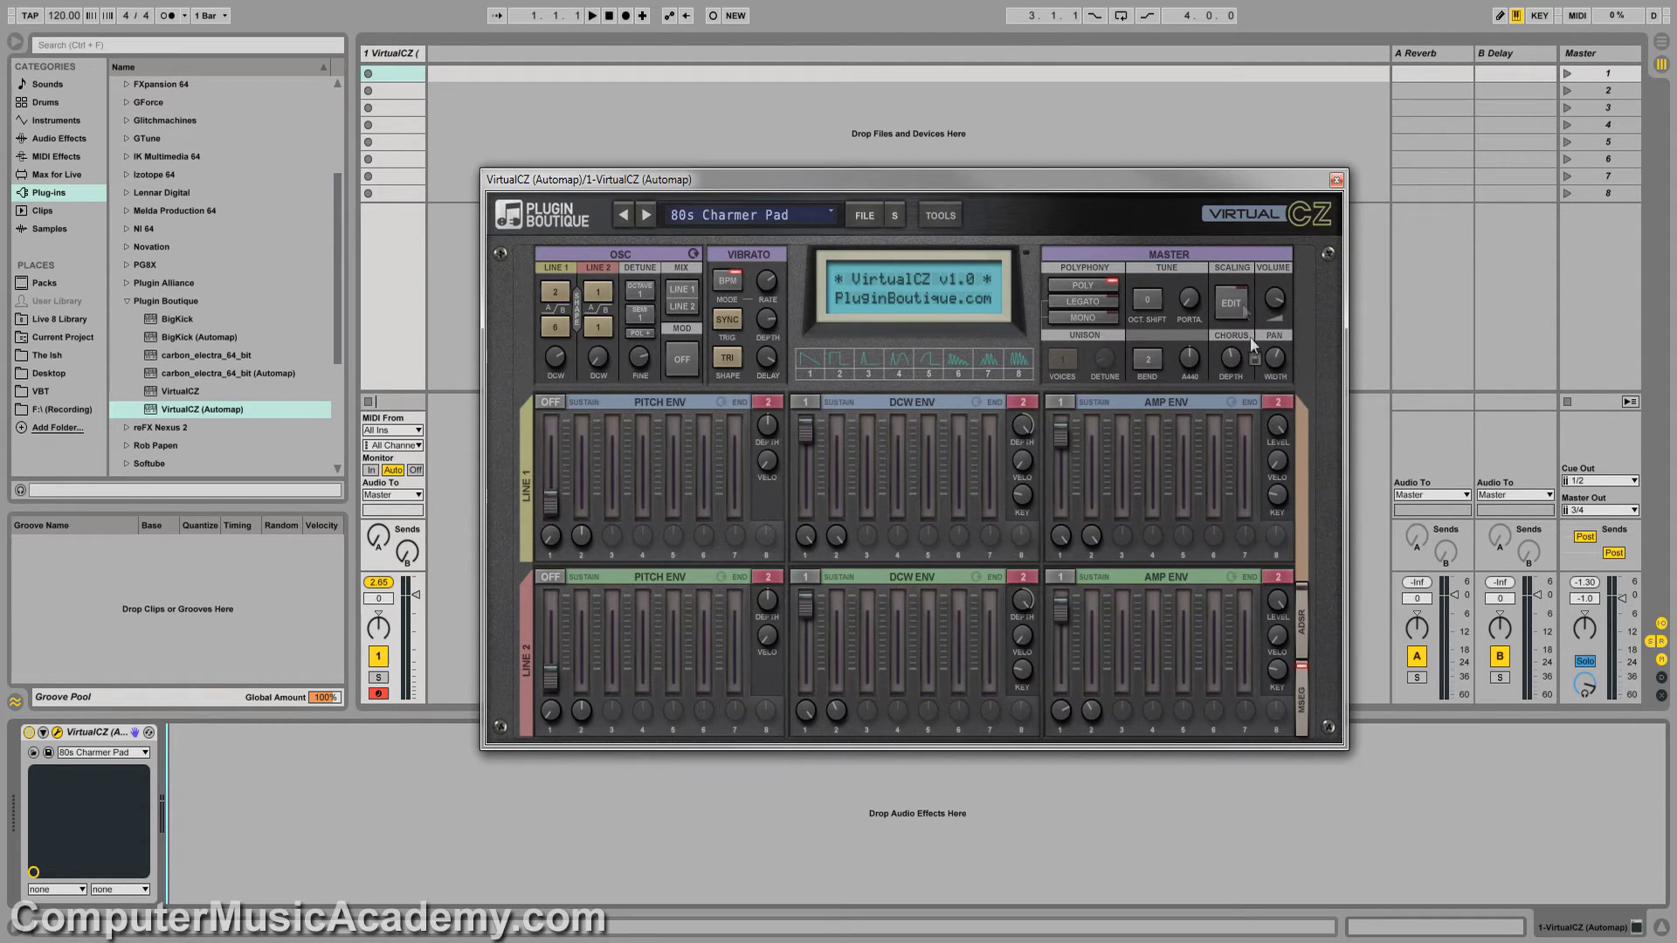
- Switch the polyphony to Legato and on to Mono, and try an octave shift of +1 before settling on -1
click(1090, 302)
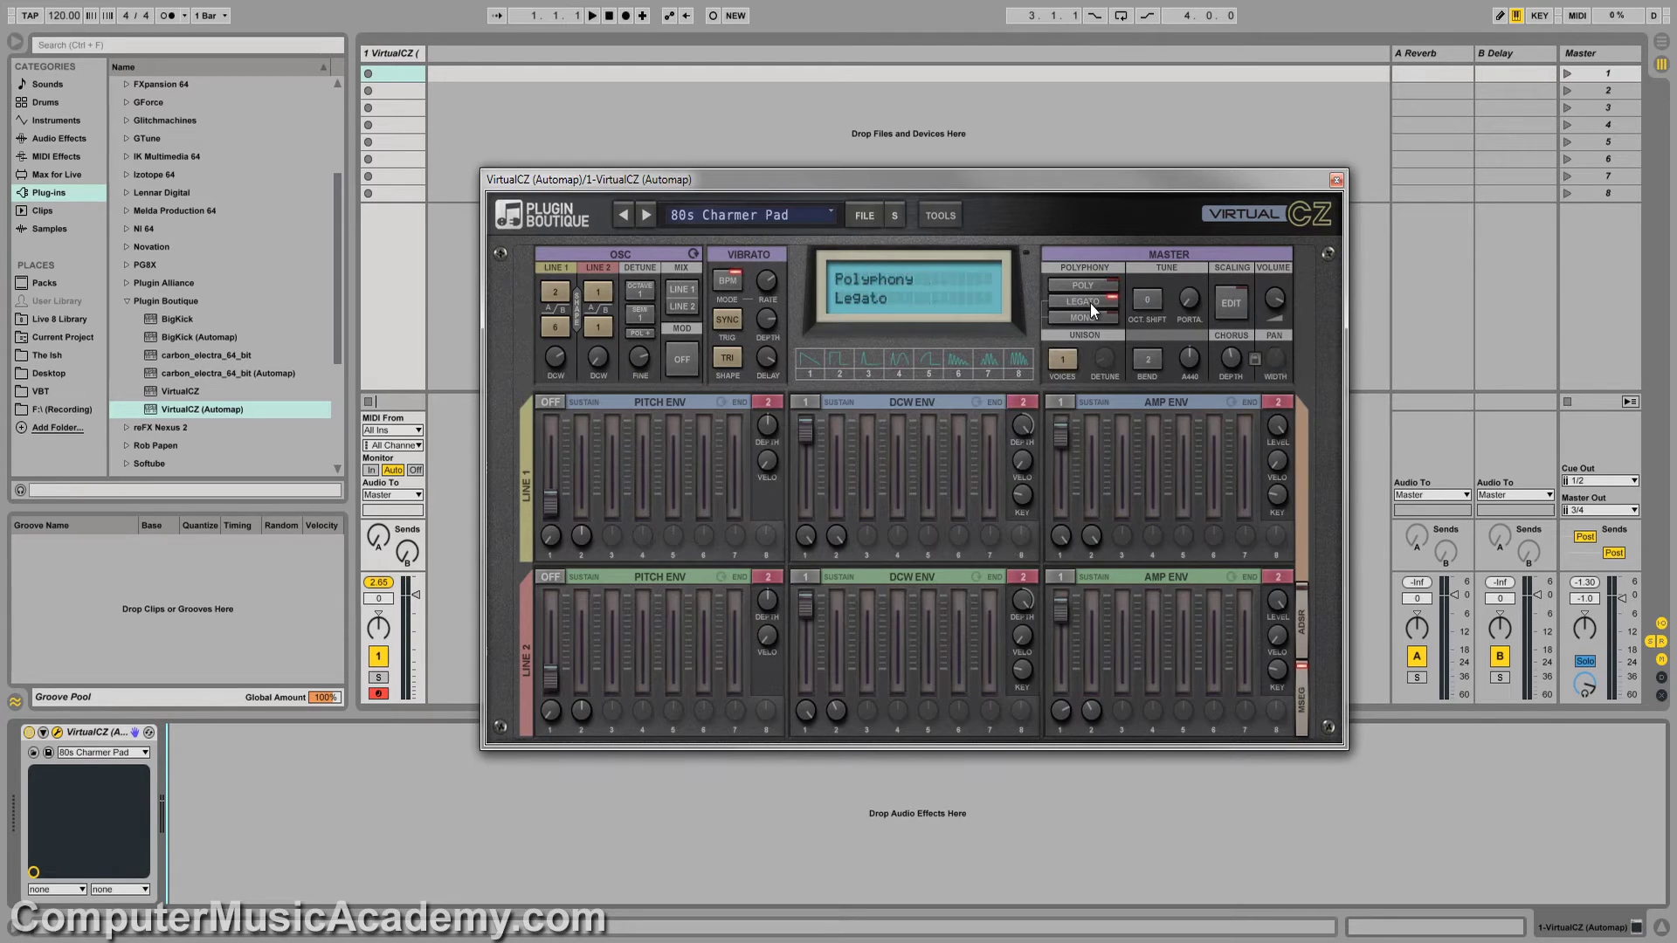
click(1087, 321)
click(1156, 303)
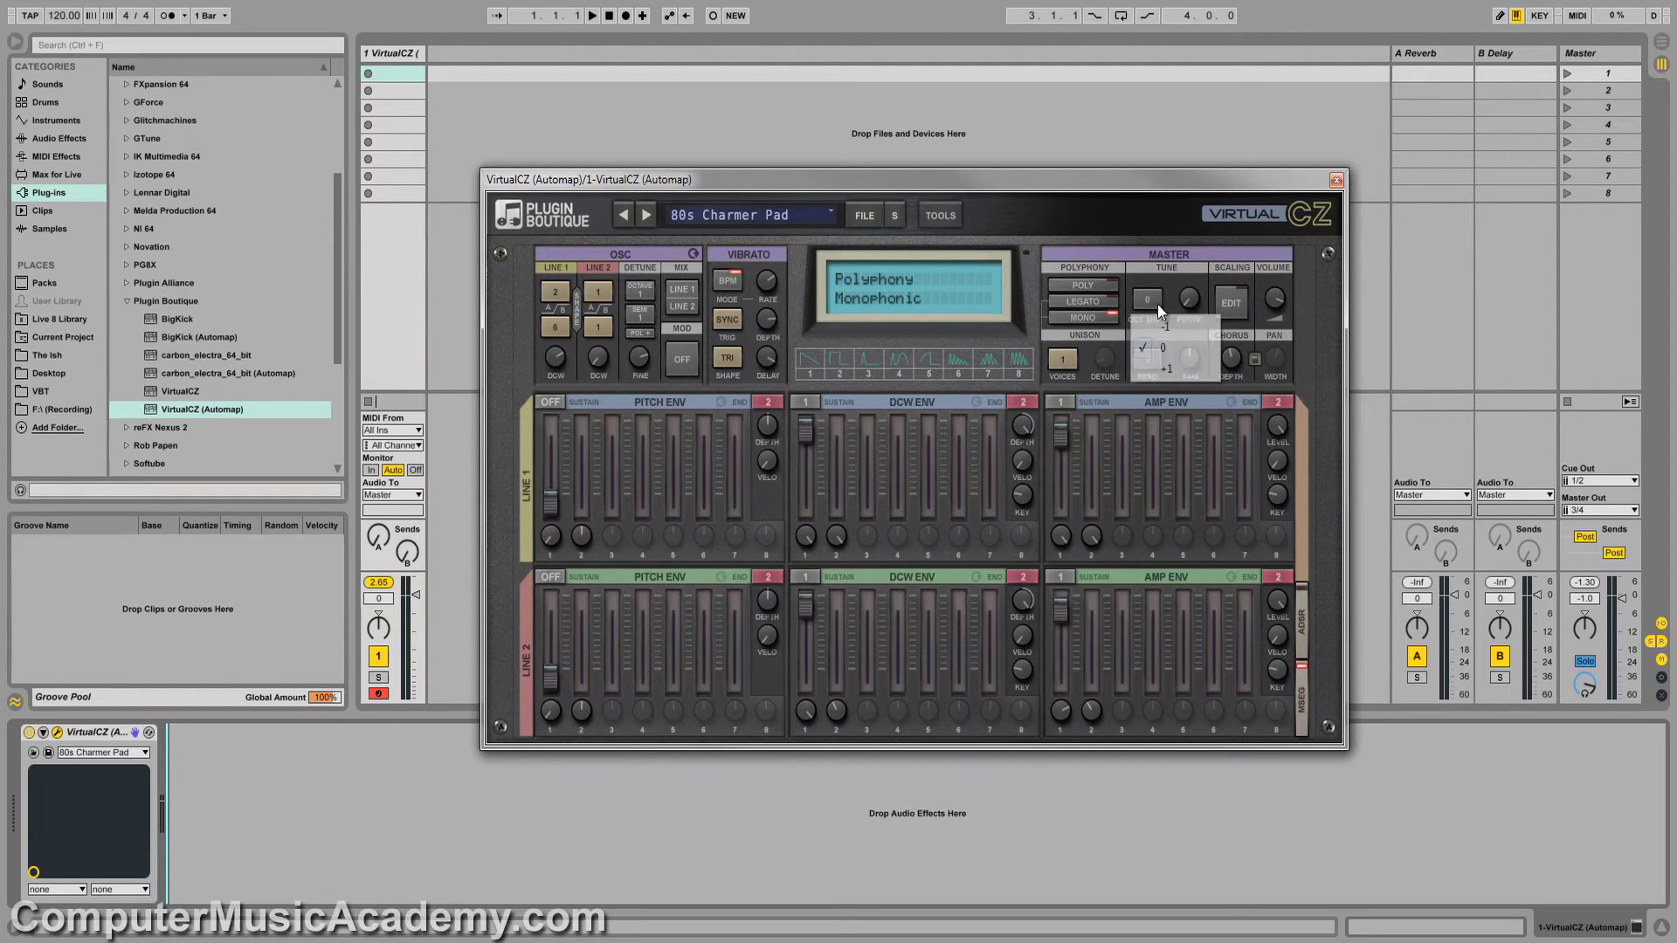
click(1171, 365)
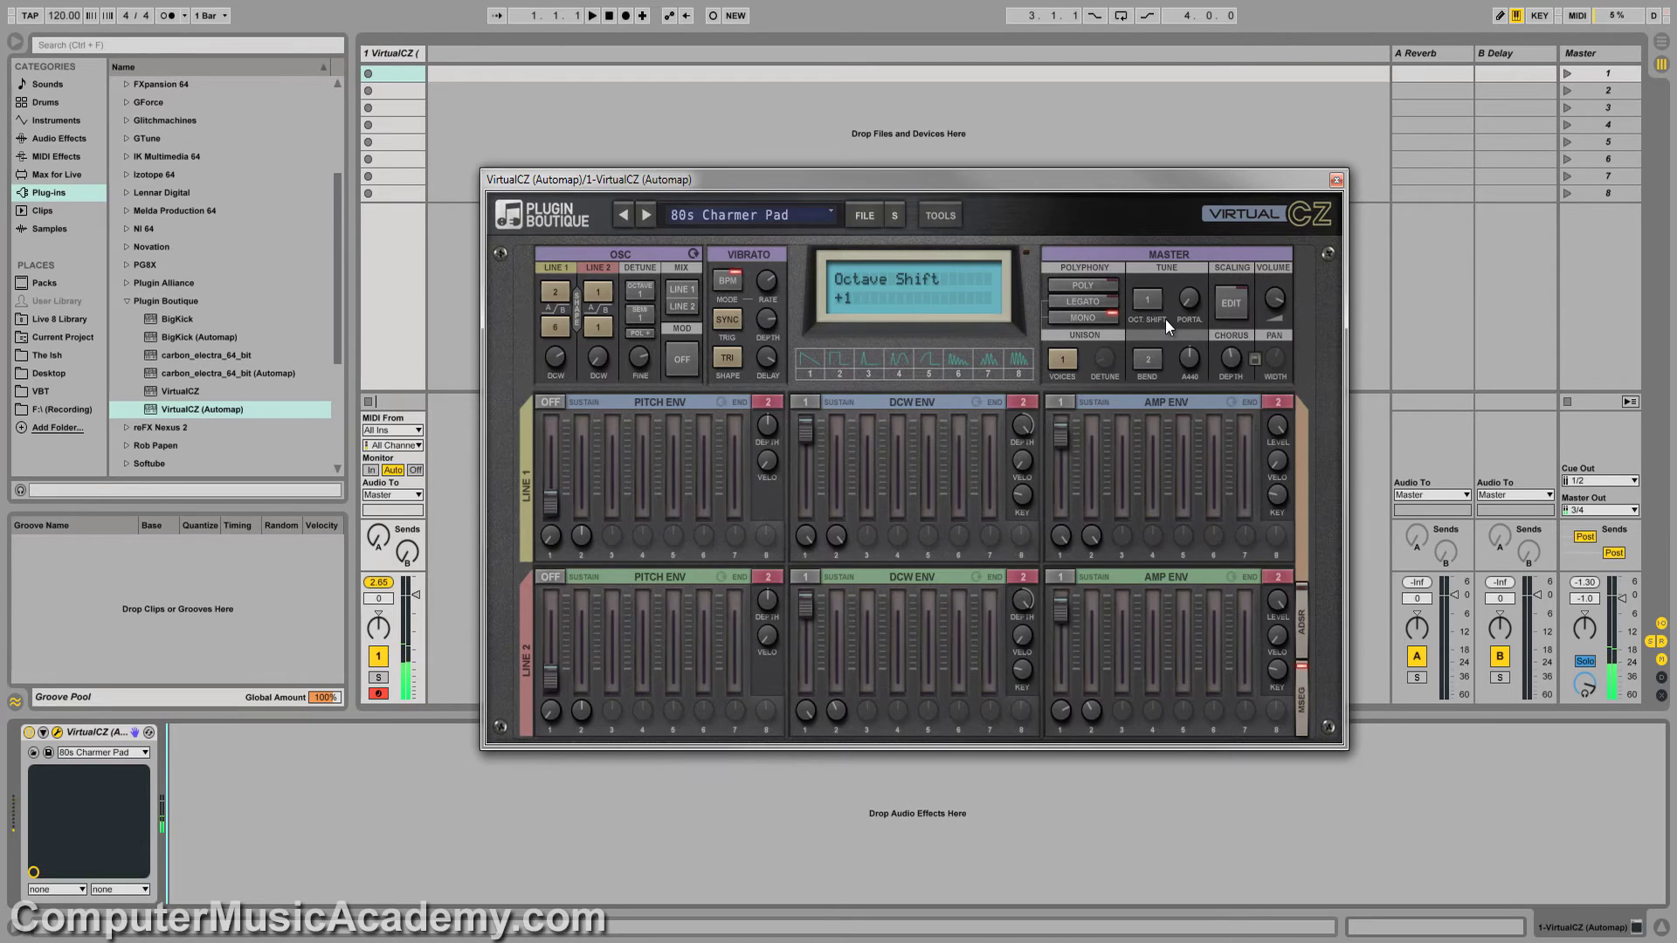
click(1147, 298)
click(1155, 323)
- Raise the portamento time to 99 (18.00 s) and lower it again
drag(1188, 302, 1186, 140)
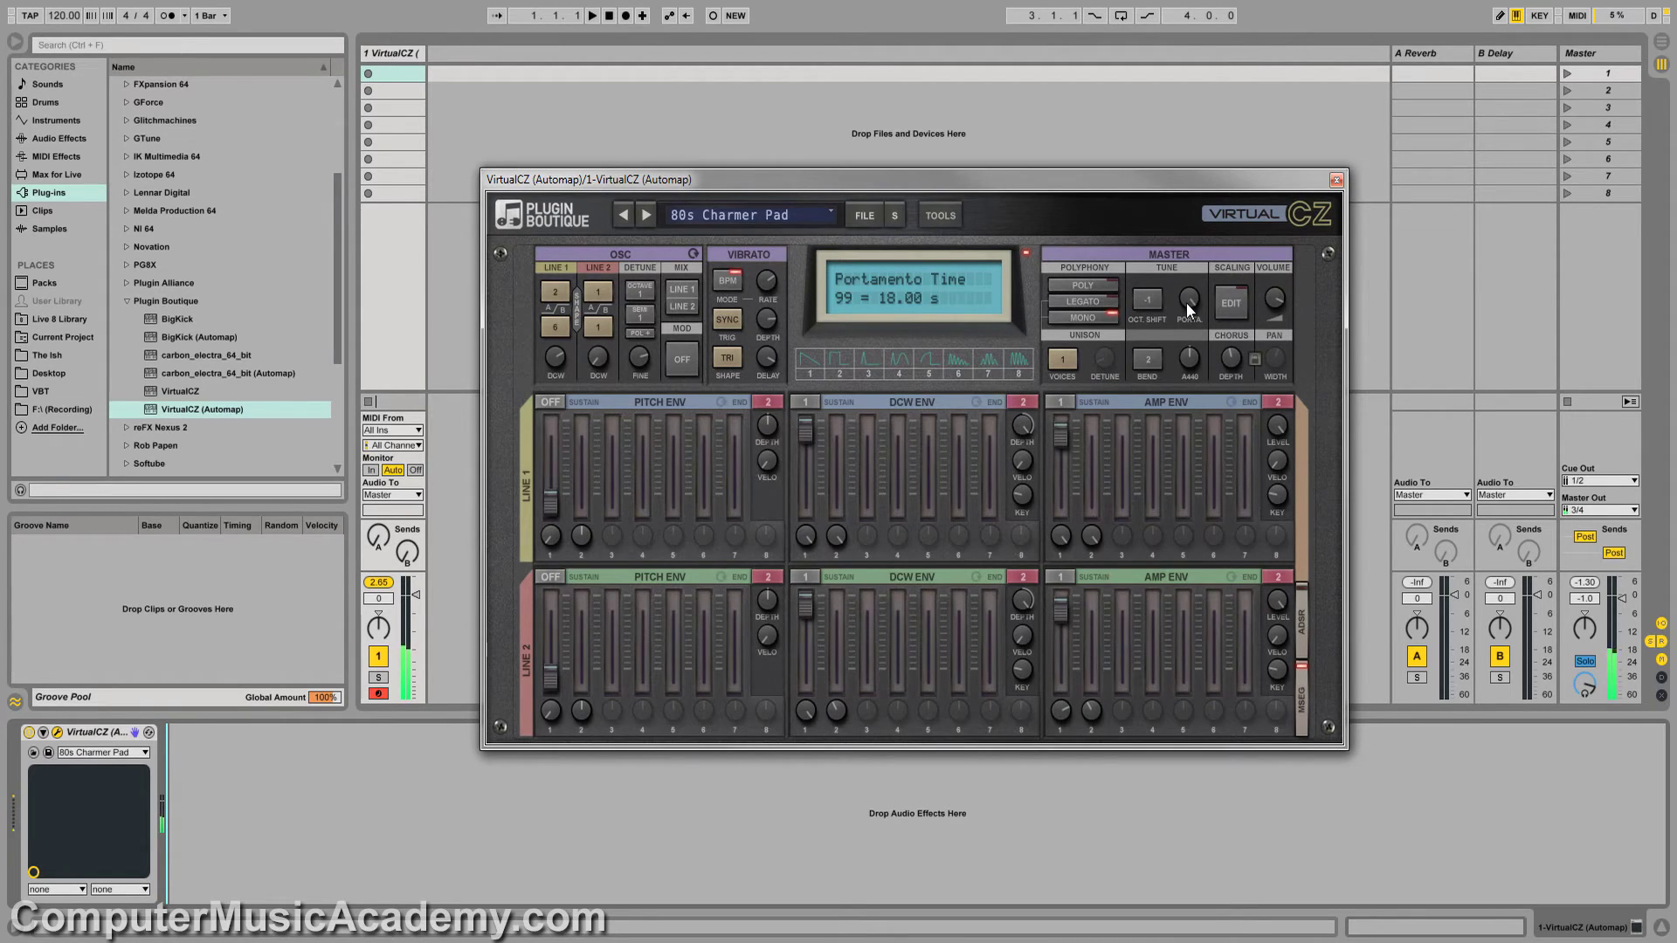
drag(1186, 302, 1182, 368)
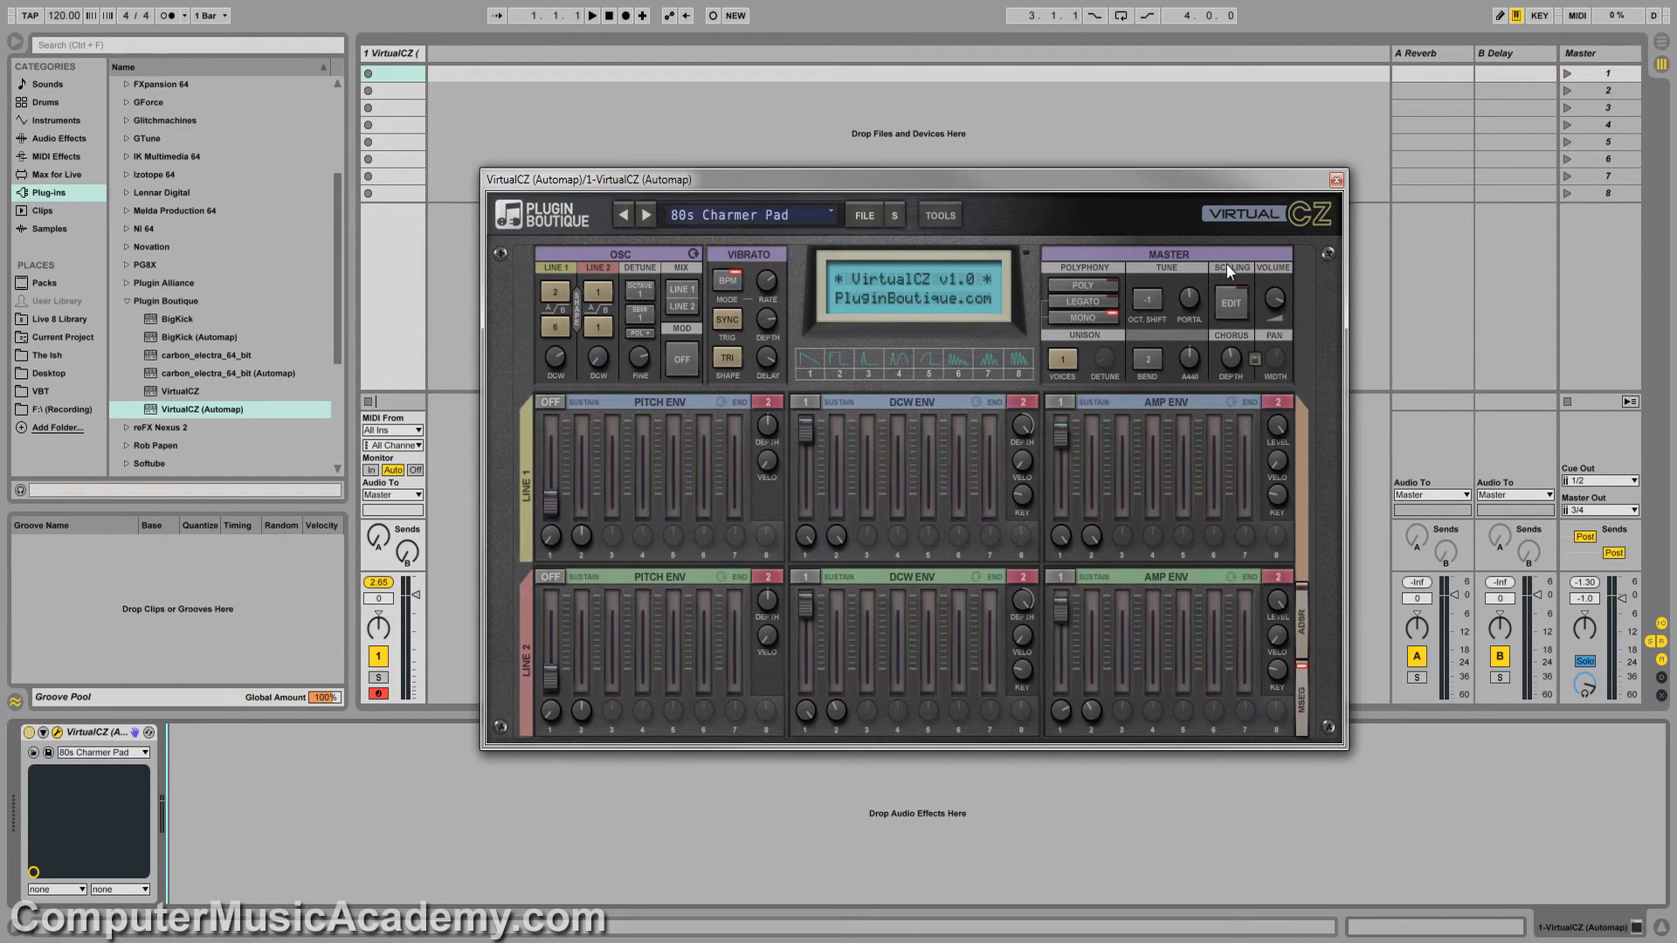
- Open the scaling editor, try the maximum velocity curve, reset it to linear and shift it two steps to the right
click(1231, 304)
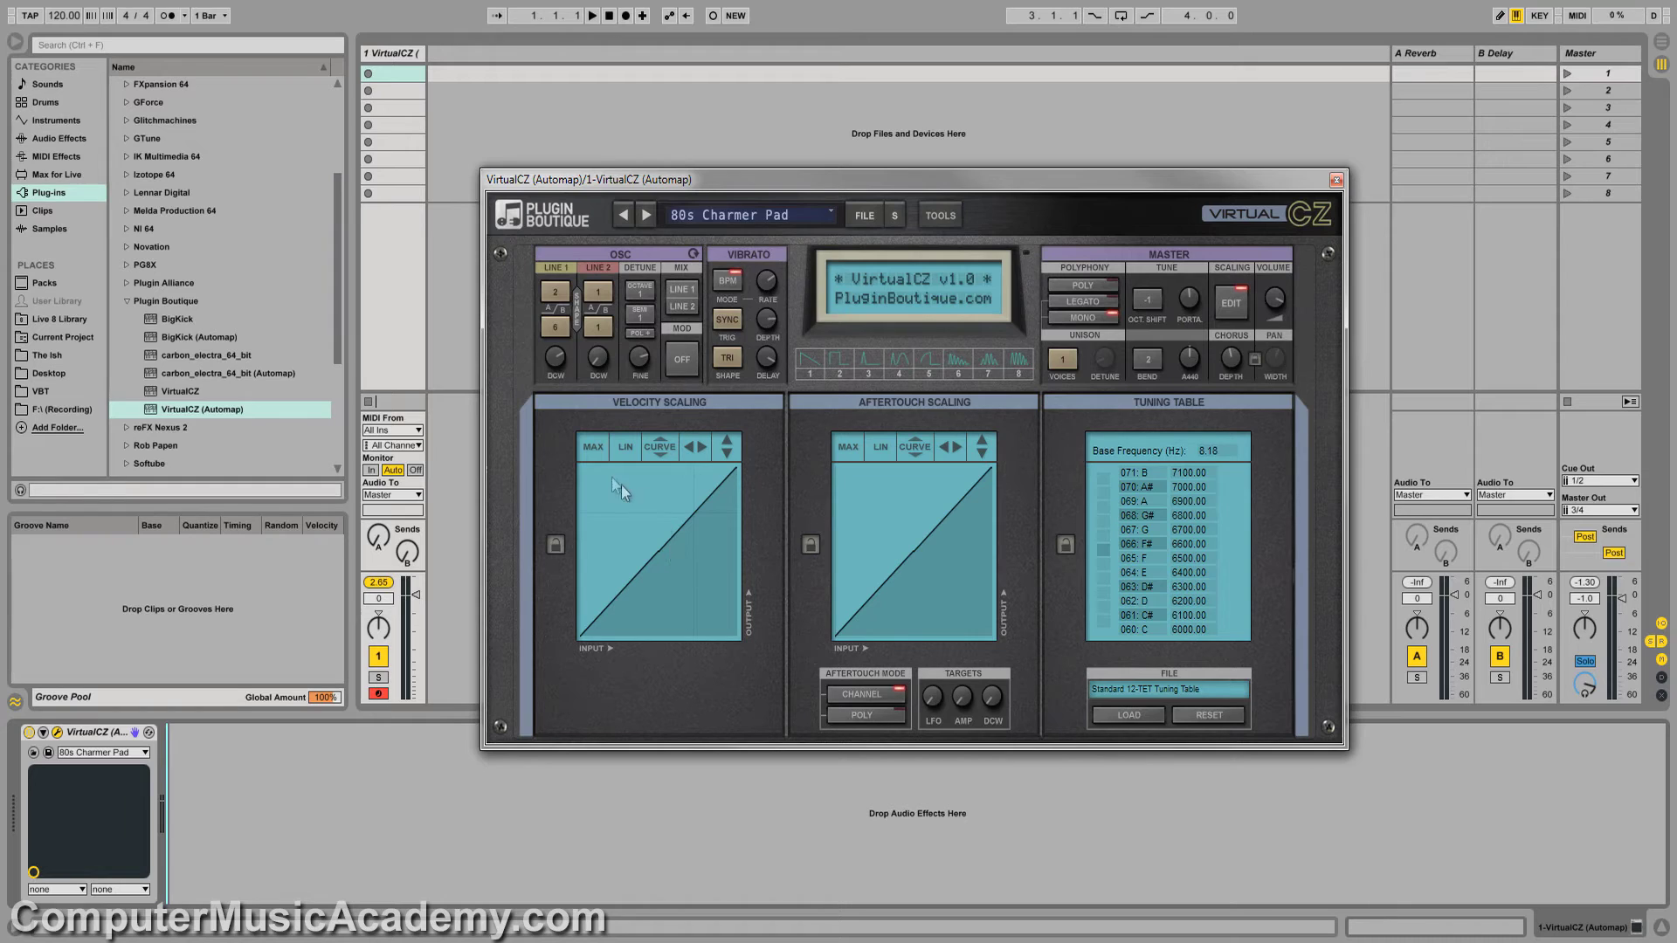
click(595, 453)
click(619, 448)
click(699, 451)
click(699, 451)
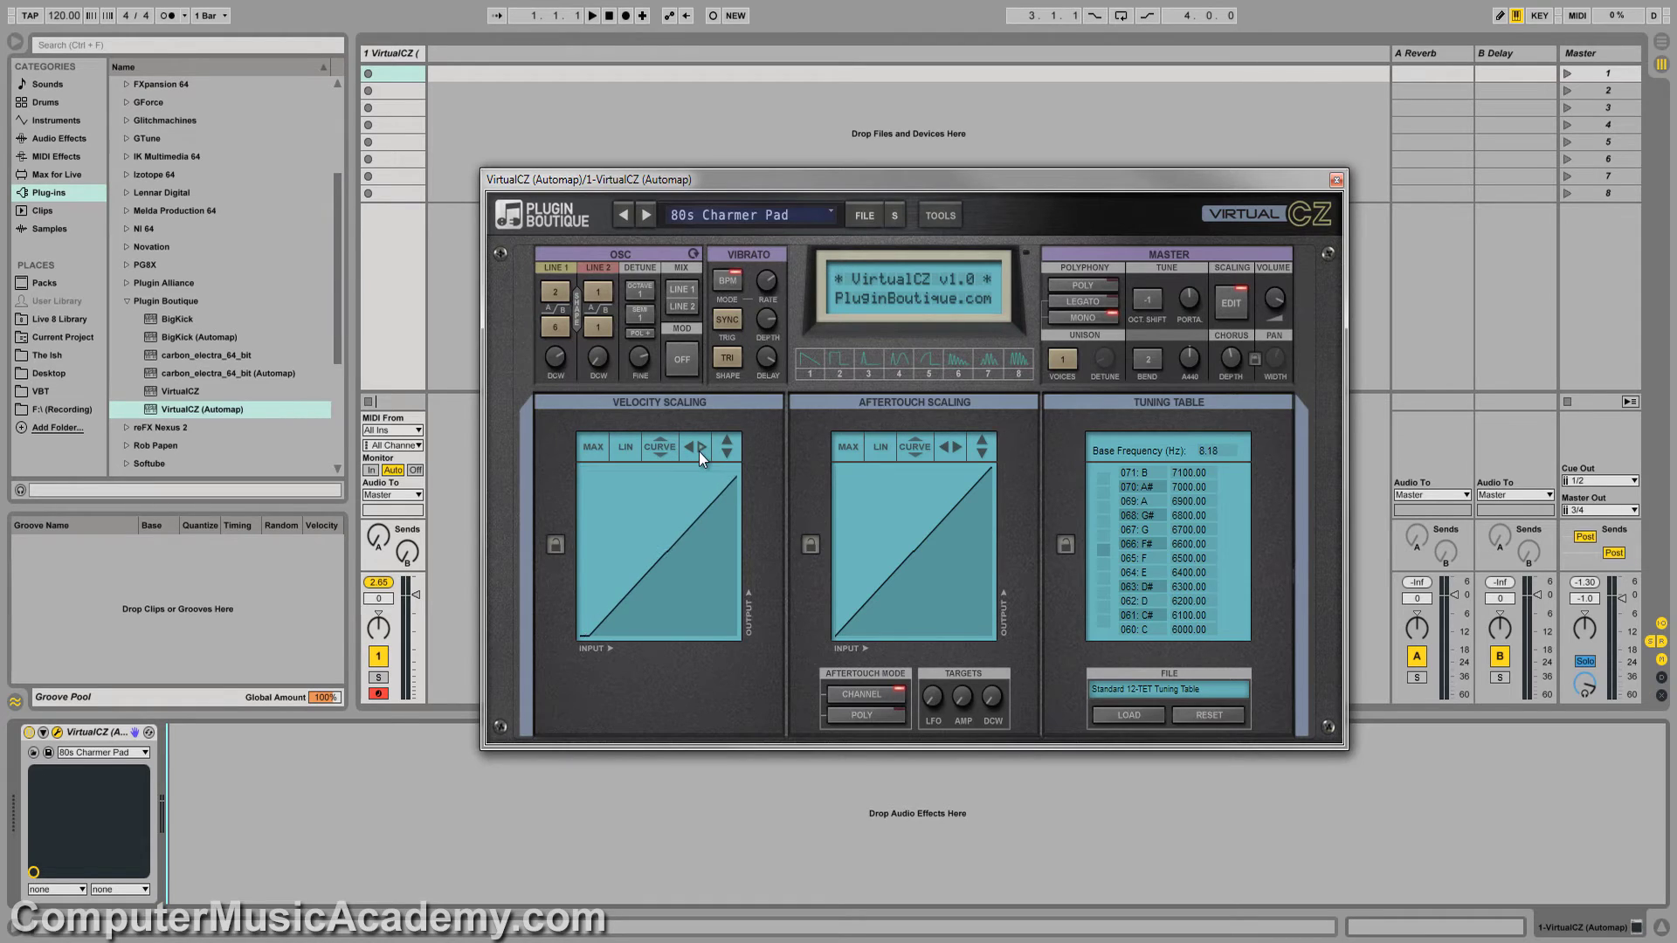
- Shift the velocity scaling curve several steps to the right, a few steps back to the left and further to the right again
click(700, 450)
click(699, 452)
click(700, 452)
click(688, 449)
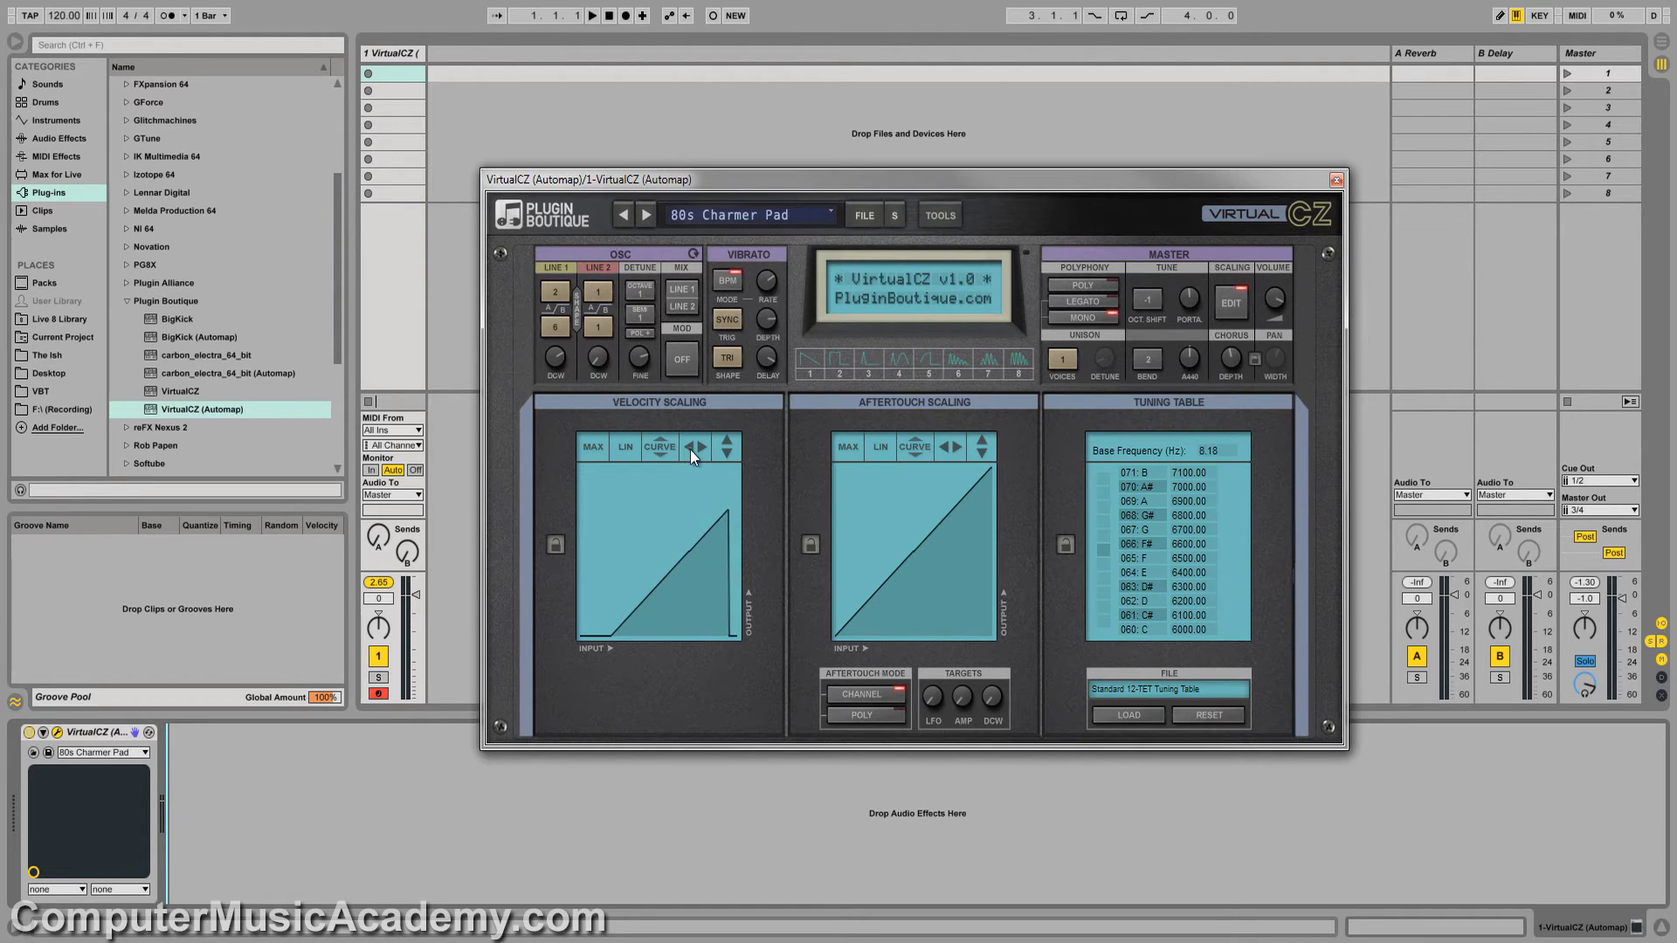
click(689, 449)
click(690, 449)
click(701, 447)
click(701, 447)
click(700, 447)
click(700, 447)
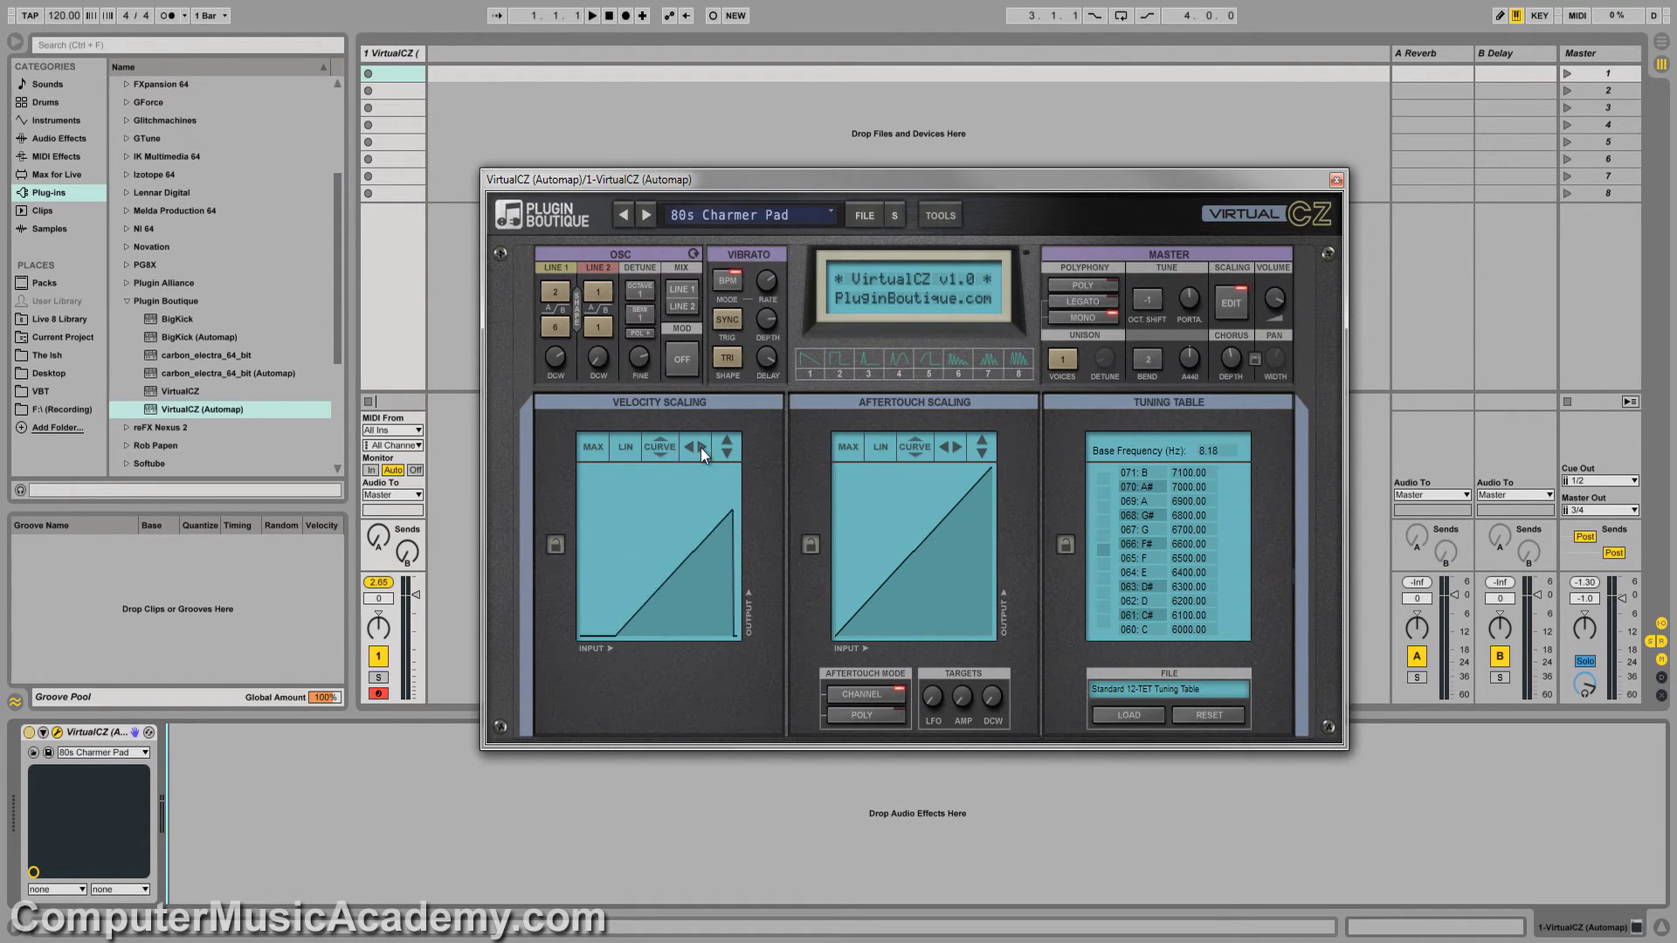
click(700, 447)
- Shift the velocity scaling curve vertically: two steps down, several steps up and back down to the baseline
click(726, 454)
click(726, 454)
click(727, 437)
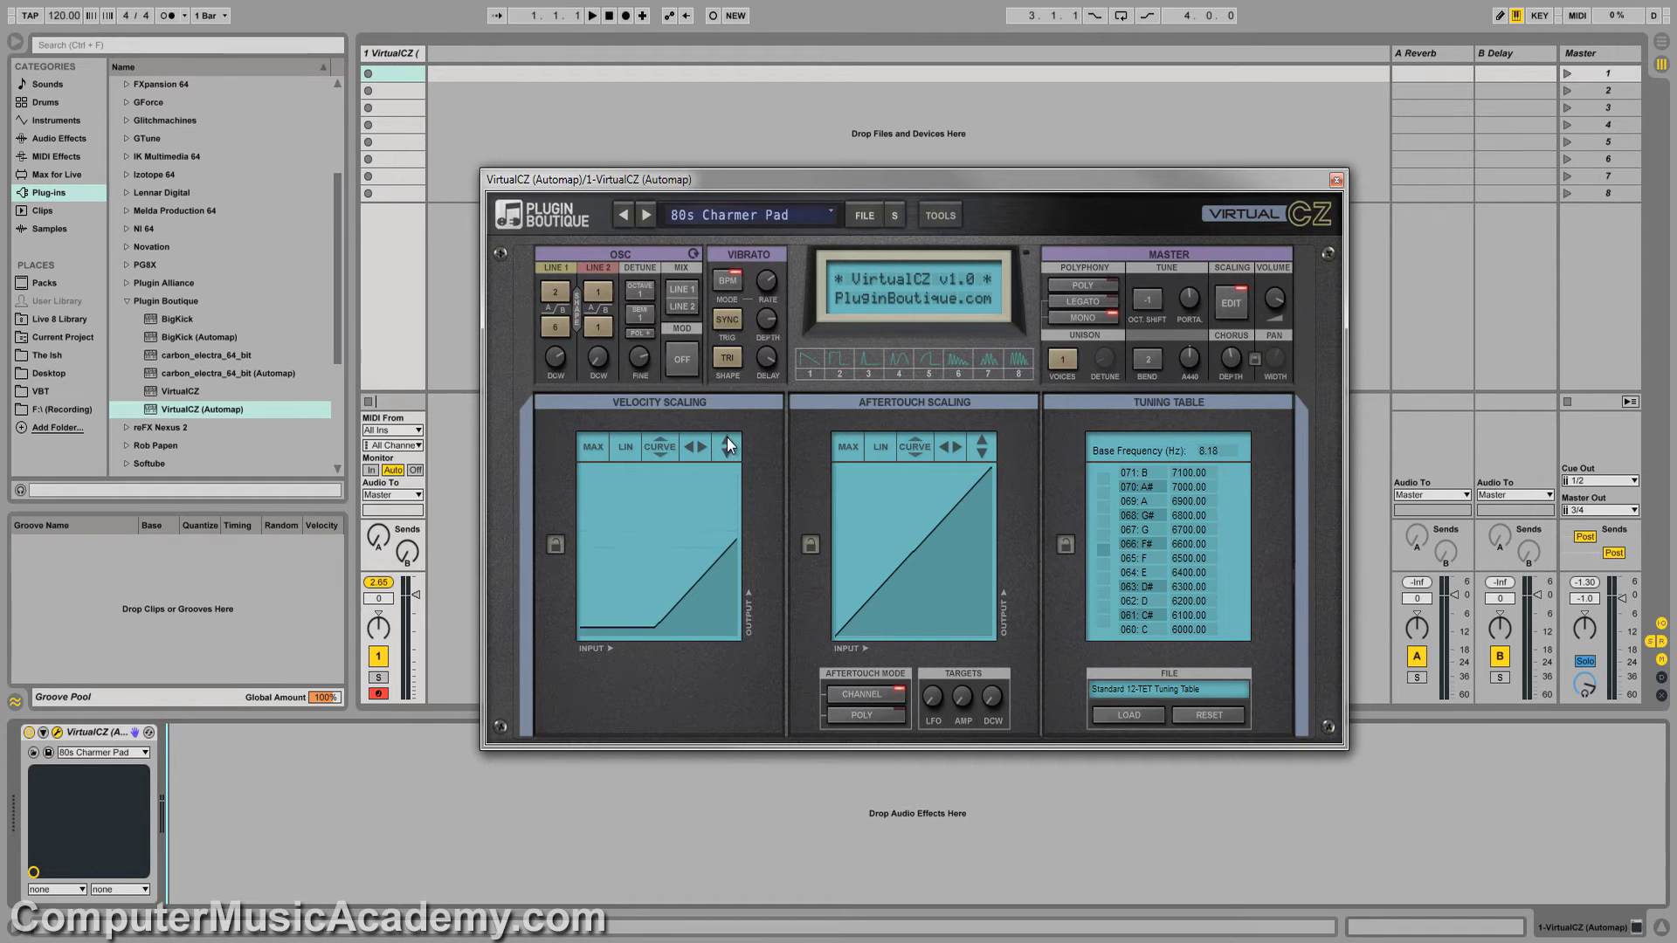
click(725, 438)
click(725, 438)
click(725, 438)
click(726, 438)
click(726, 448)
click(726, 448)
click(725, 448)
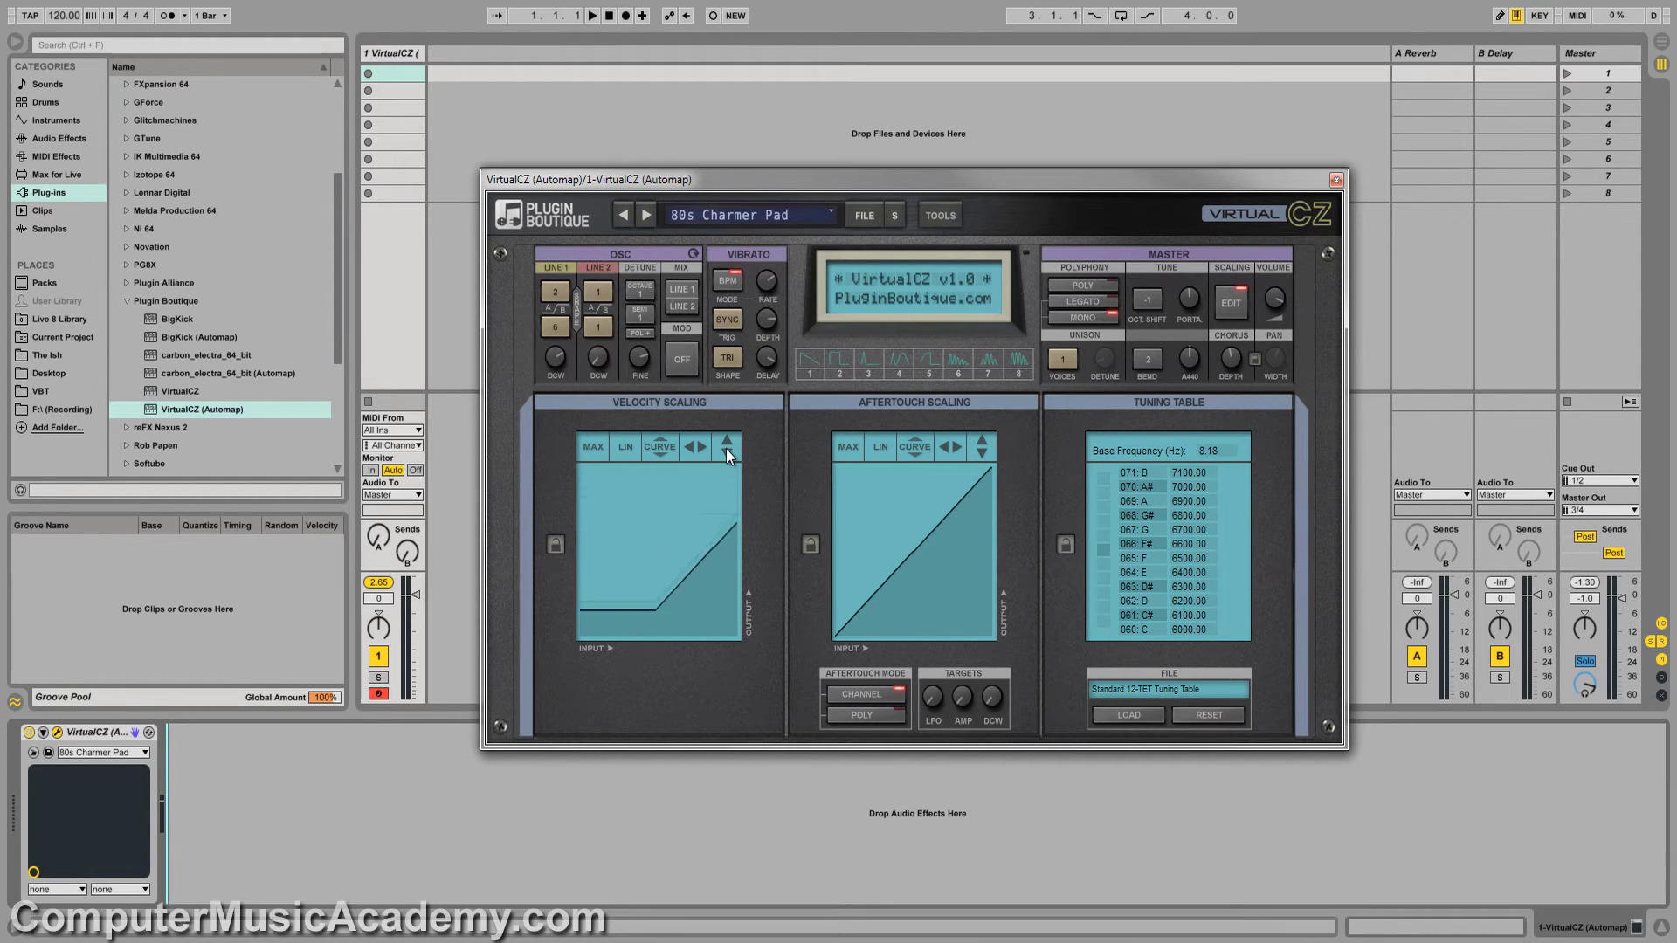
click(725, 448)
click(726, 448)
click(725, 448)
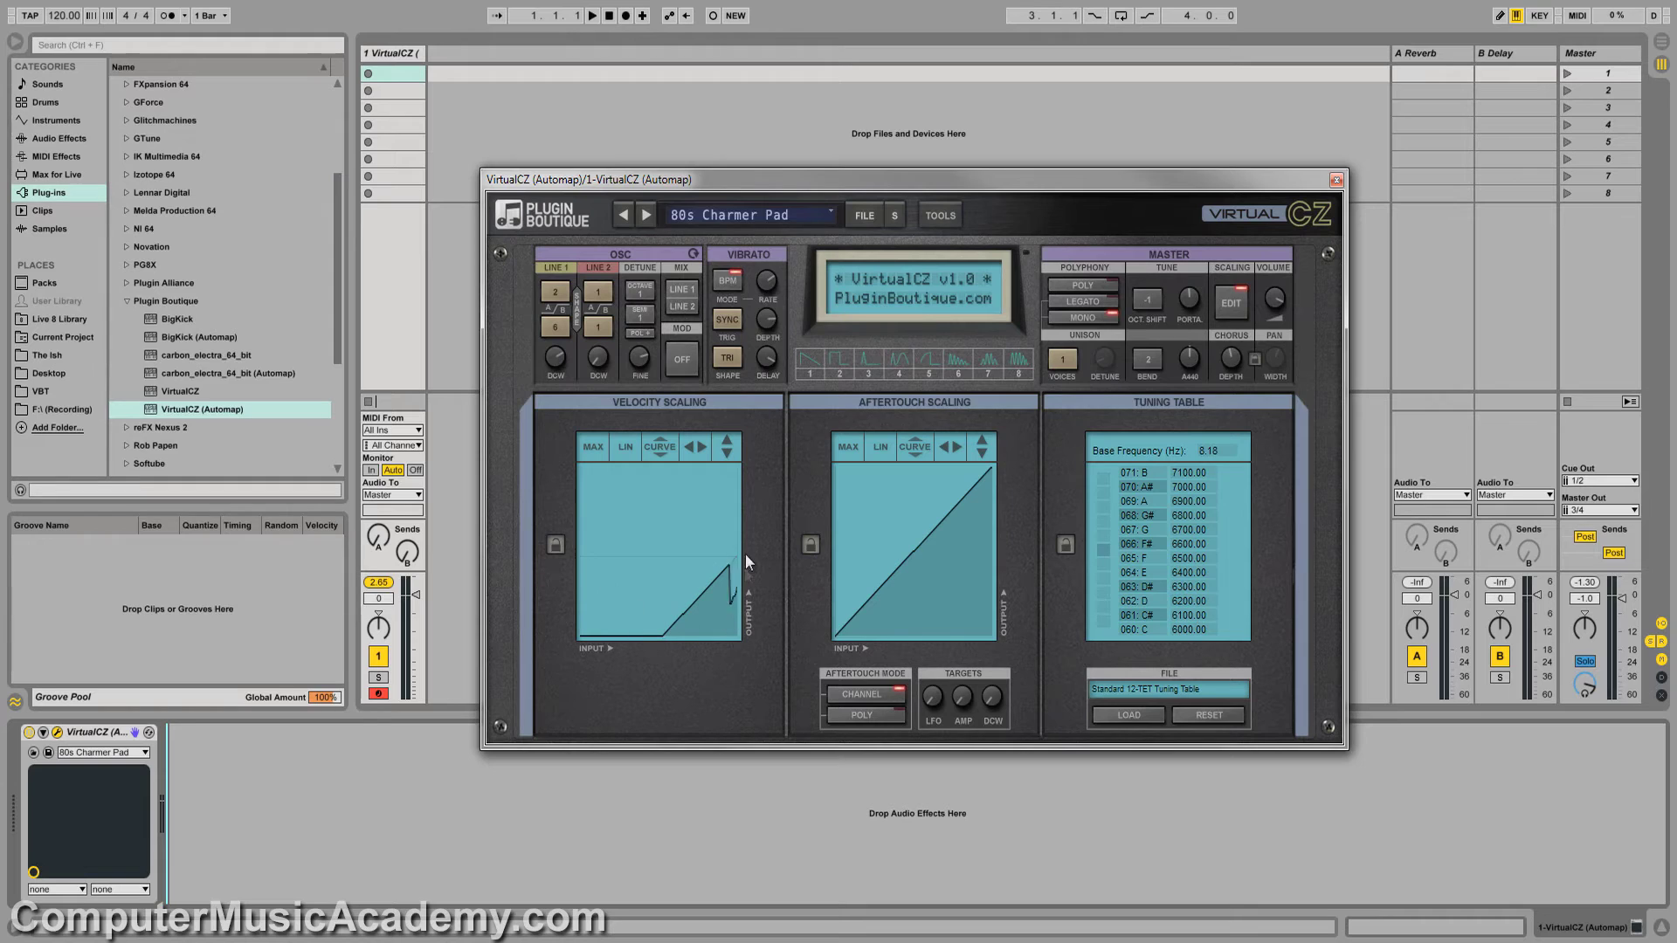
- Draw a freehand velocity curve with mostly high output and a dip near the middle, and close the scaling editor
mouse_move(739, 529)
mouse_down()
mouse_move(674, 590)
mouse_move(594, 500)
mouse_move(669, 502)
mouse_move(637, 546)
mouse_up()
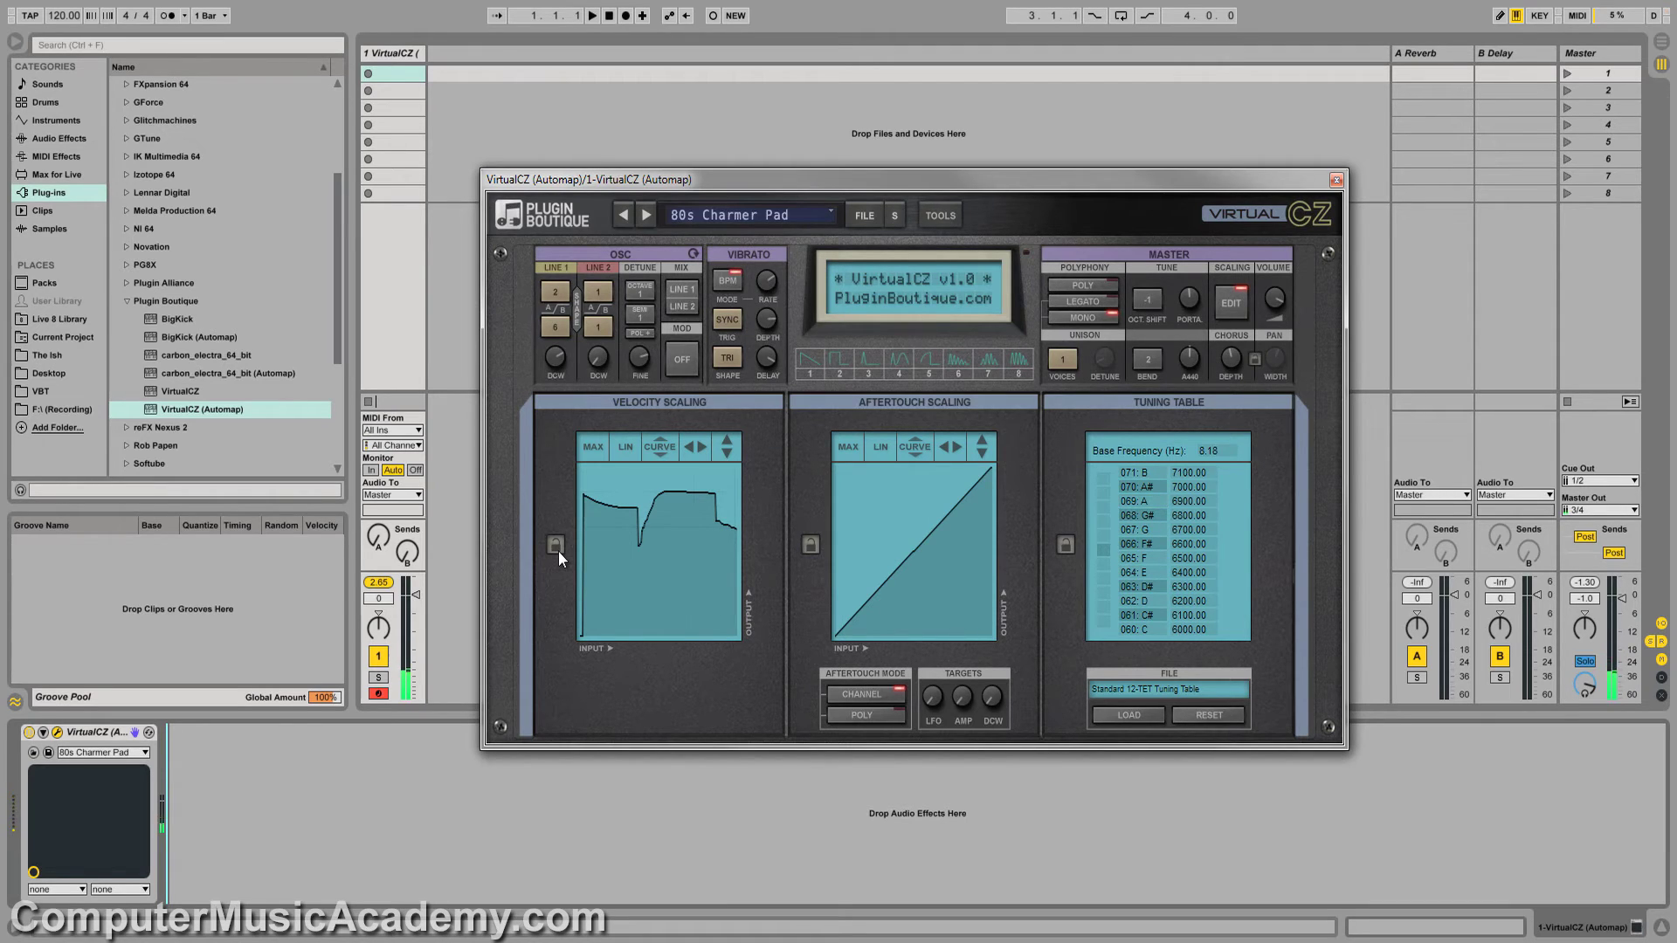
click(1235, 311)
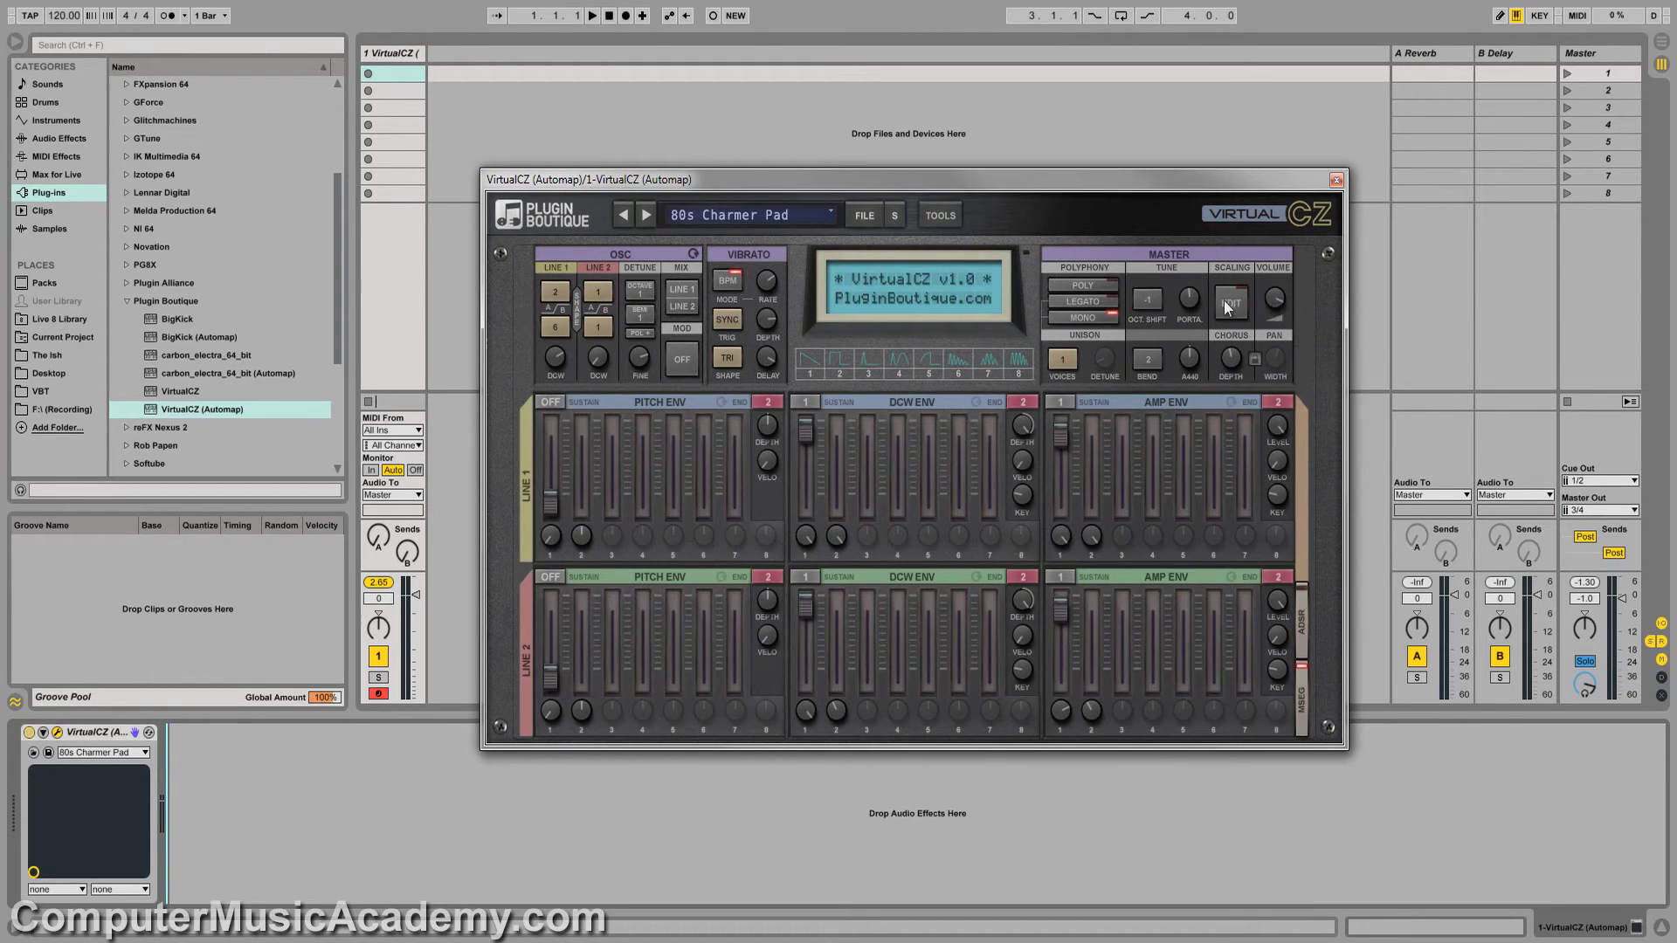
- Set the unison voices to 4, raise the unison detune to 43.0 % and reduce it to 25.5 %
click(1061, 365)
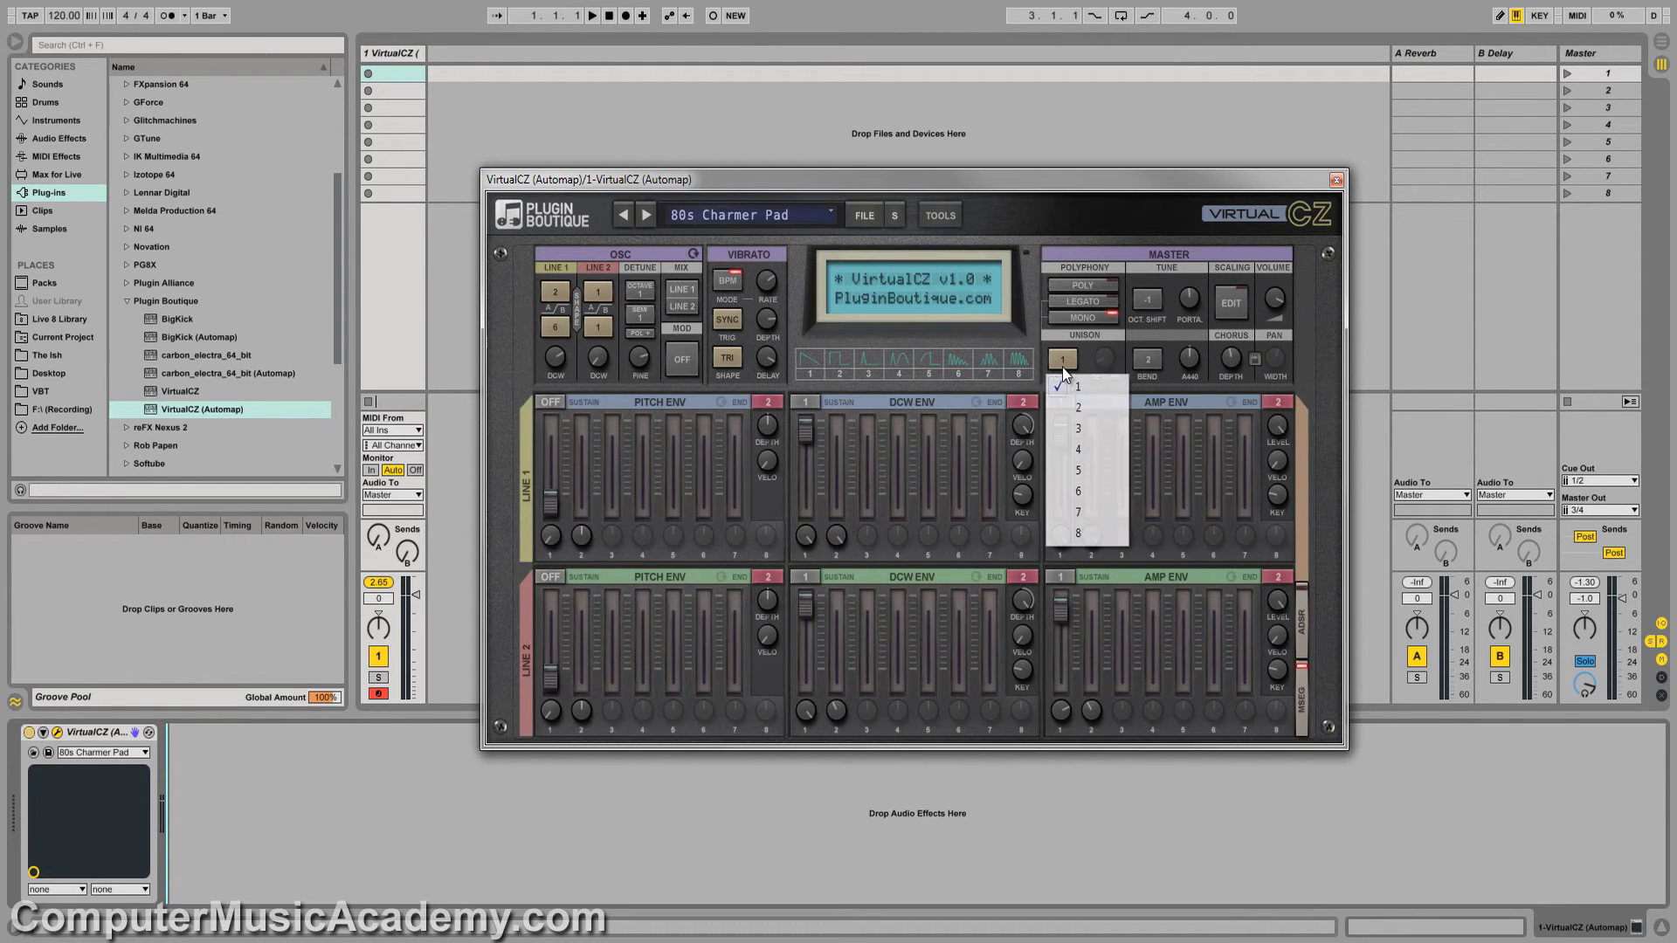
click(1088, 449)
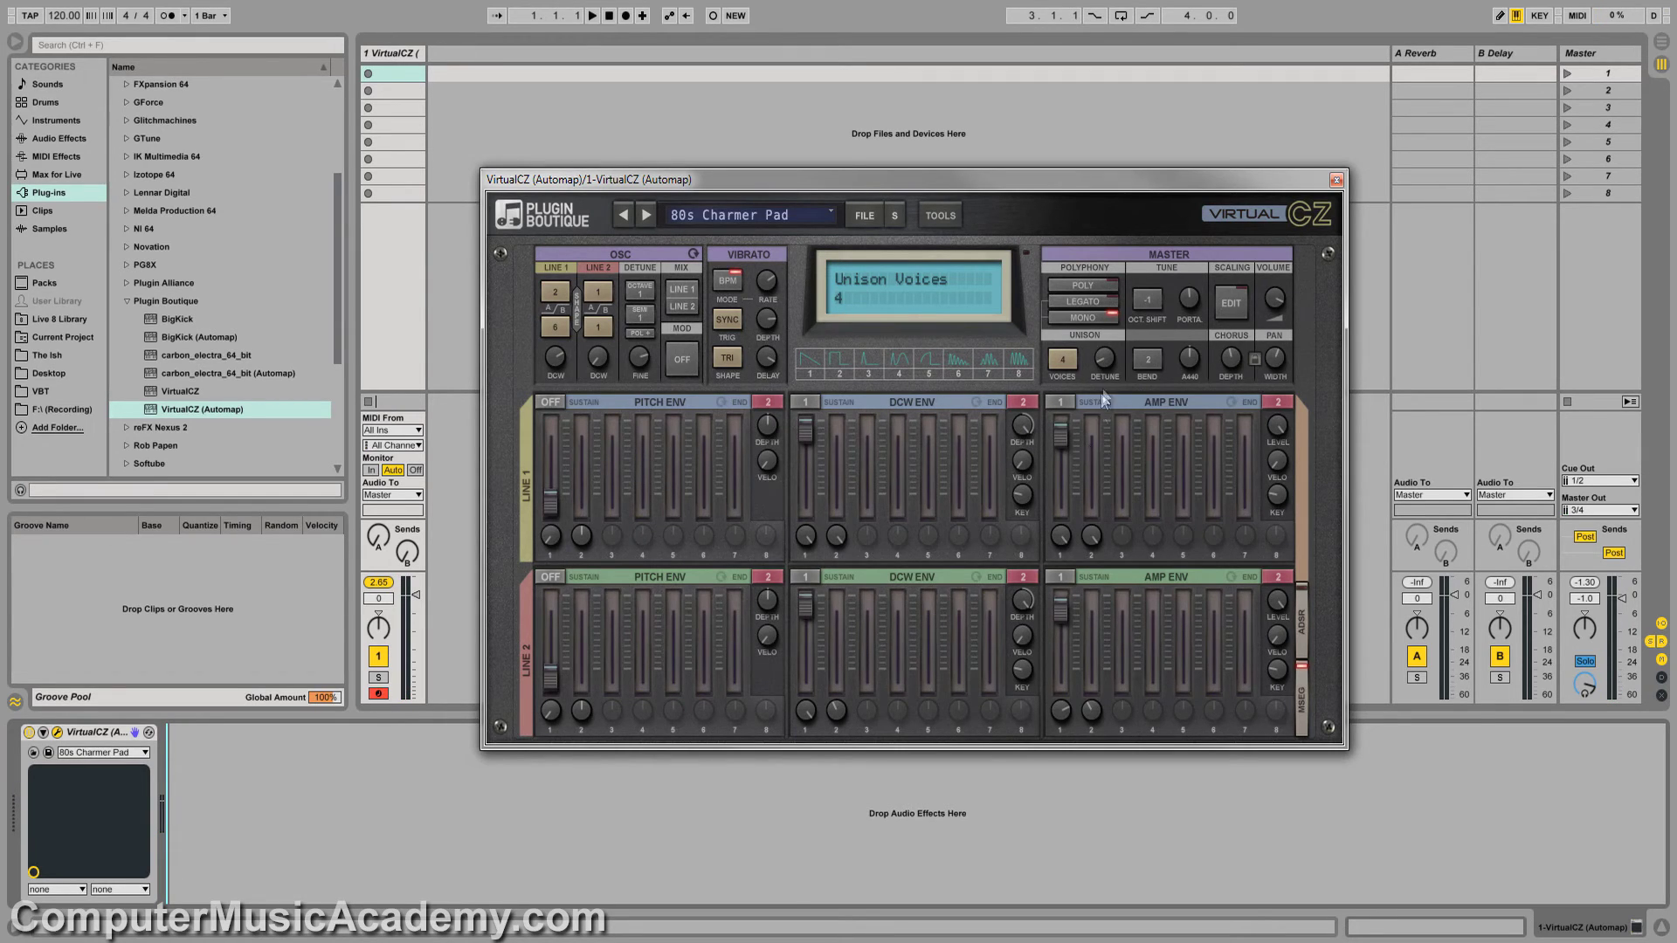
drag(1109, 365, 1107, 297)
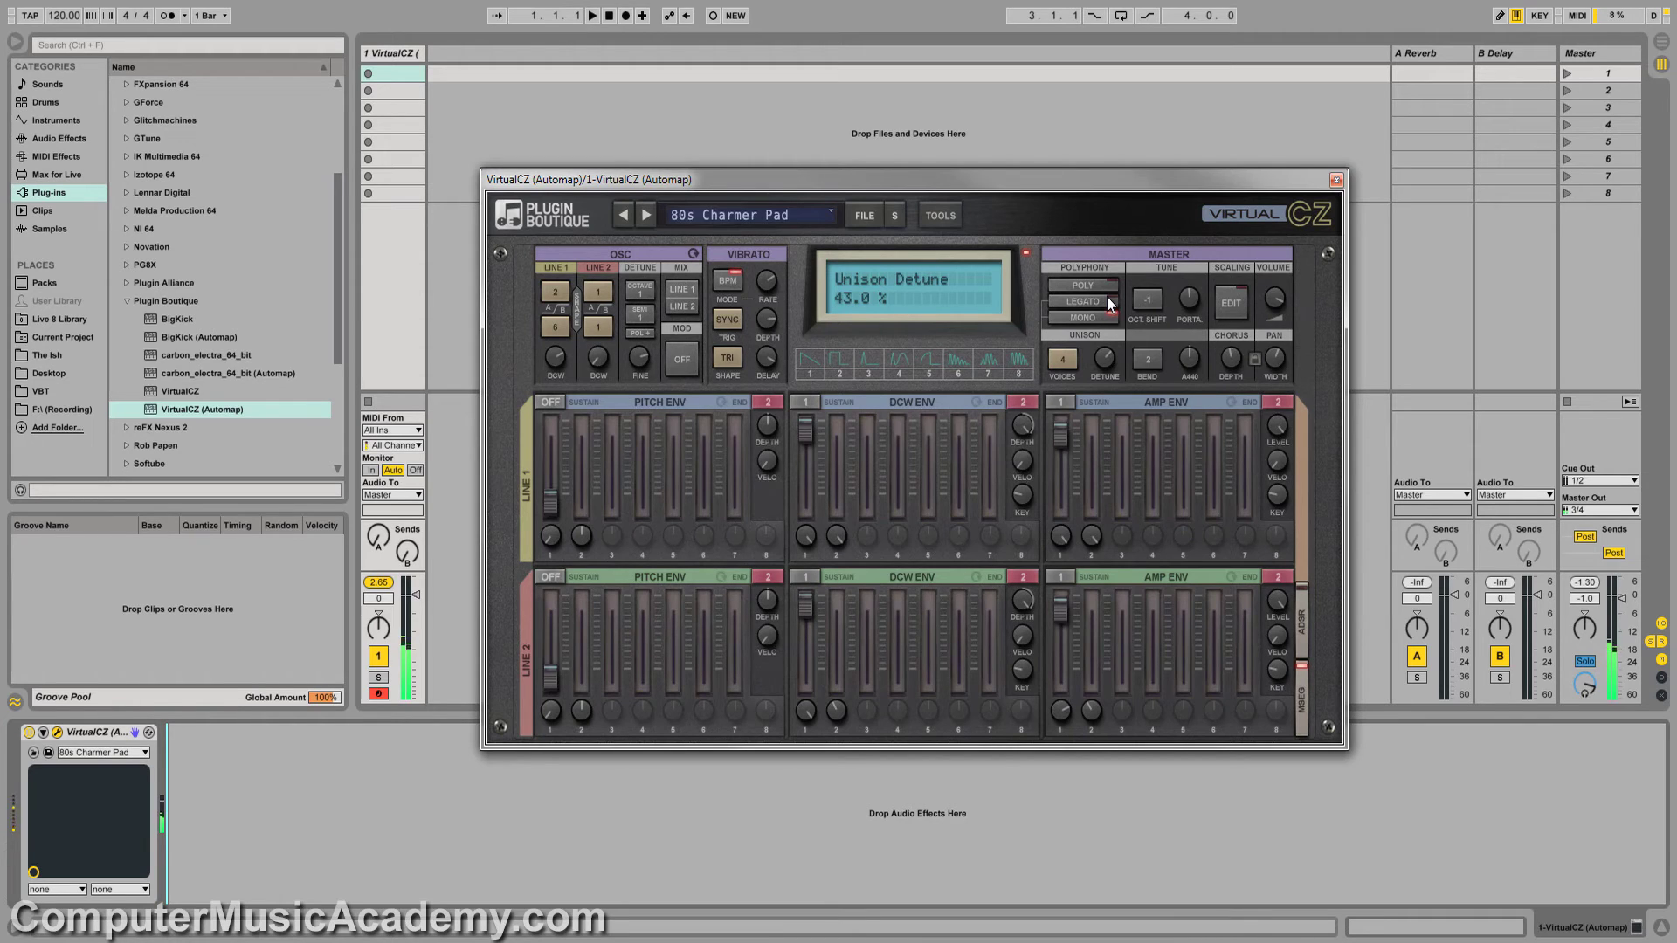
drag(1102, 362, 1093, 380)
- Set the bend range to 8 and adjust the chorus depth, trying 59 %
click(1150, 363)
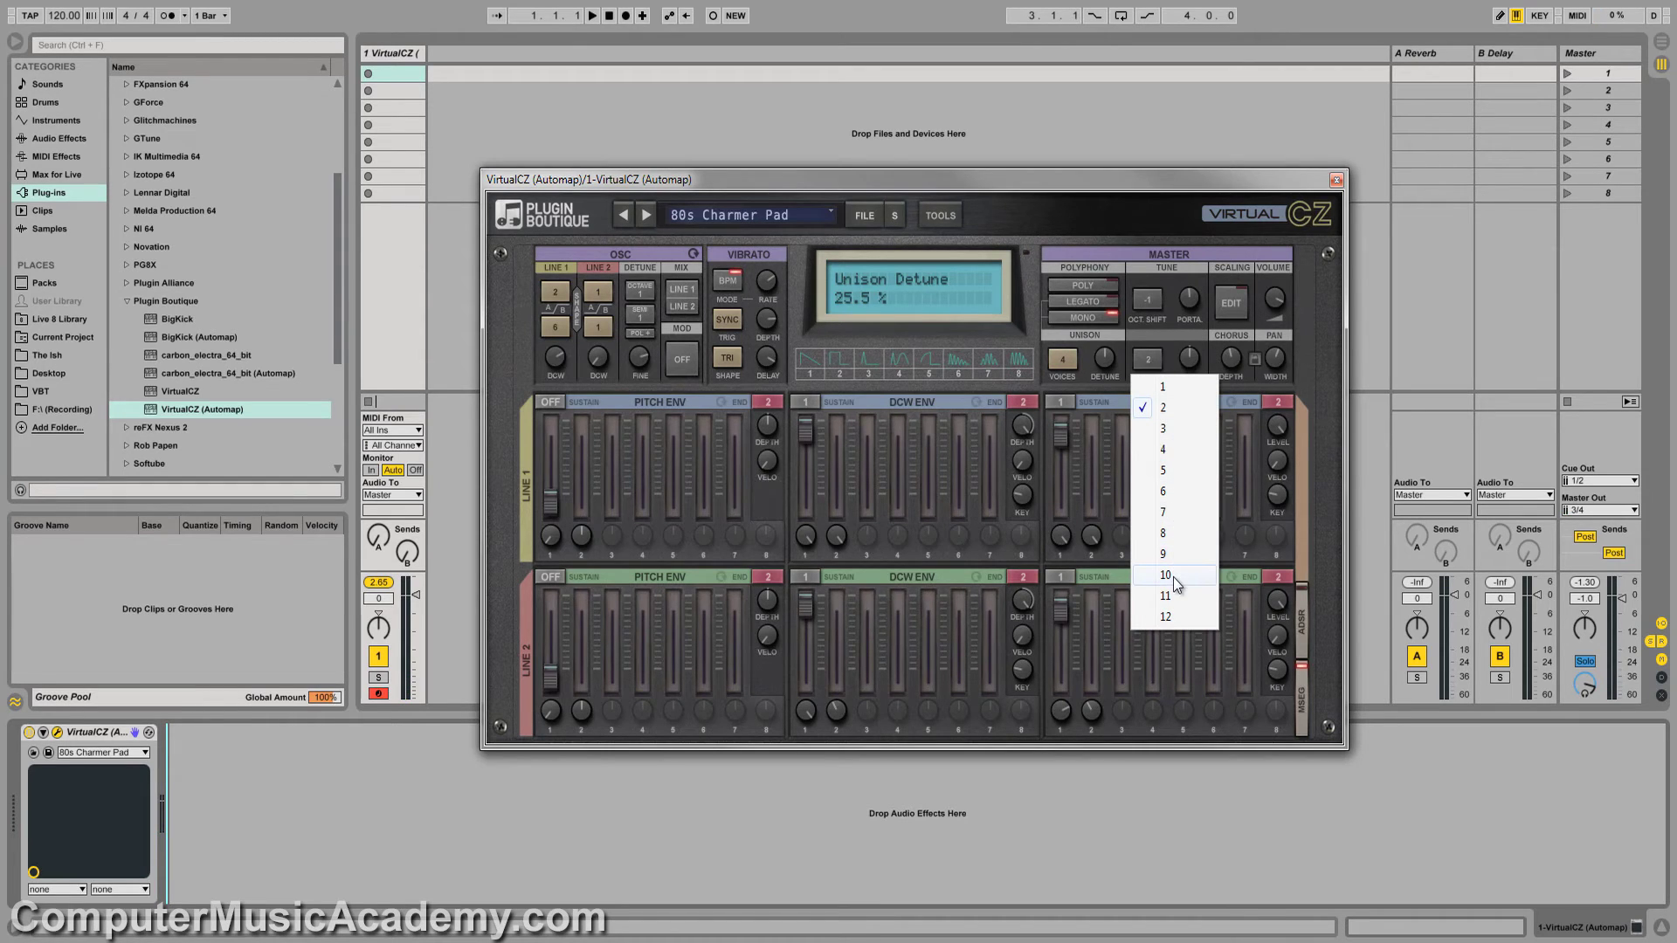
click(1177, 533)
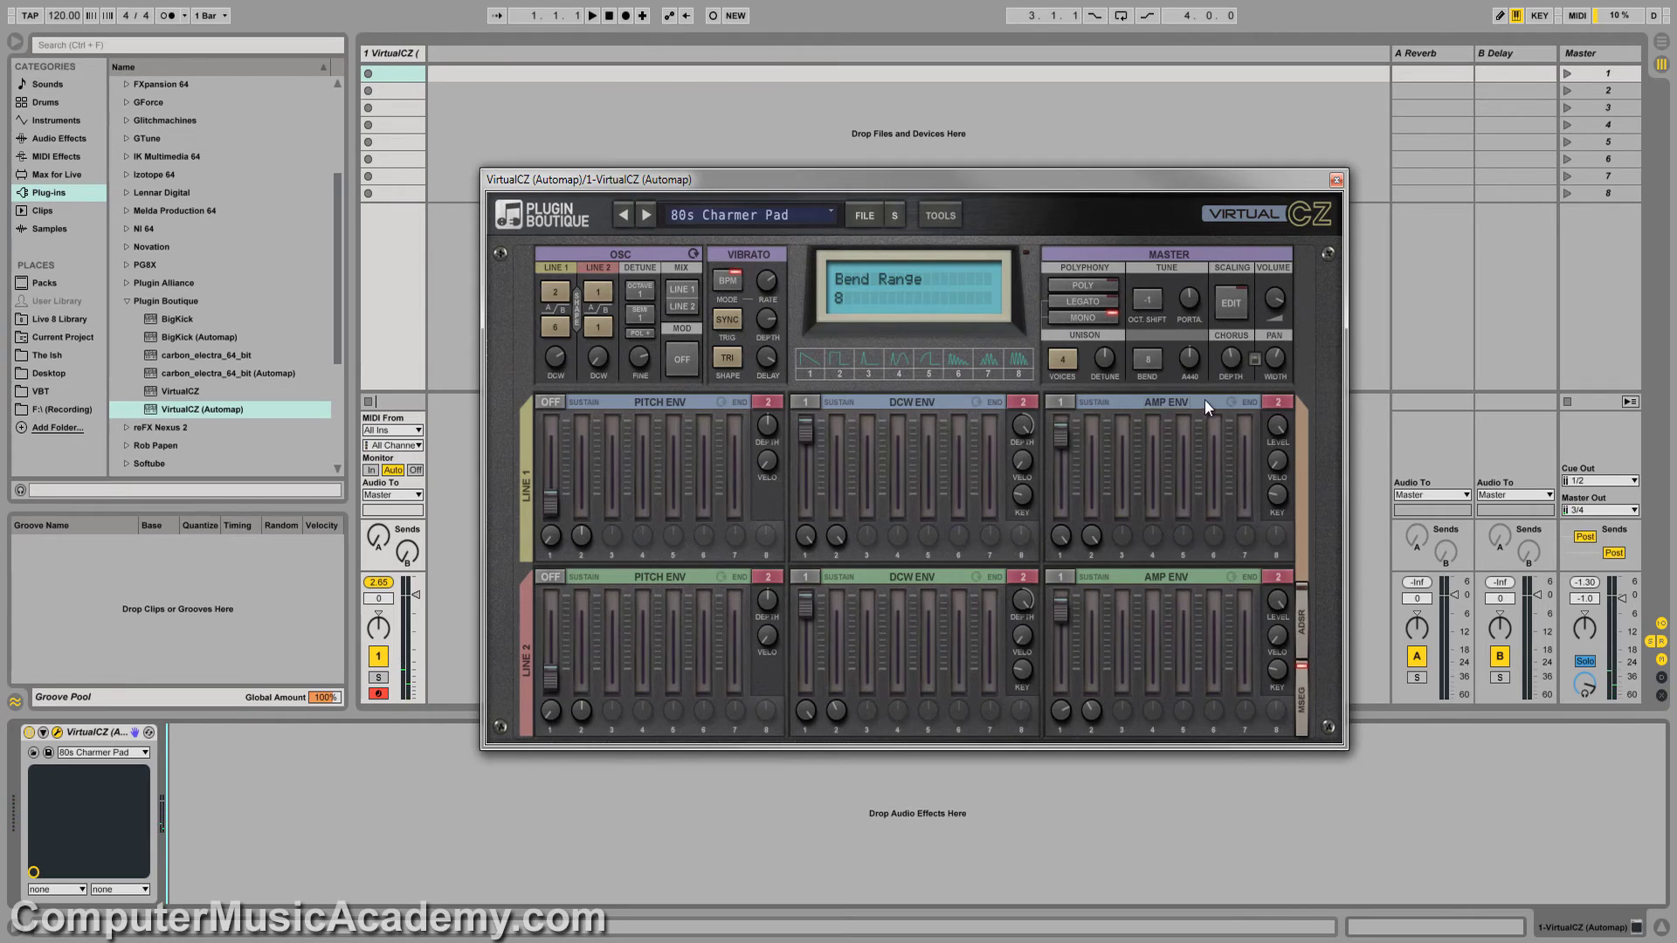
click(1233, 365)
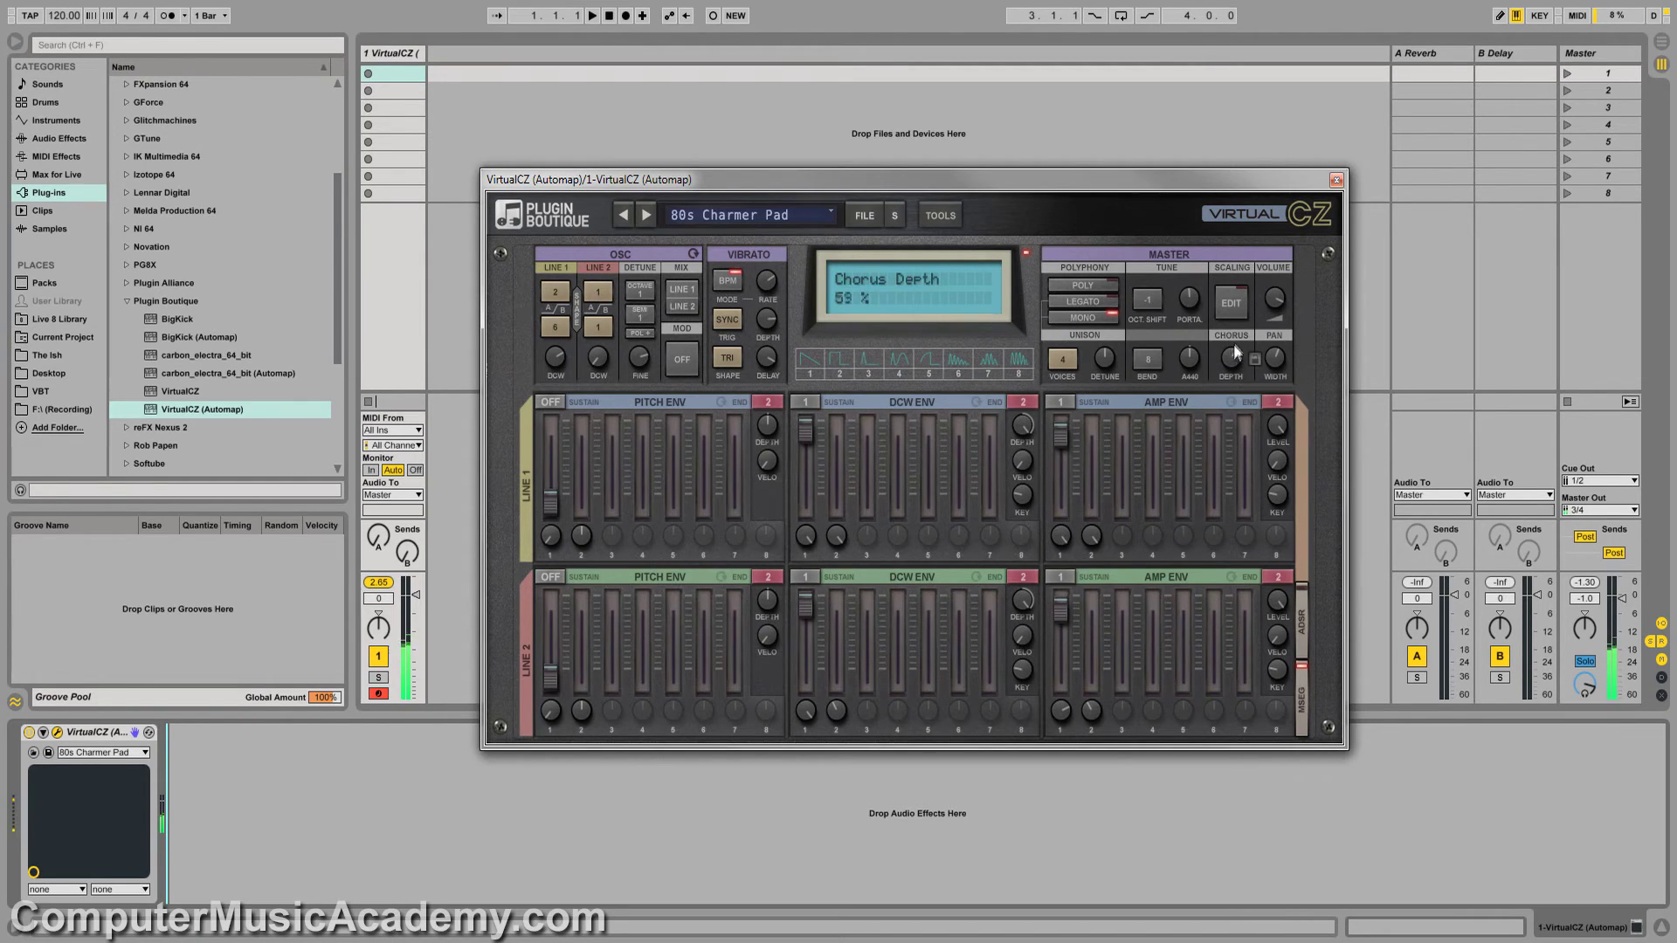
mouse_move(1230, 358)
mouse_down()
mouse_move(1217, 476)
mouse_move(1233, 364)
mouse_up()
- Switch the polyphony to Poly, and raise line 1's pitch envelope level 1 to 95 before lowering it to below the middle
click(1085, 280)
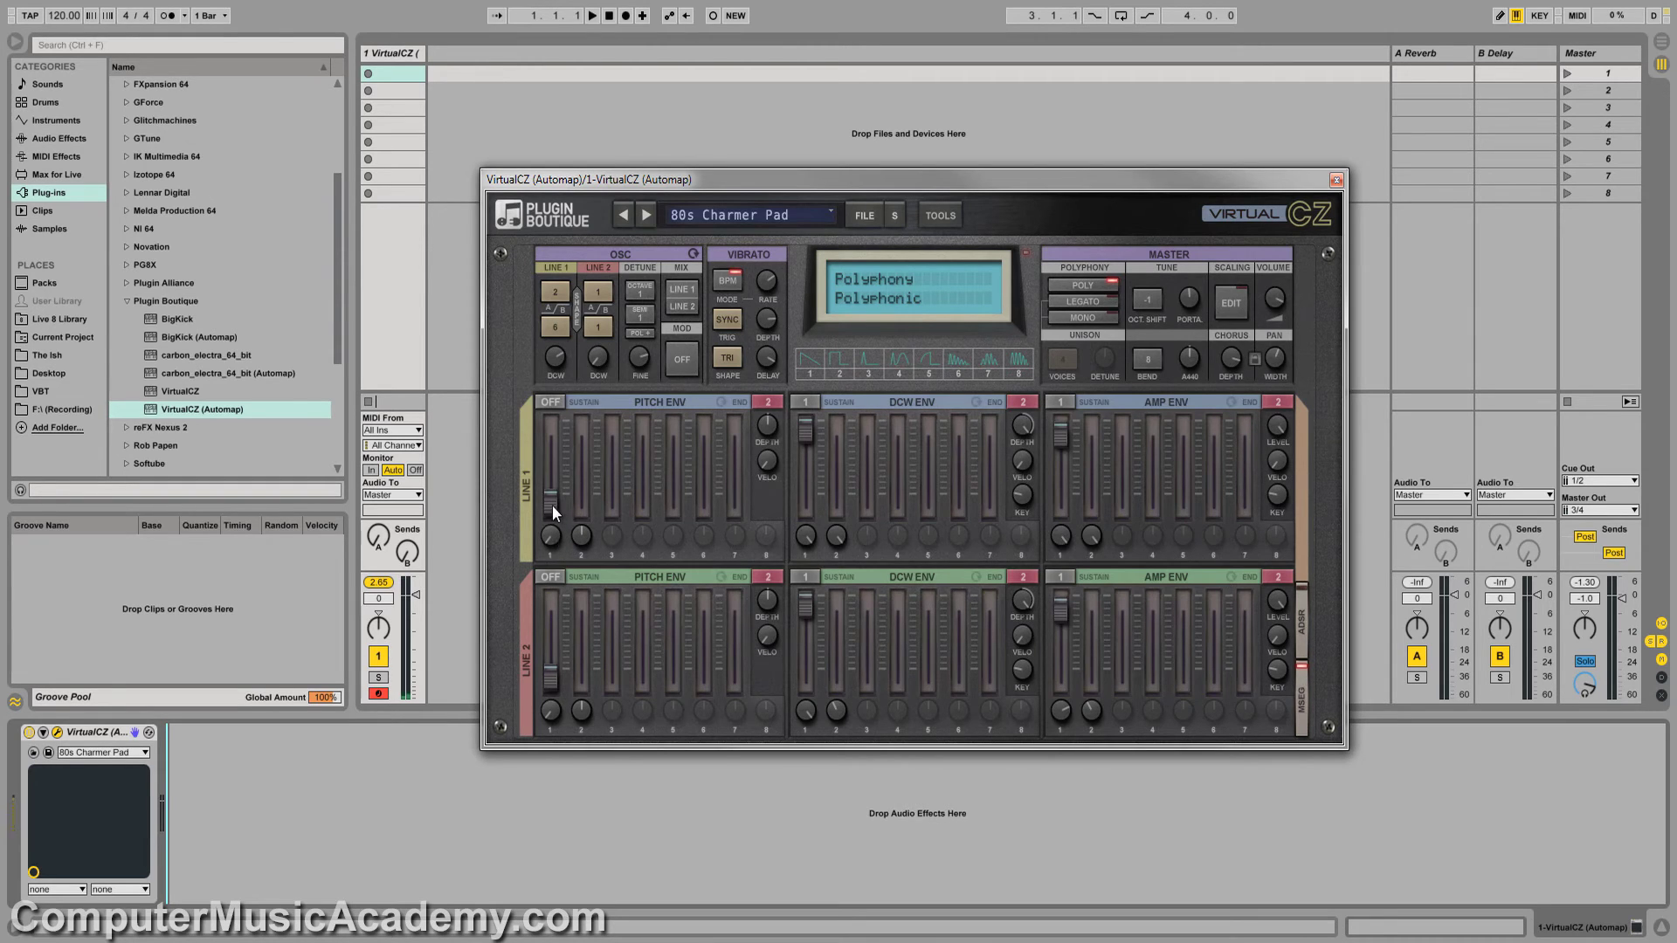
drag(552, 505, 553, 405)
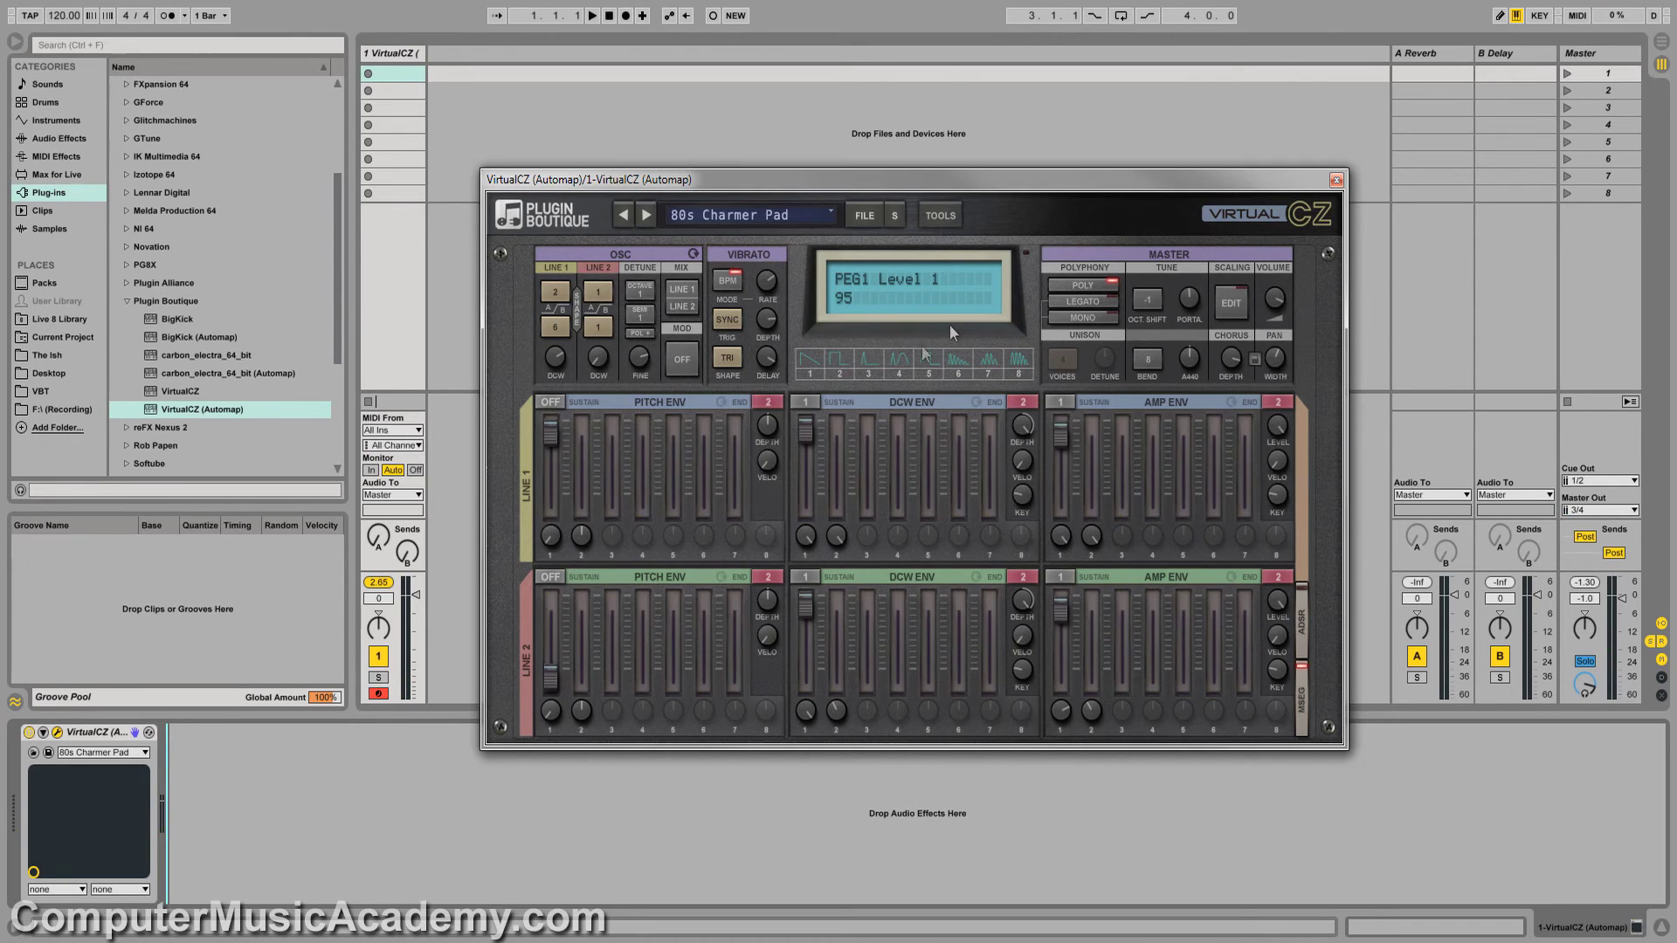
drag(553, 433, 563, 483)
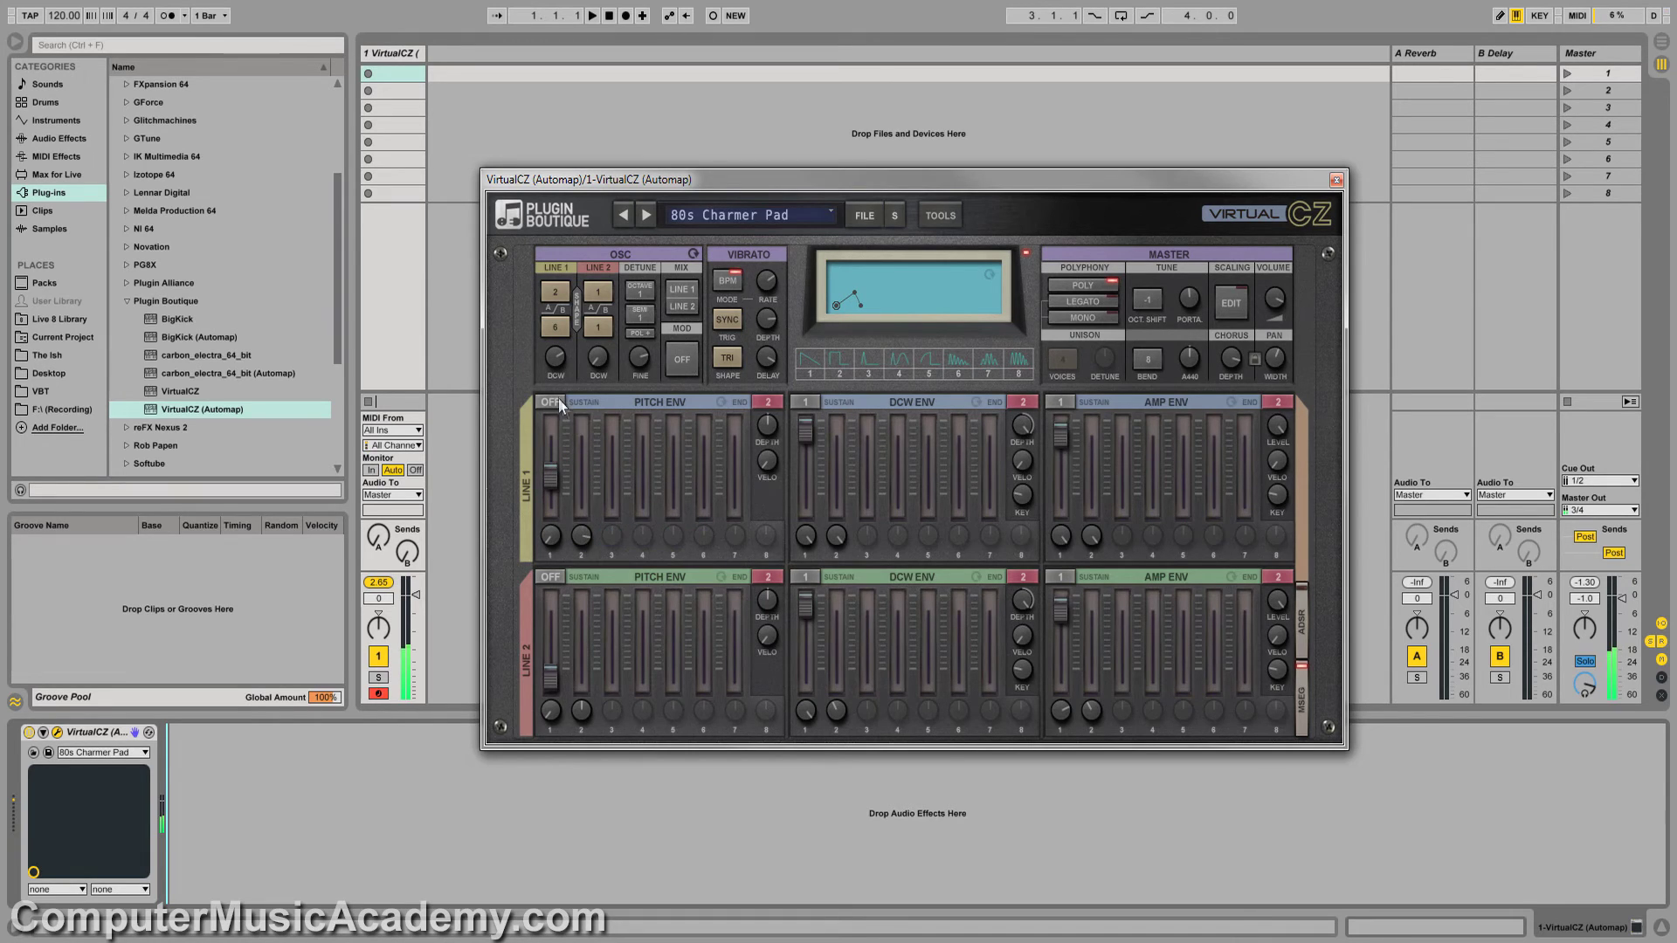
- Turn on line 1's pitch envelope sustain point, lower its stage 2 rate to 0 (235.64 s) and set the depth to -15.27 st
click(552, 402)
click(578, 486)
drag(583, 528, 585, 705)
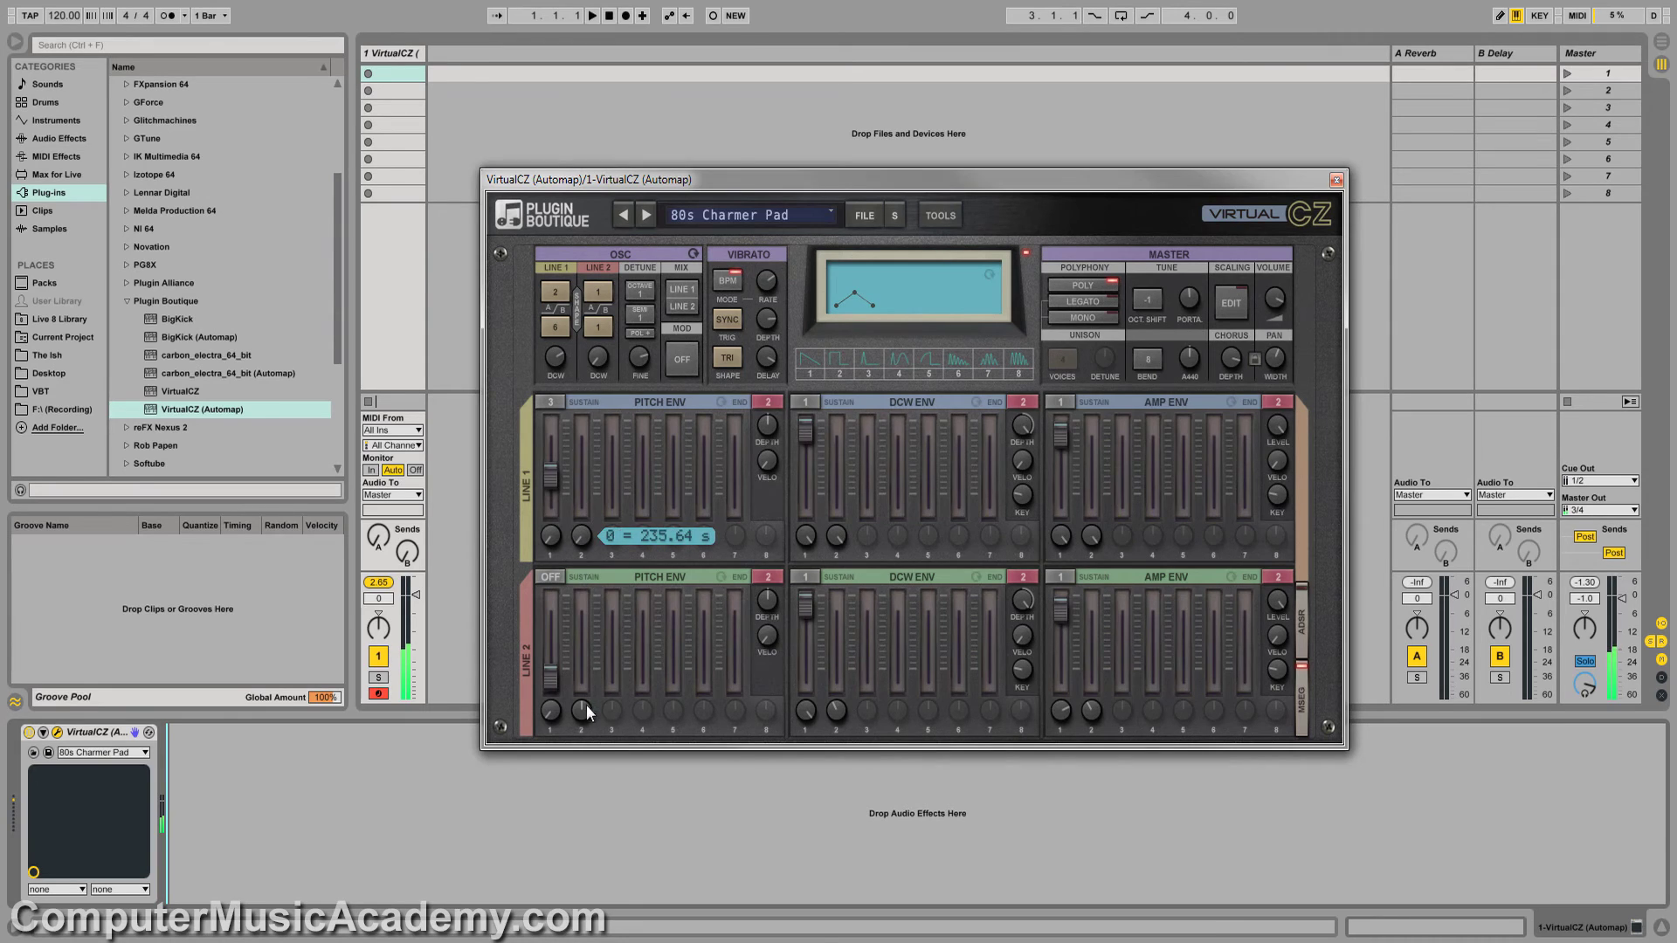
mouse_move(770, 438)
mouse_down()
mouse_move(784, 354)
mouse_move(767, 501)
mouse_move(769, 427)
mouse_up()
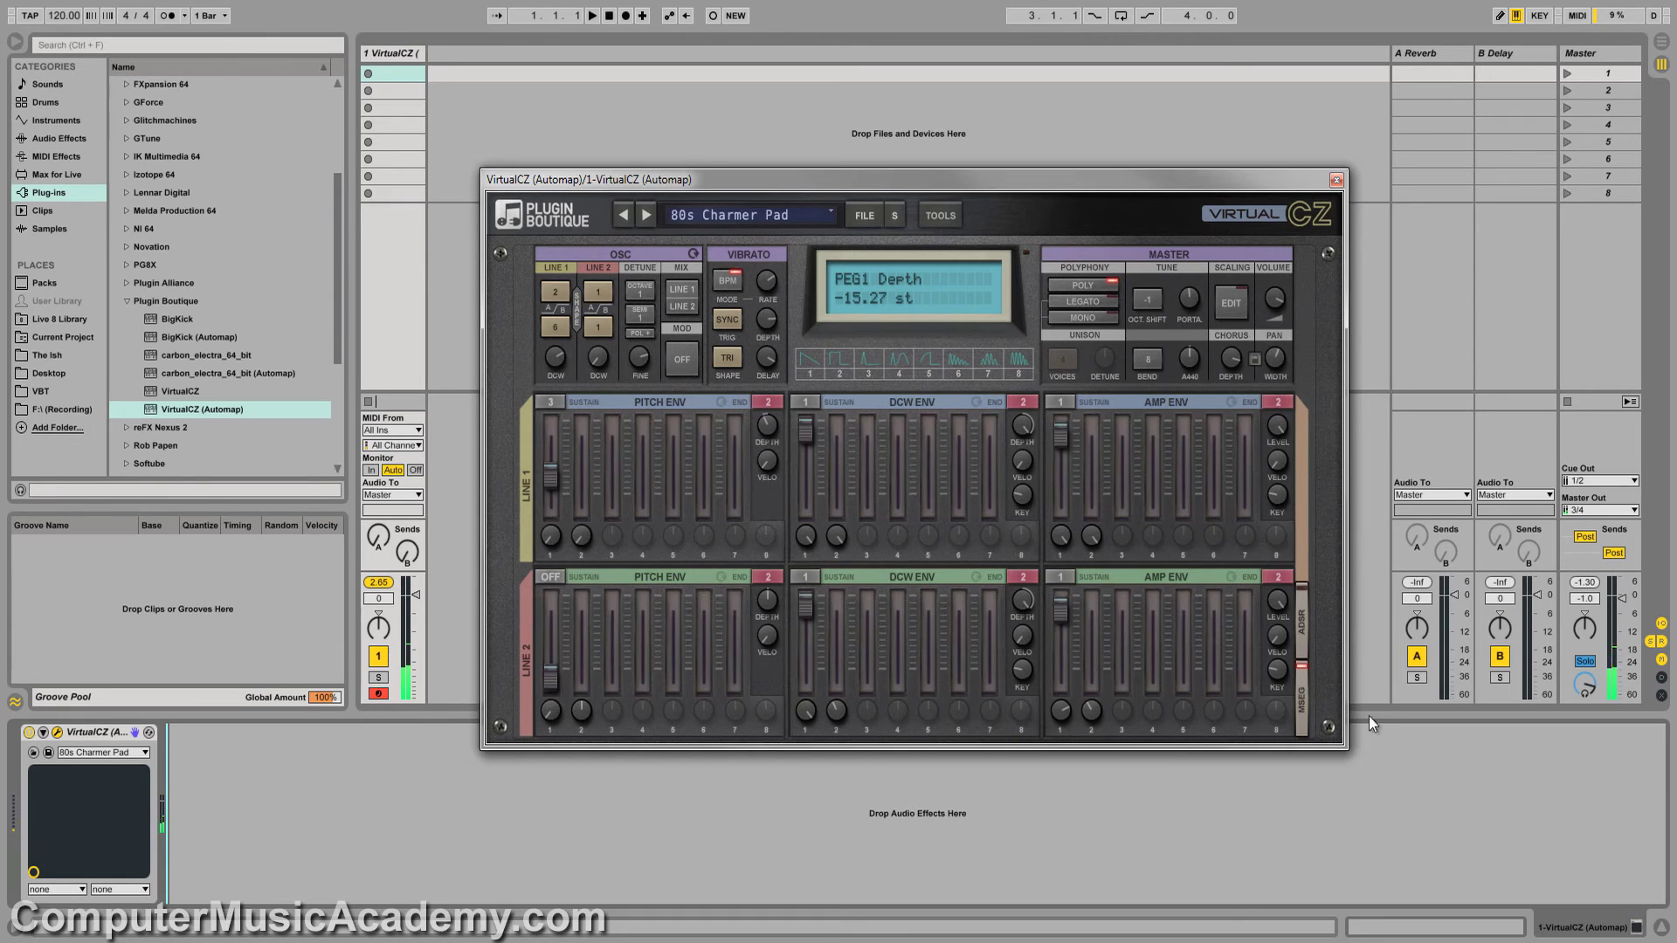
- In ADSR mode, raise line 1's pitch envelope attack, decay and release and set its depth to 63.64 st, and return to MSEG mode
click(1303, 623)
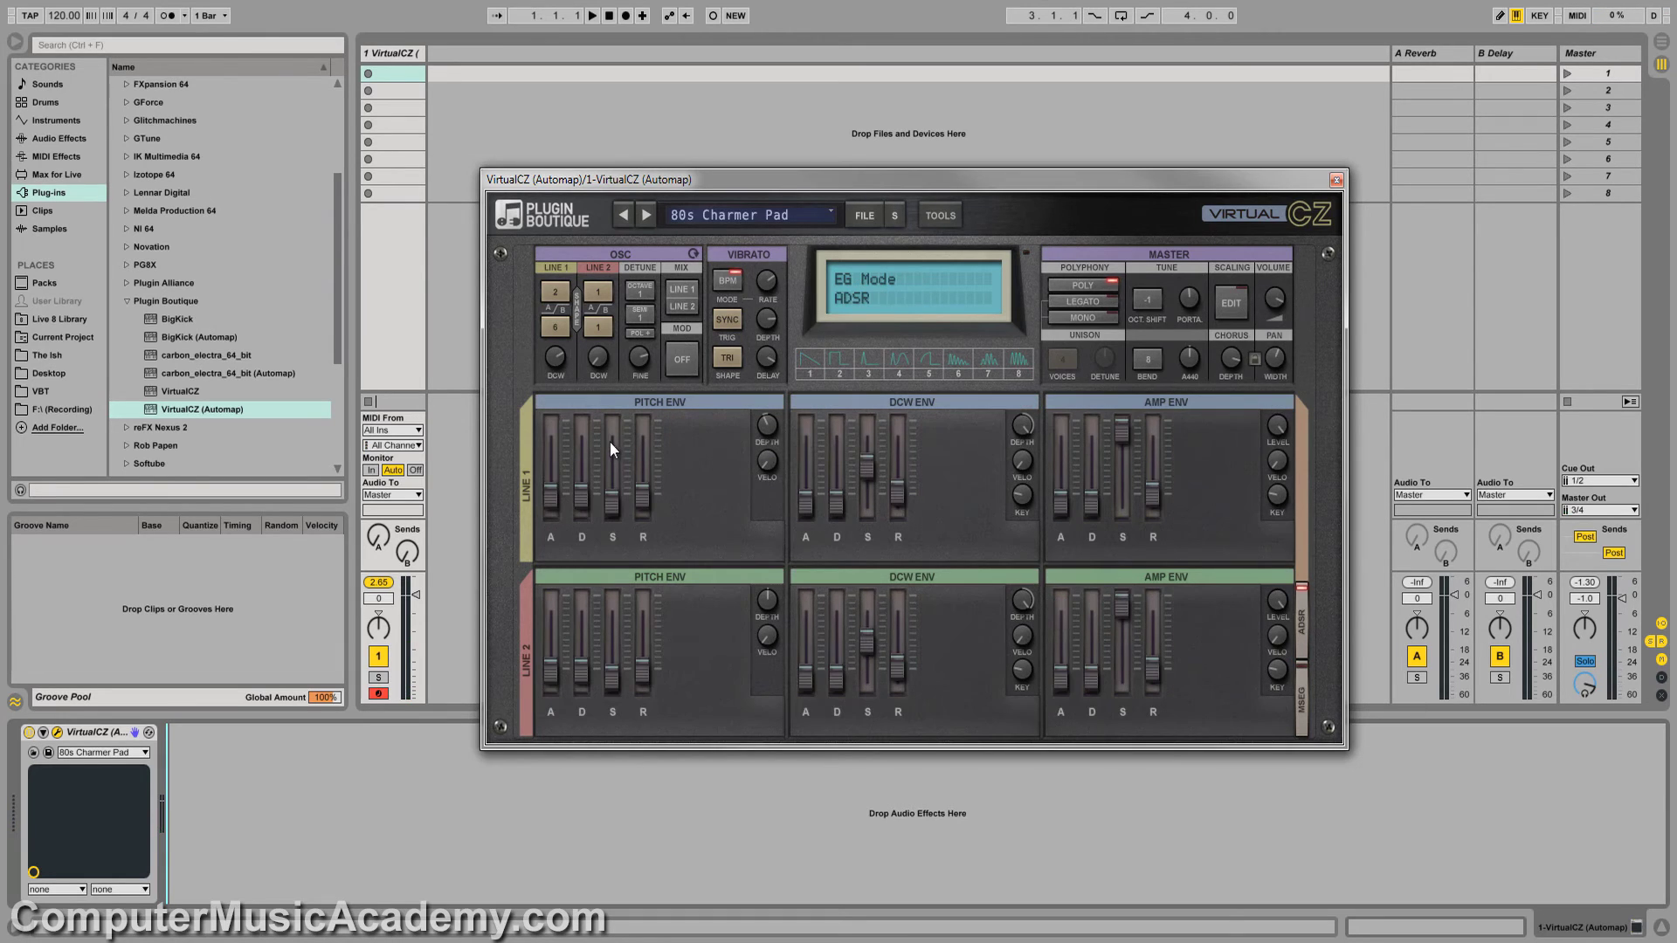
drag(559, 500, 651, 440)
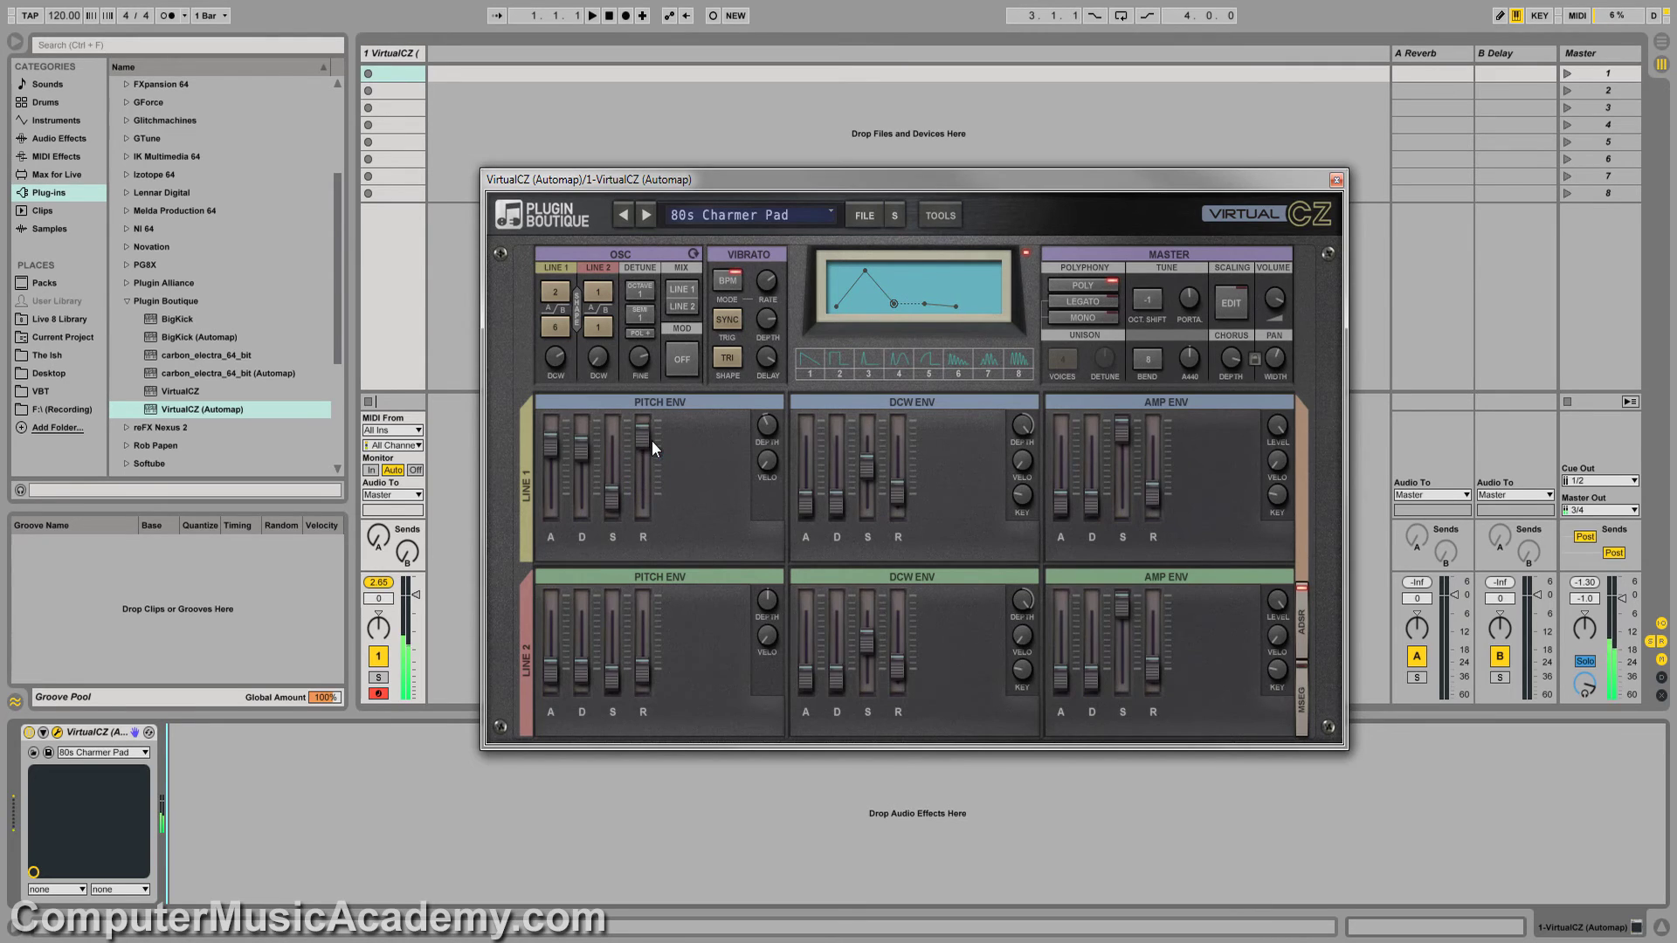
click(767, 461)
drag(765, 431, 778, 366)
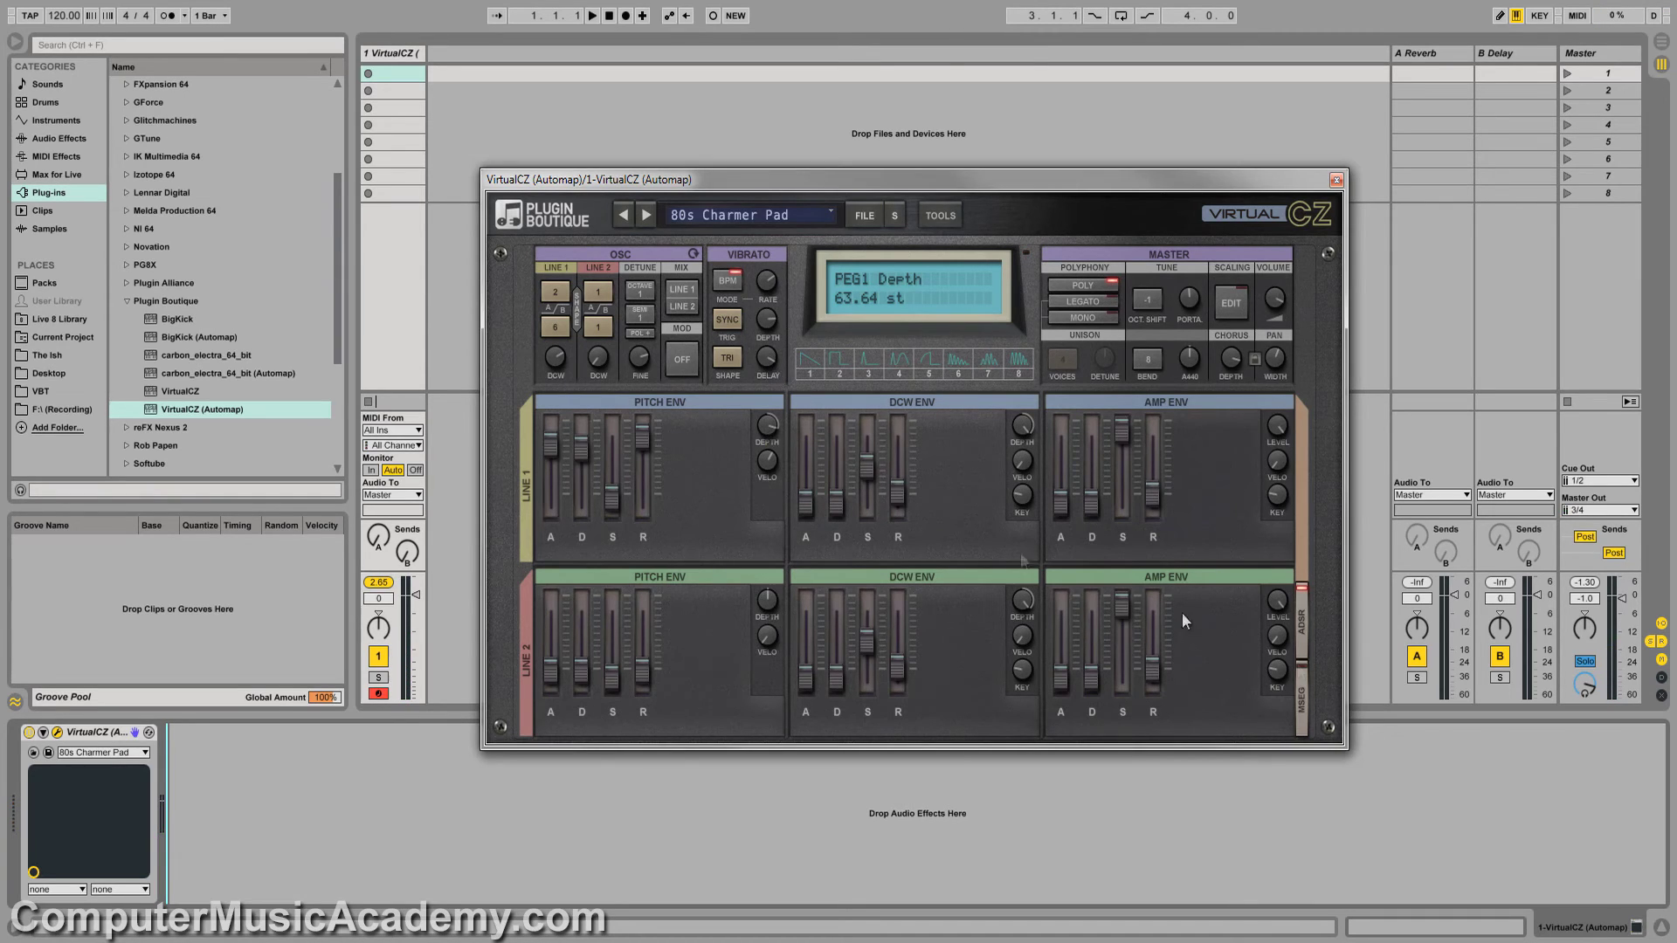
click(1301, 693)
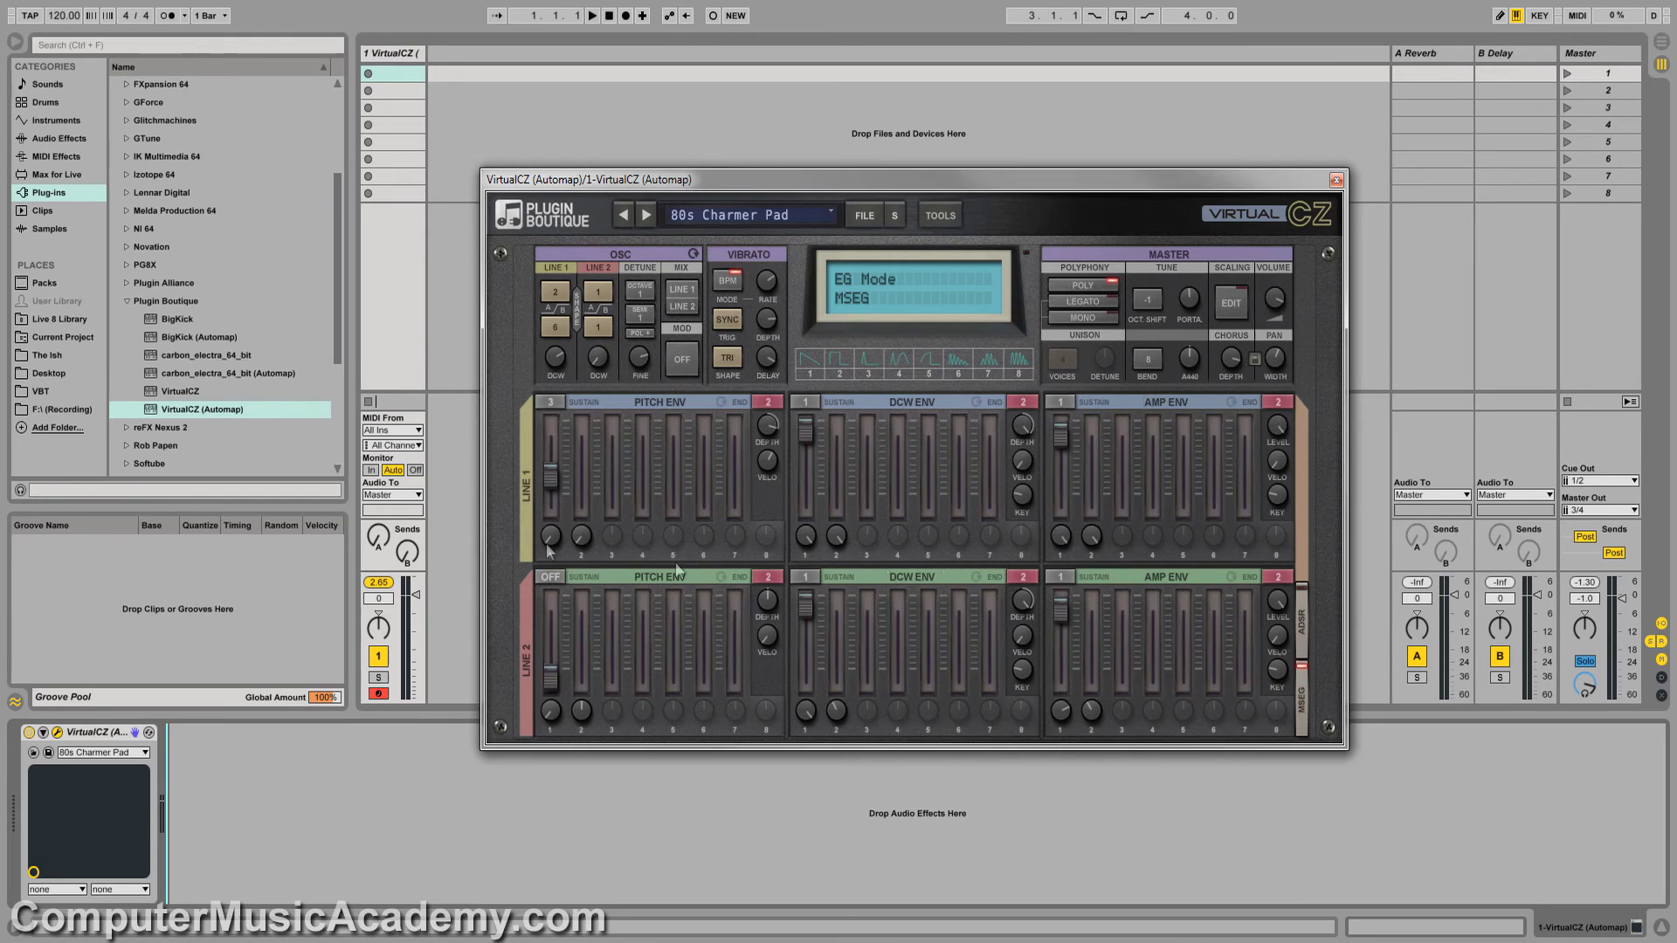
- Randomise all oscillator settings four times in a row
right_click(615, 253)
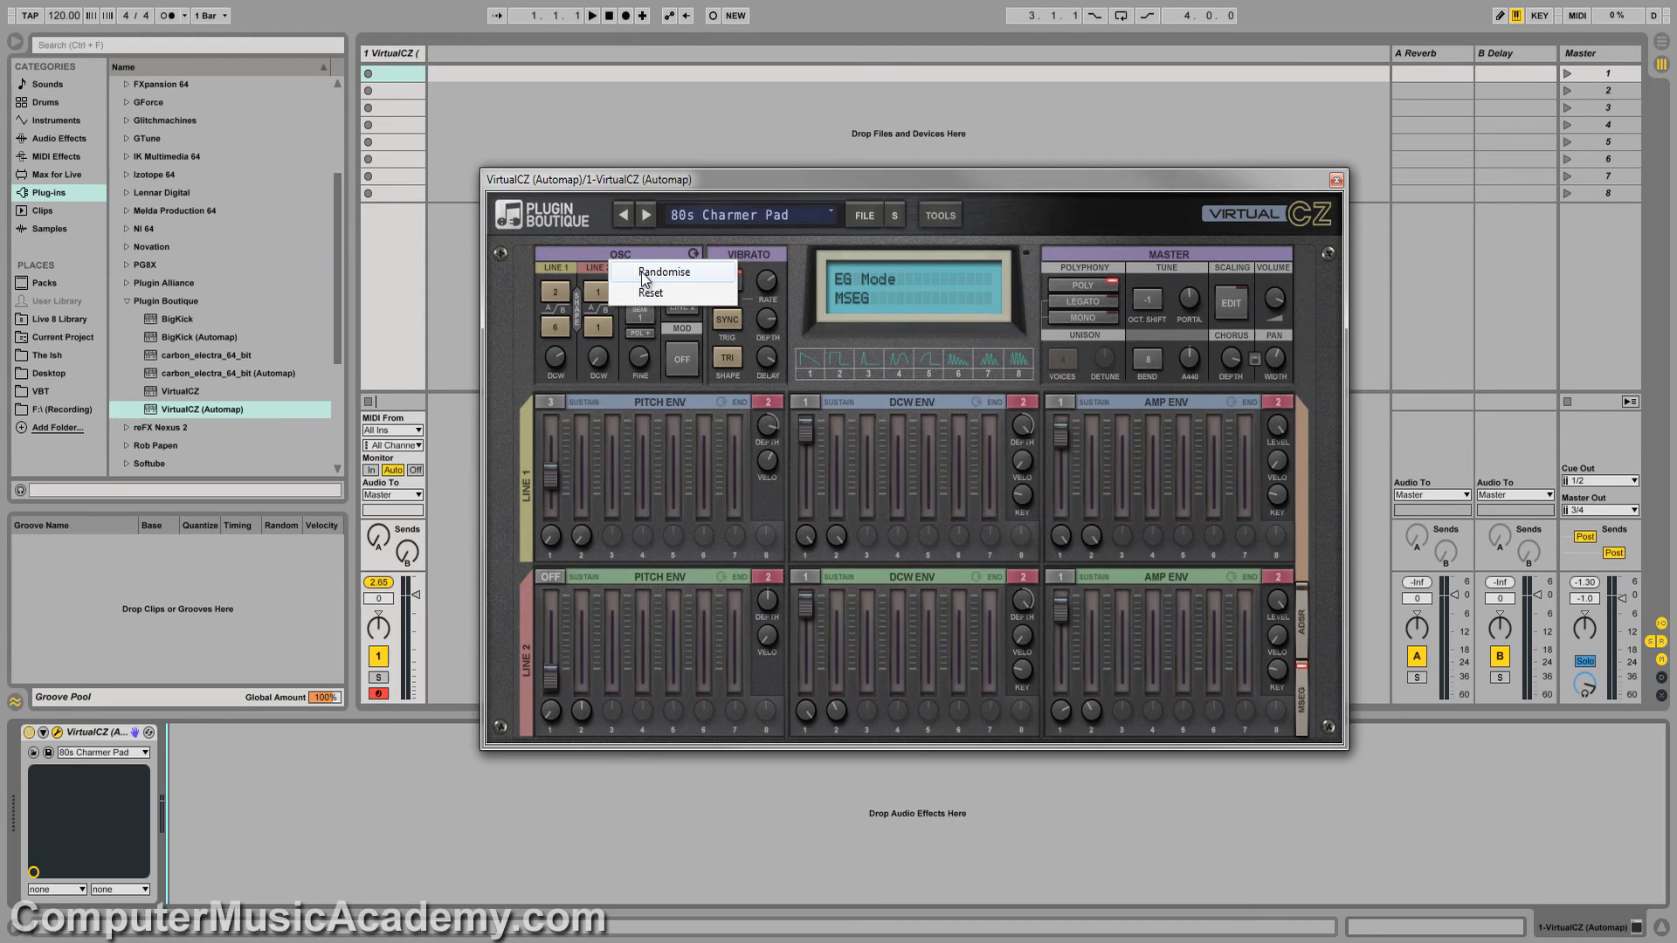
click(641, 271)
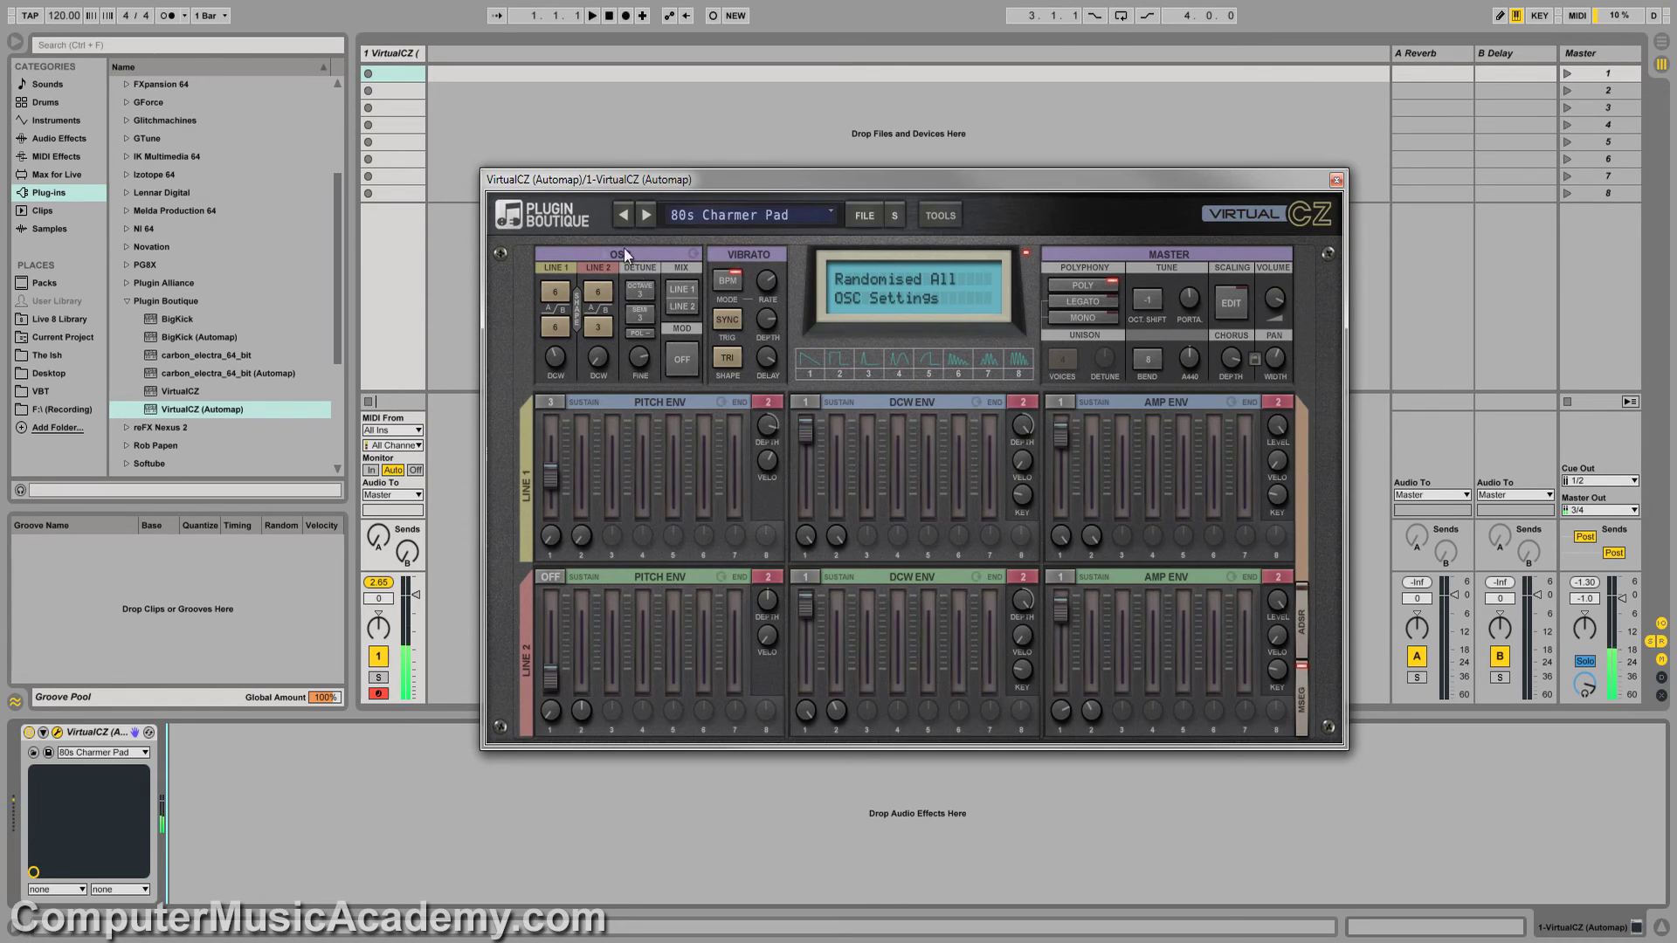
right_click(627, 254)
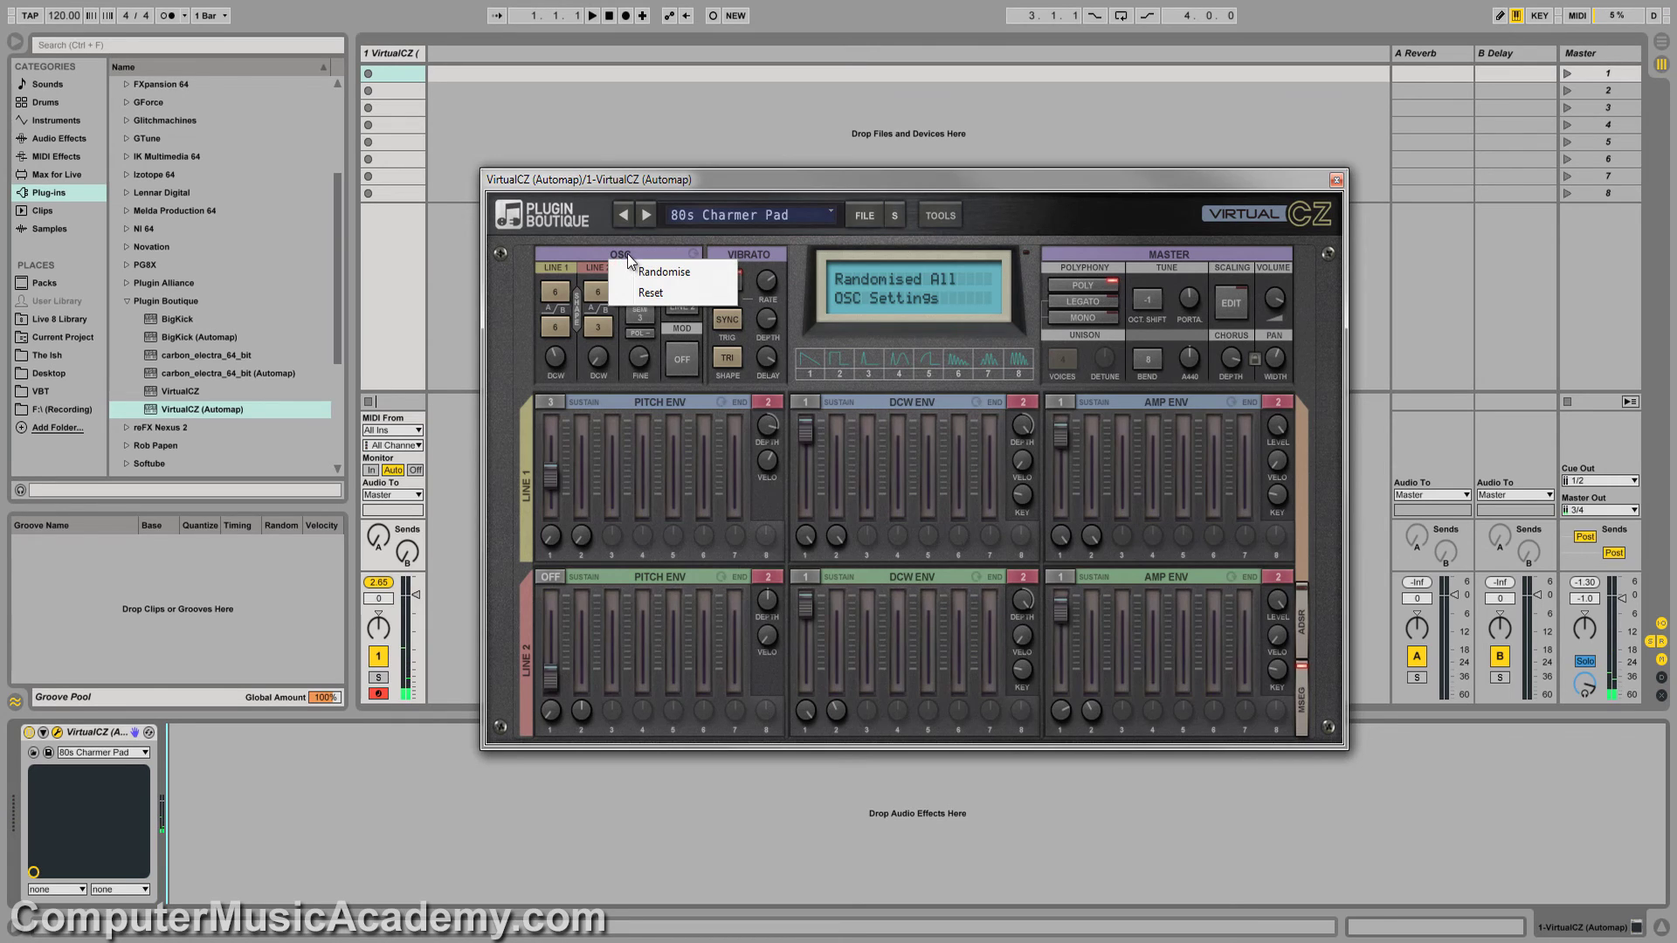
click(636, 273)
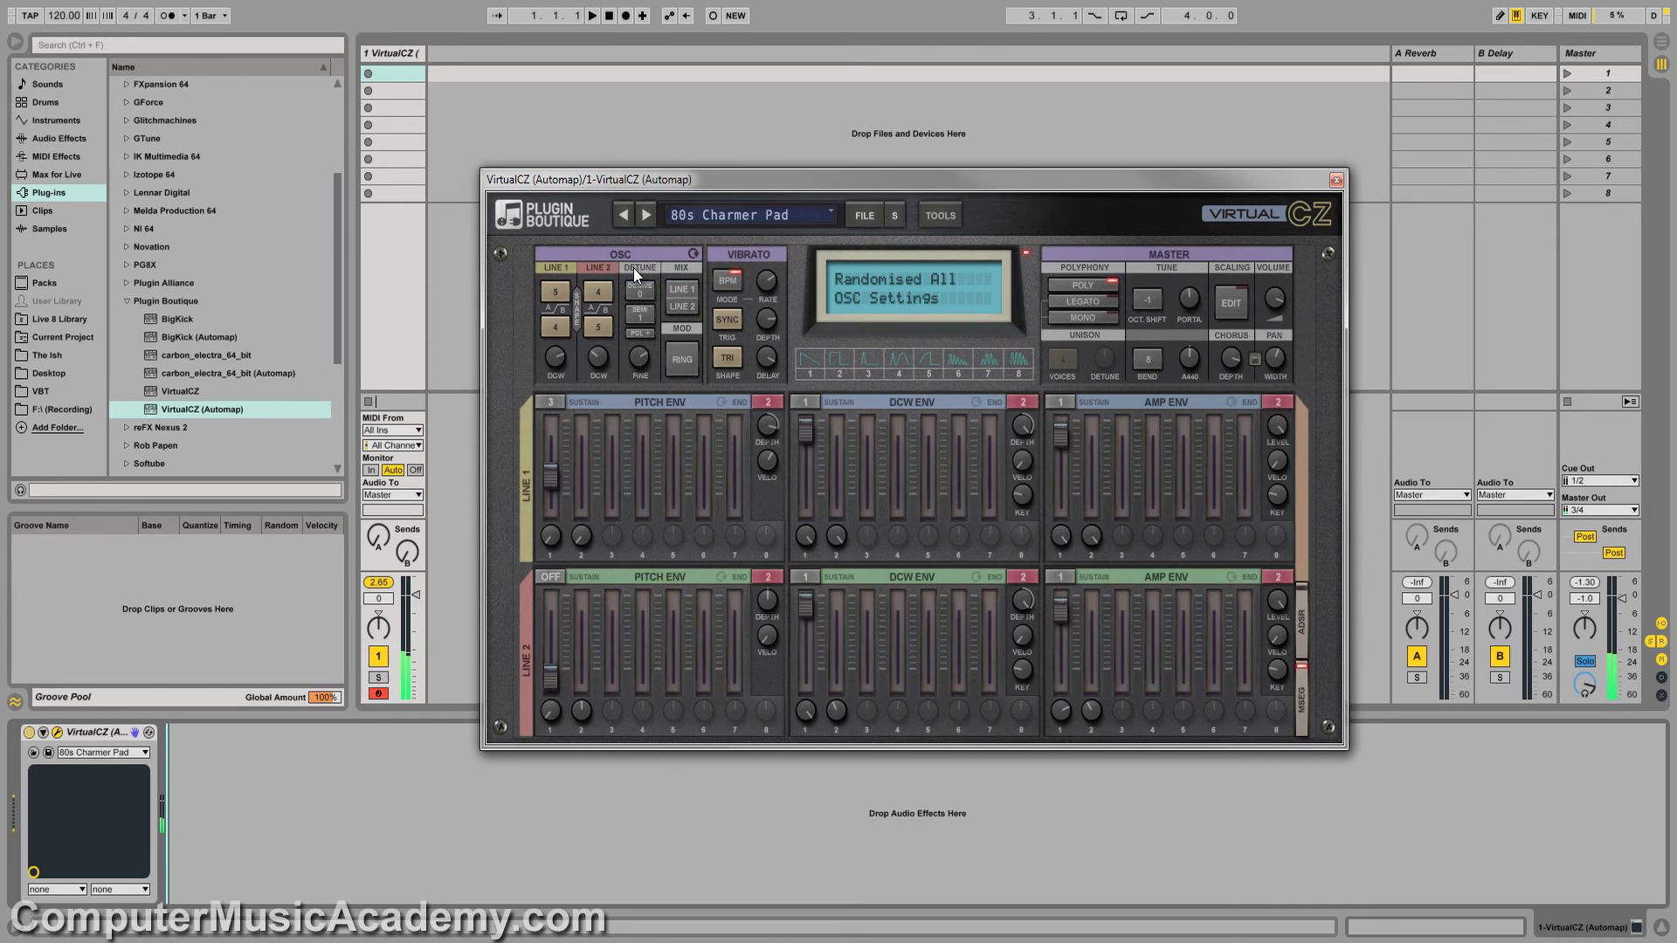
right_click(632, 252)
click(646, 271)
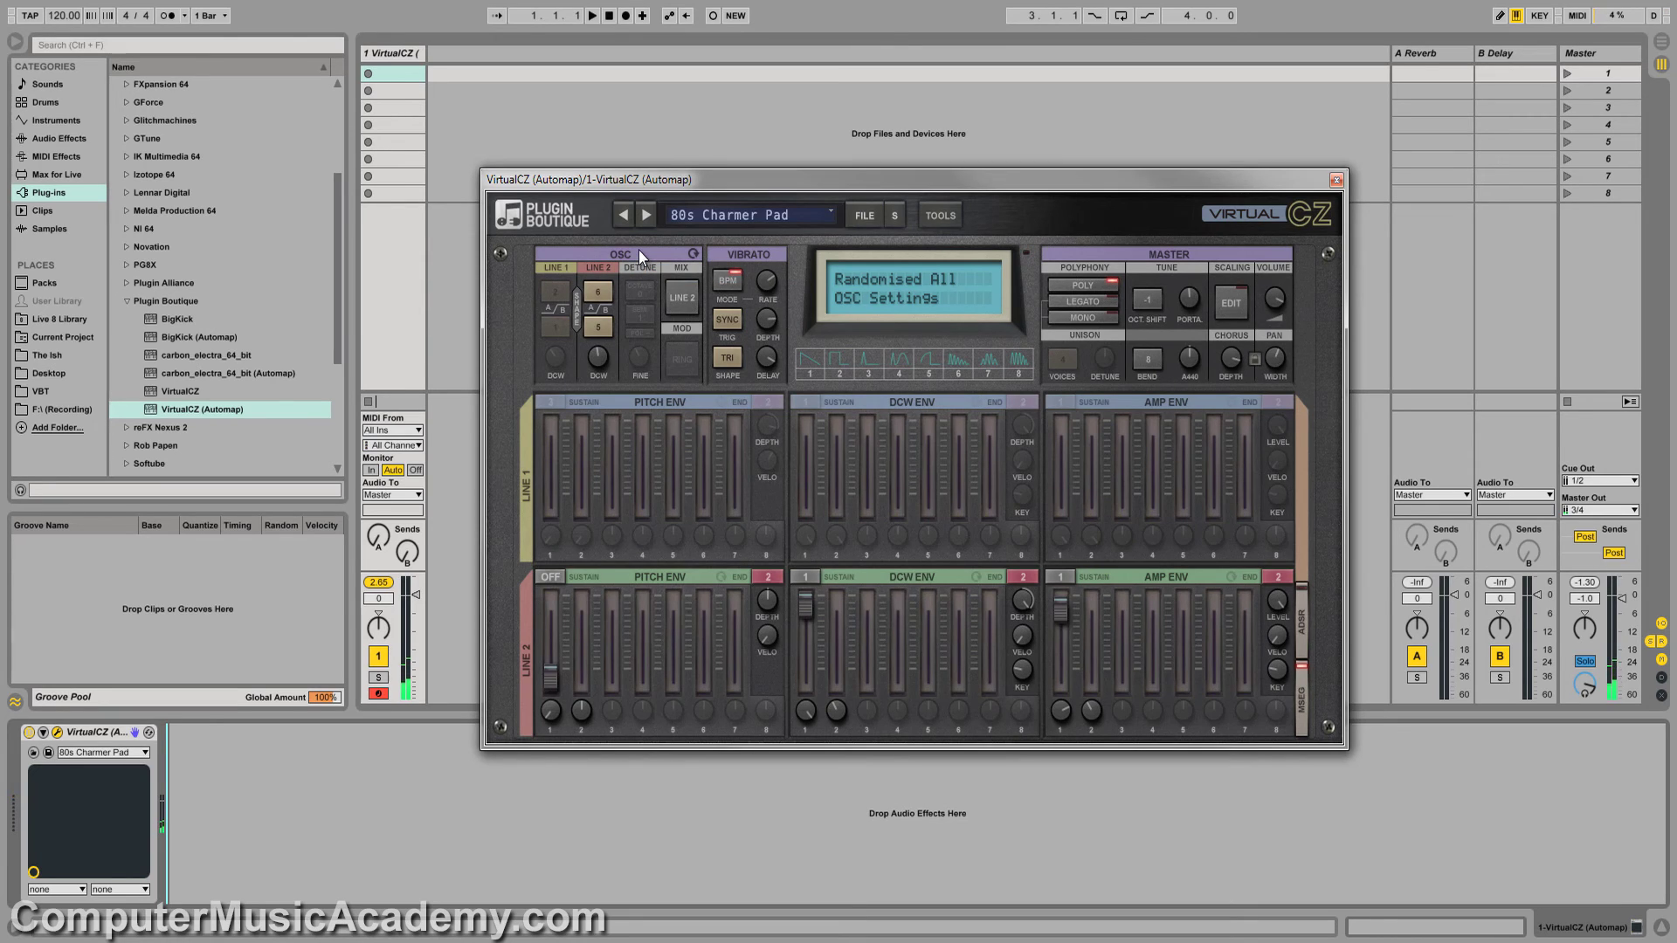
right_click(630, 253)
click(634, 272)
- Randomise all vibrato settings three times in a row
right_click(755, 255)
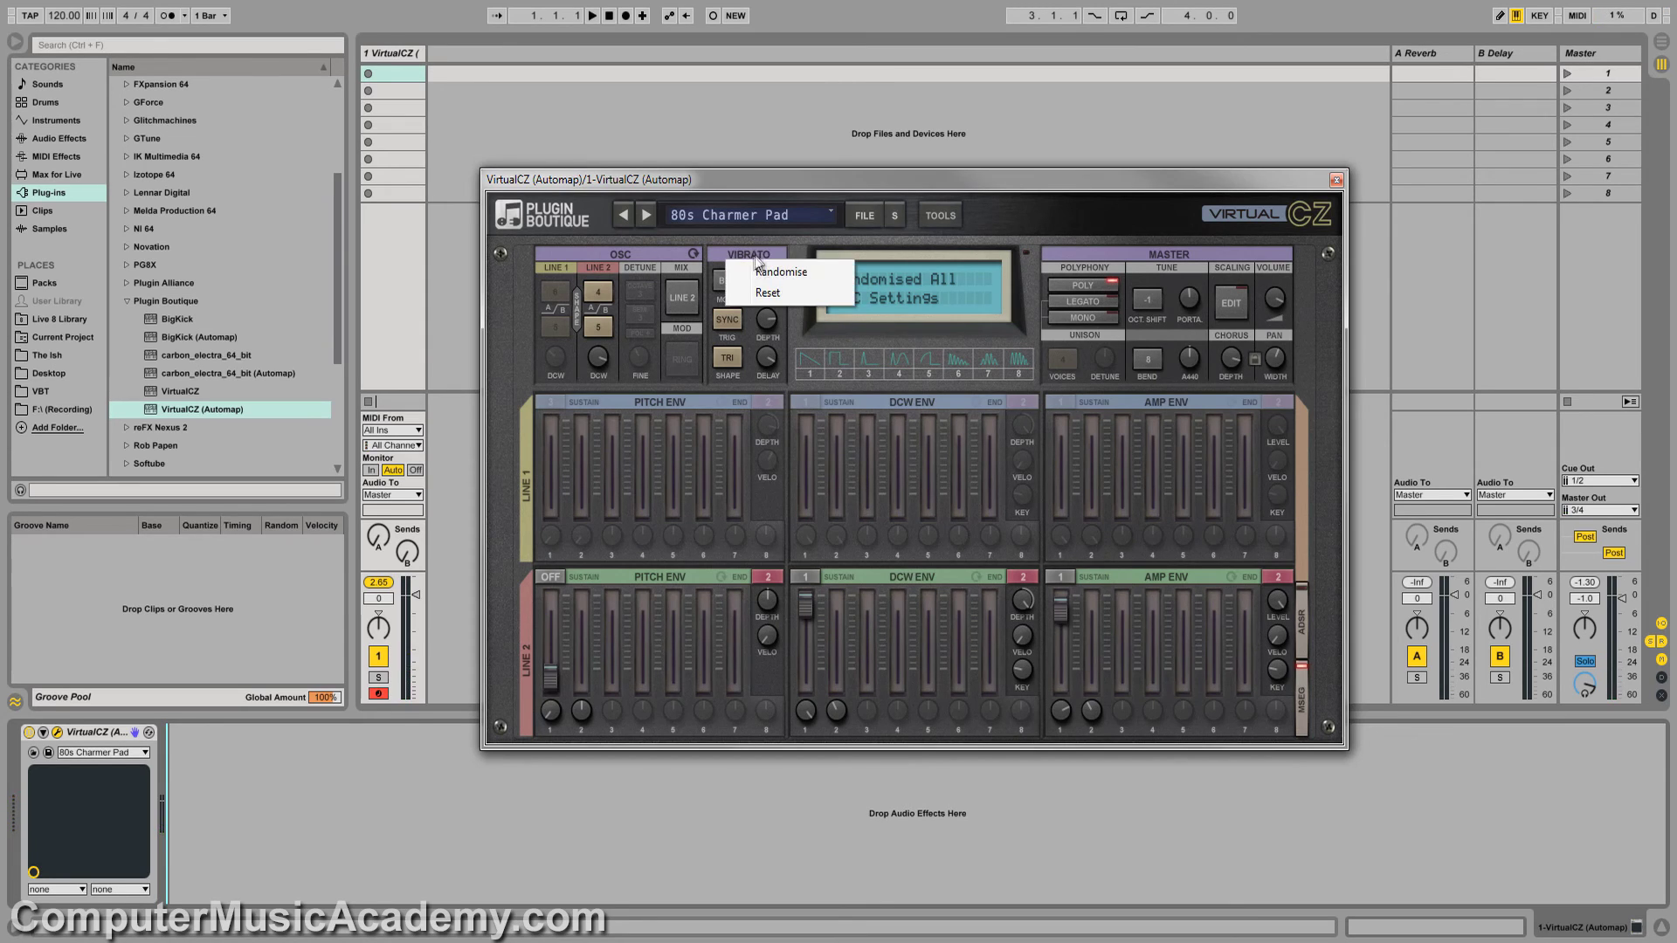
click(762, 271)
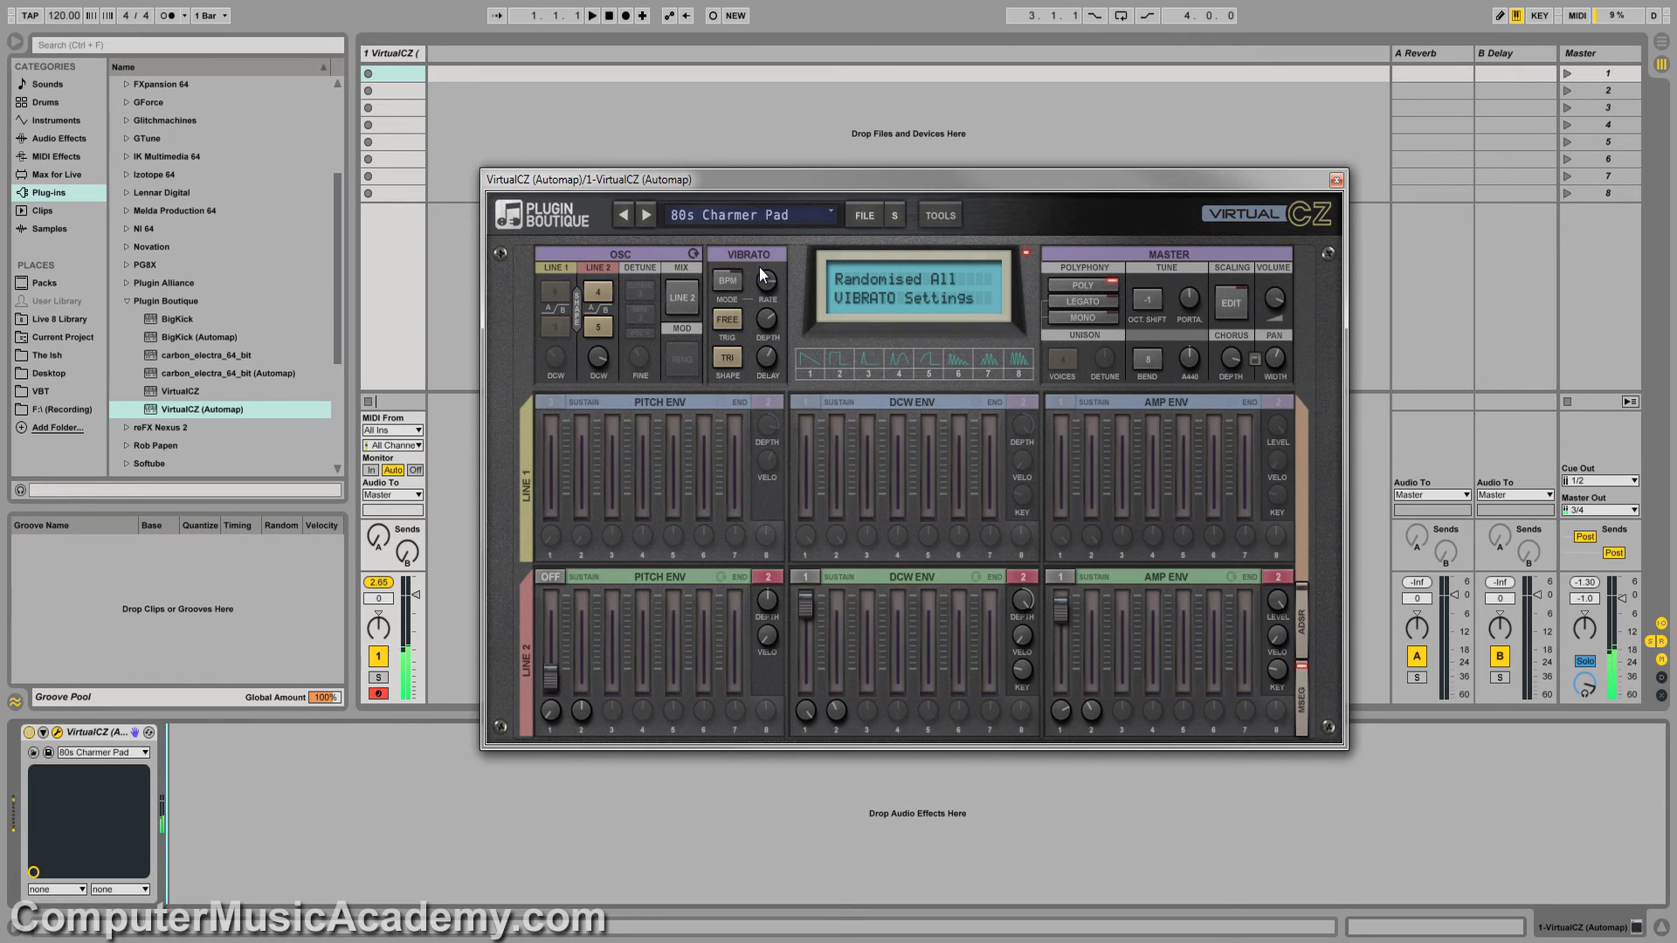
right_click(749, 250)
click(757, 269)
right_click(755, 250)
click(763, 275)
- Step forward through the presets, past Alarm and Arpeggiate Me, and load AT Trumpets
click(647, 219)
click(644, 217)
click(642, 218)
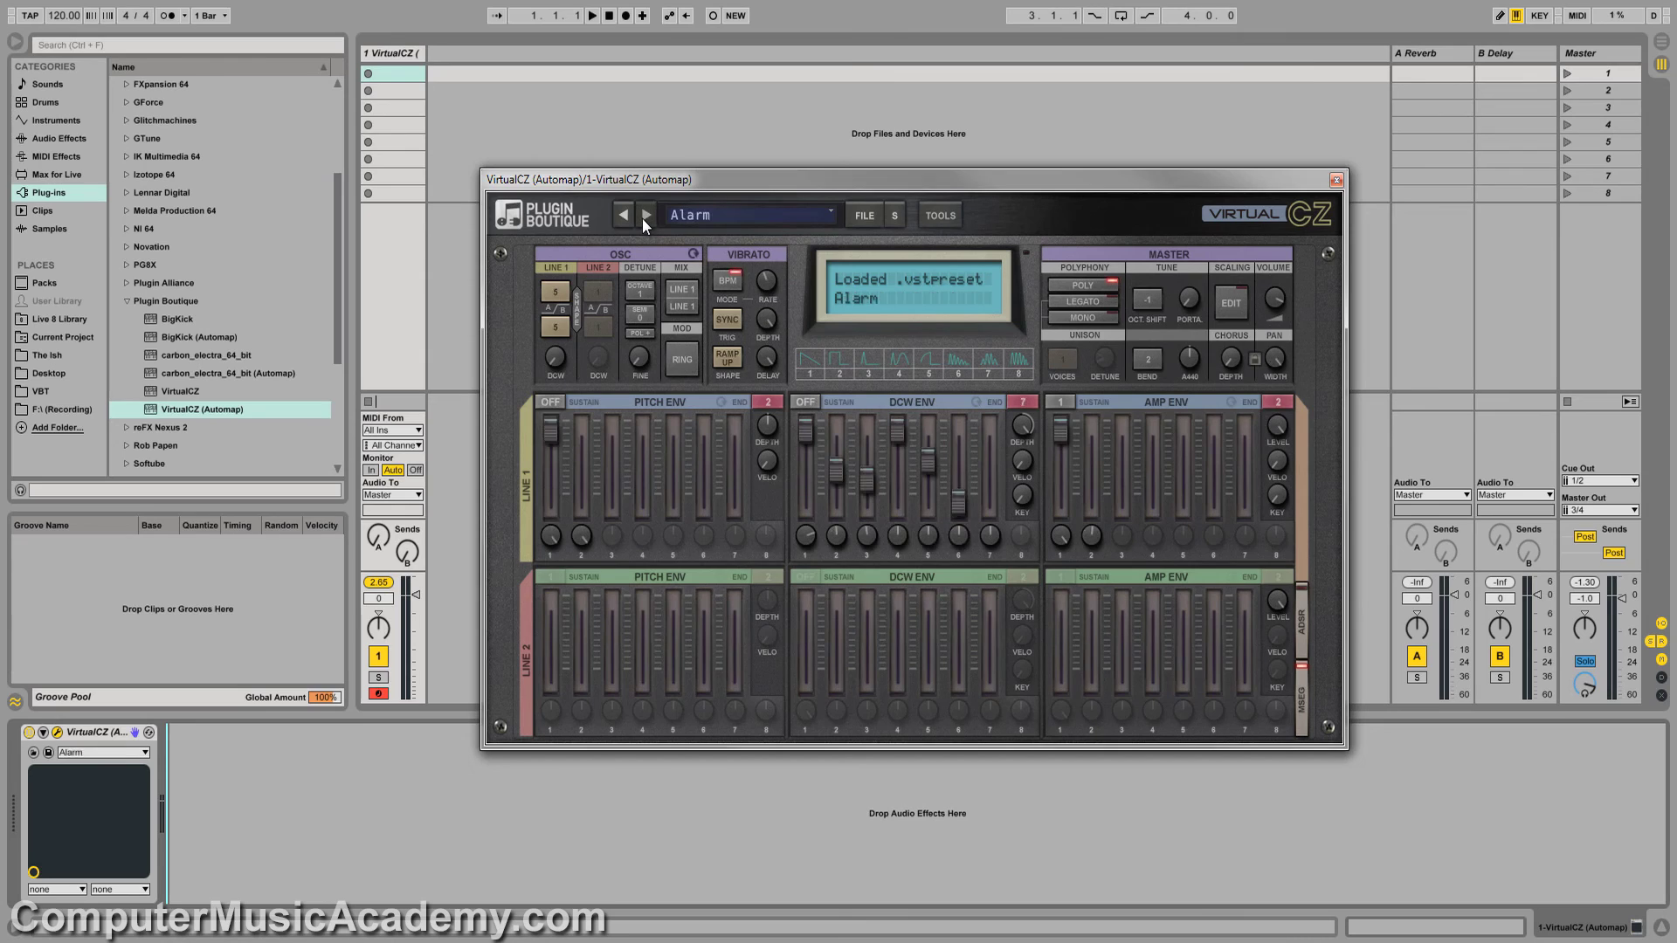
click(645, 218)
click(644, 219)
click(644, 219)
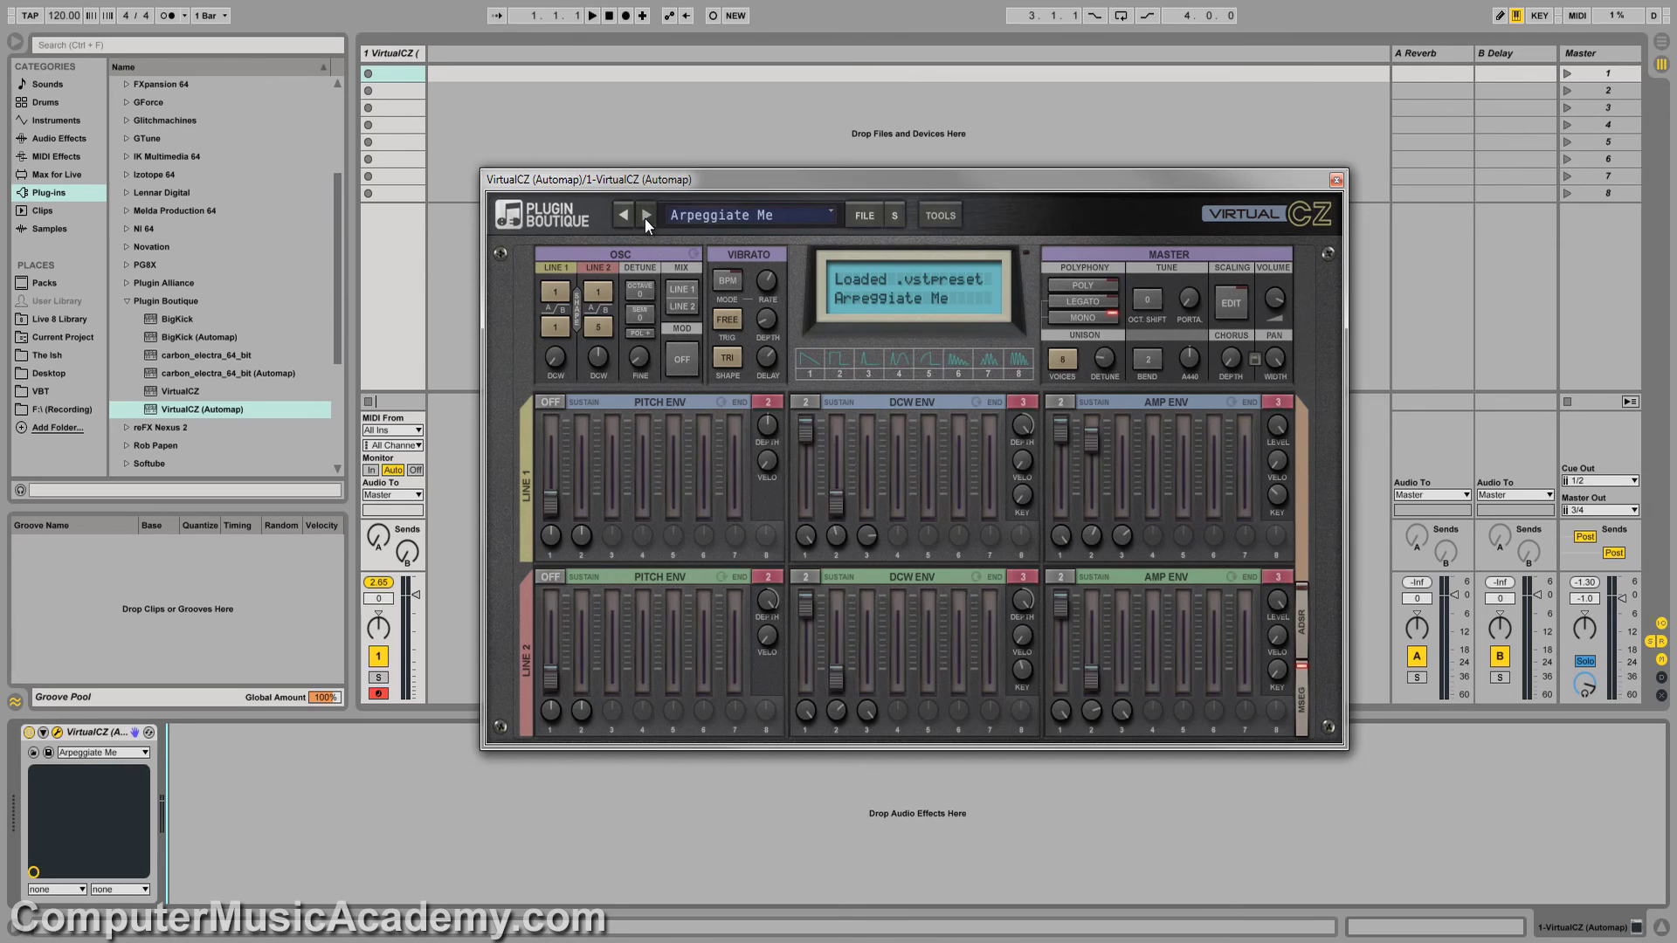
click(644, 219)
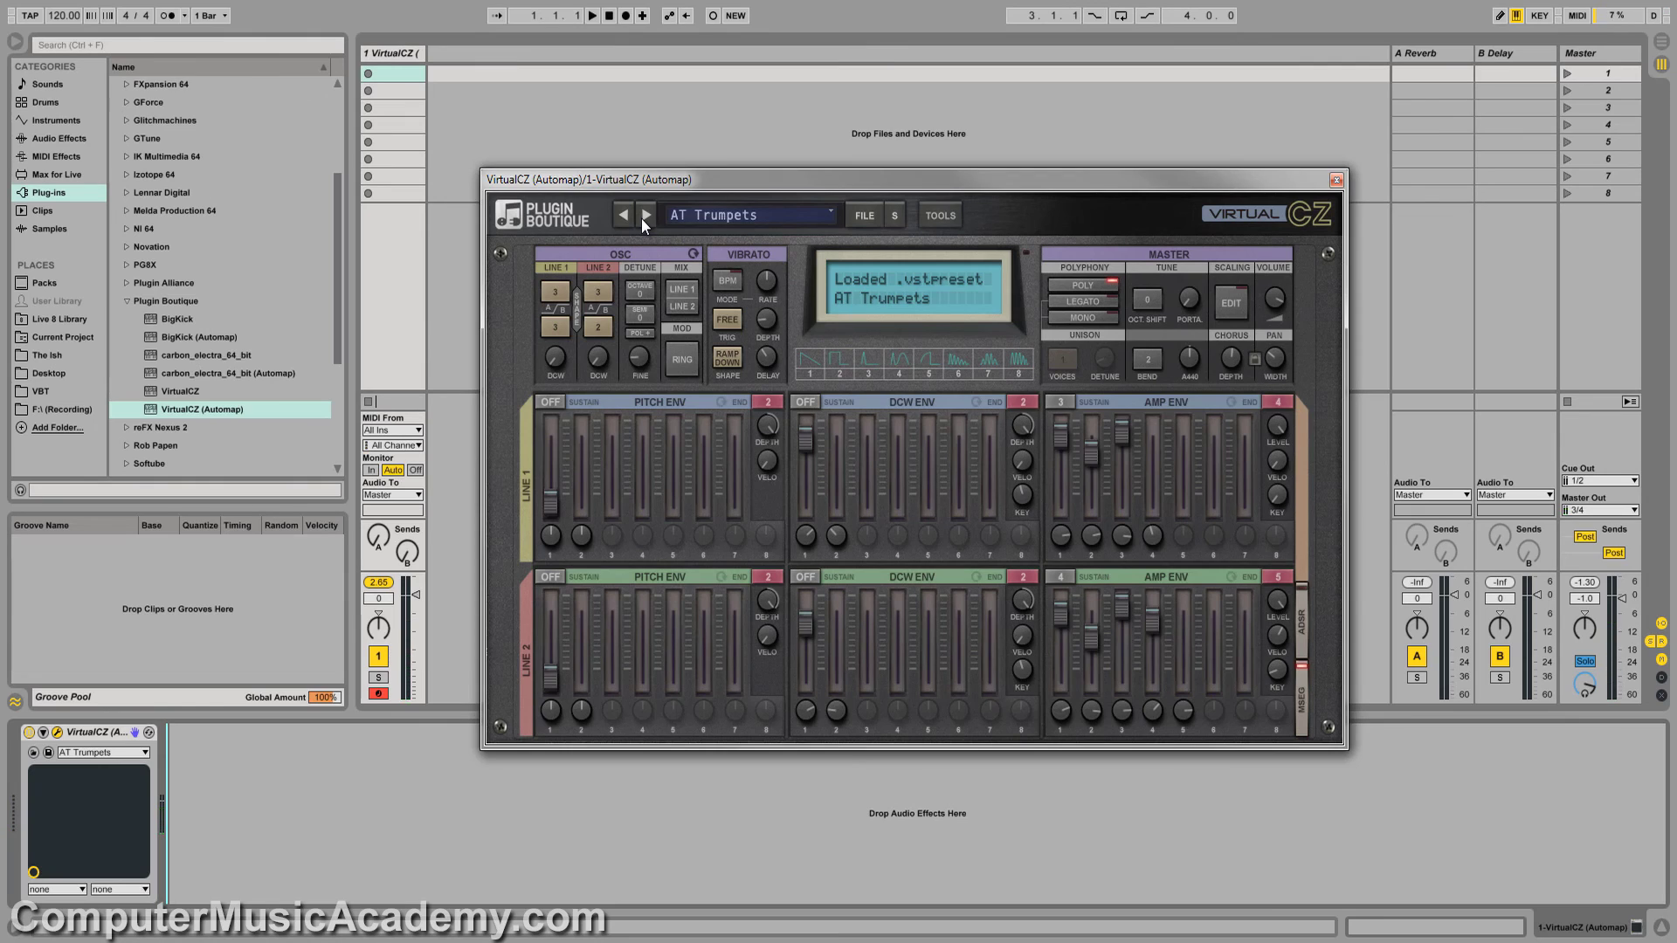
- Randomise the oscillator settings of the AT Trumpets preset once and its vibrato settings twice
click(613, 258)
click(627, 269)
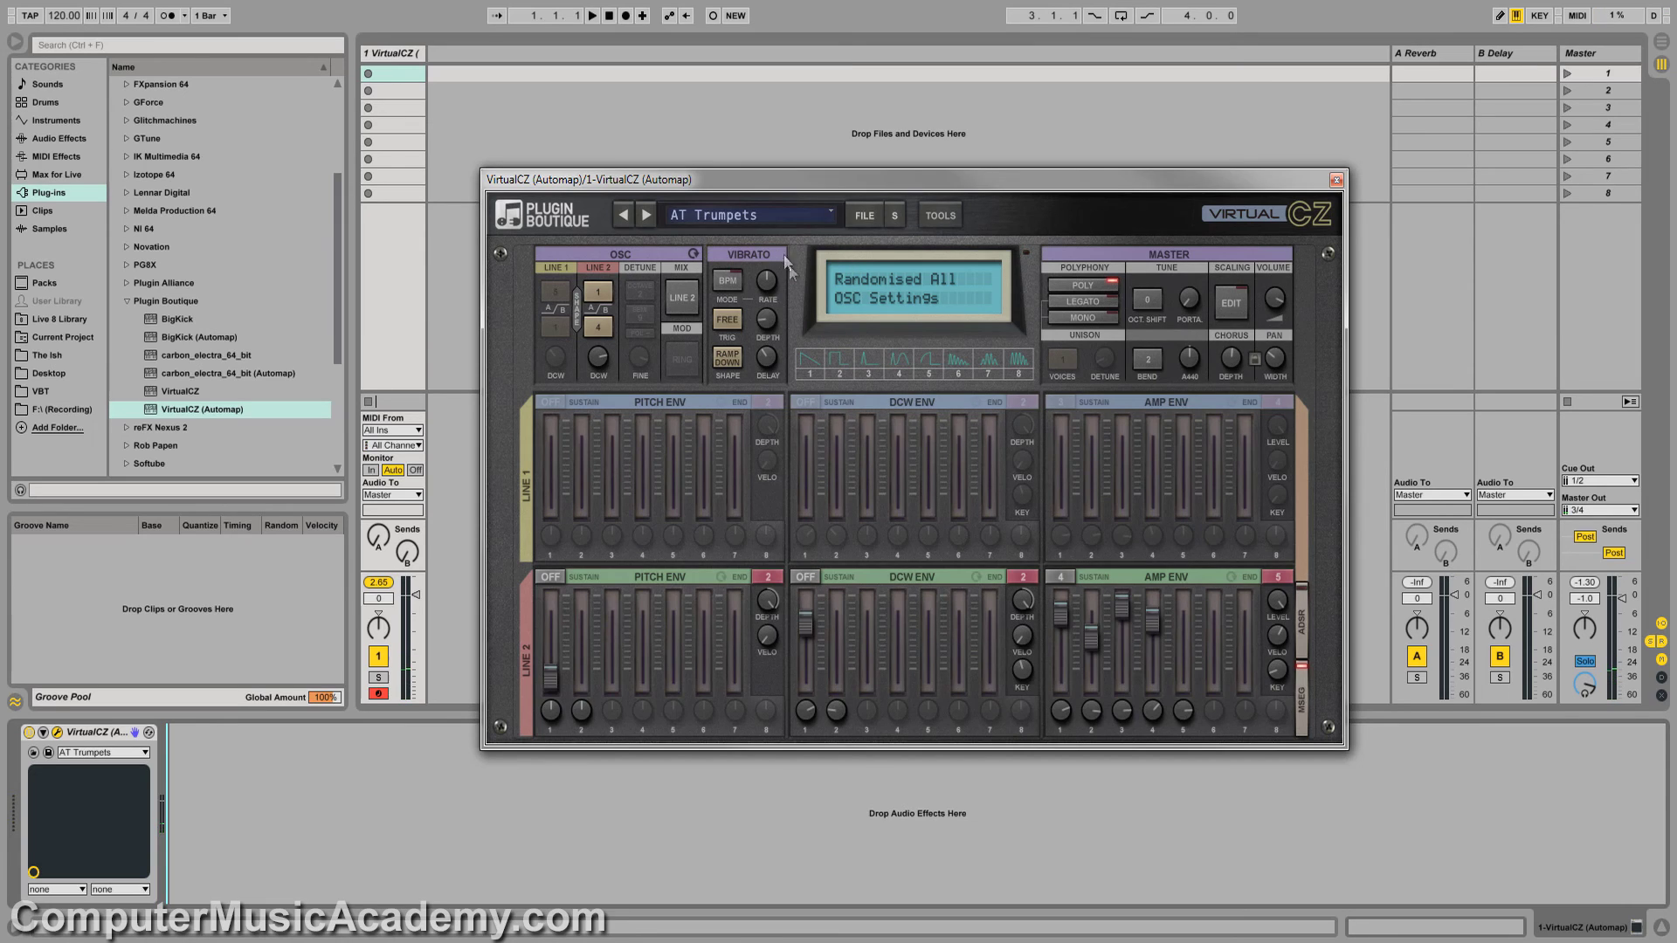
click(757, 250)
click(762, 266)
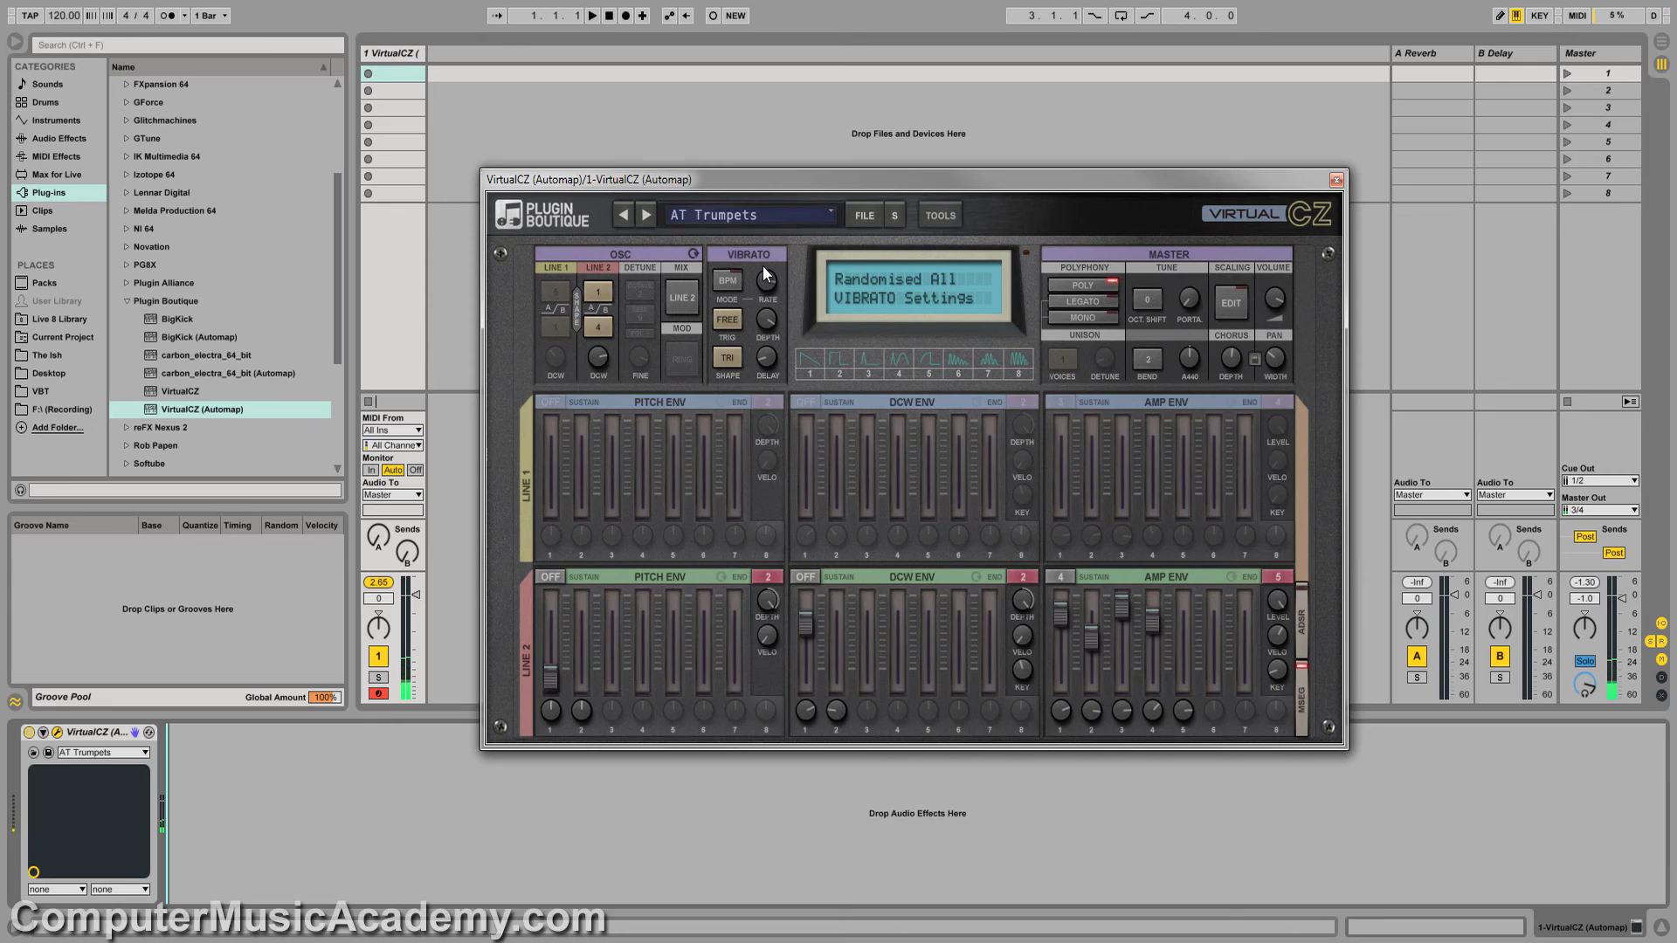
click(754, 253)
click(760, 278)
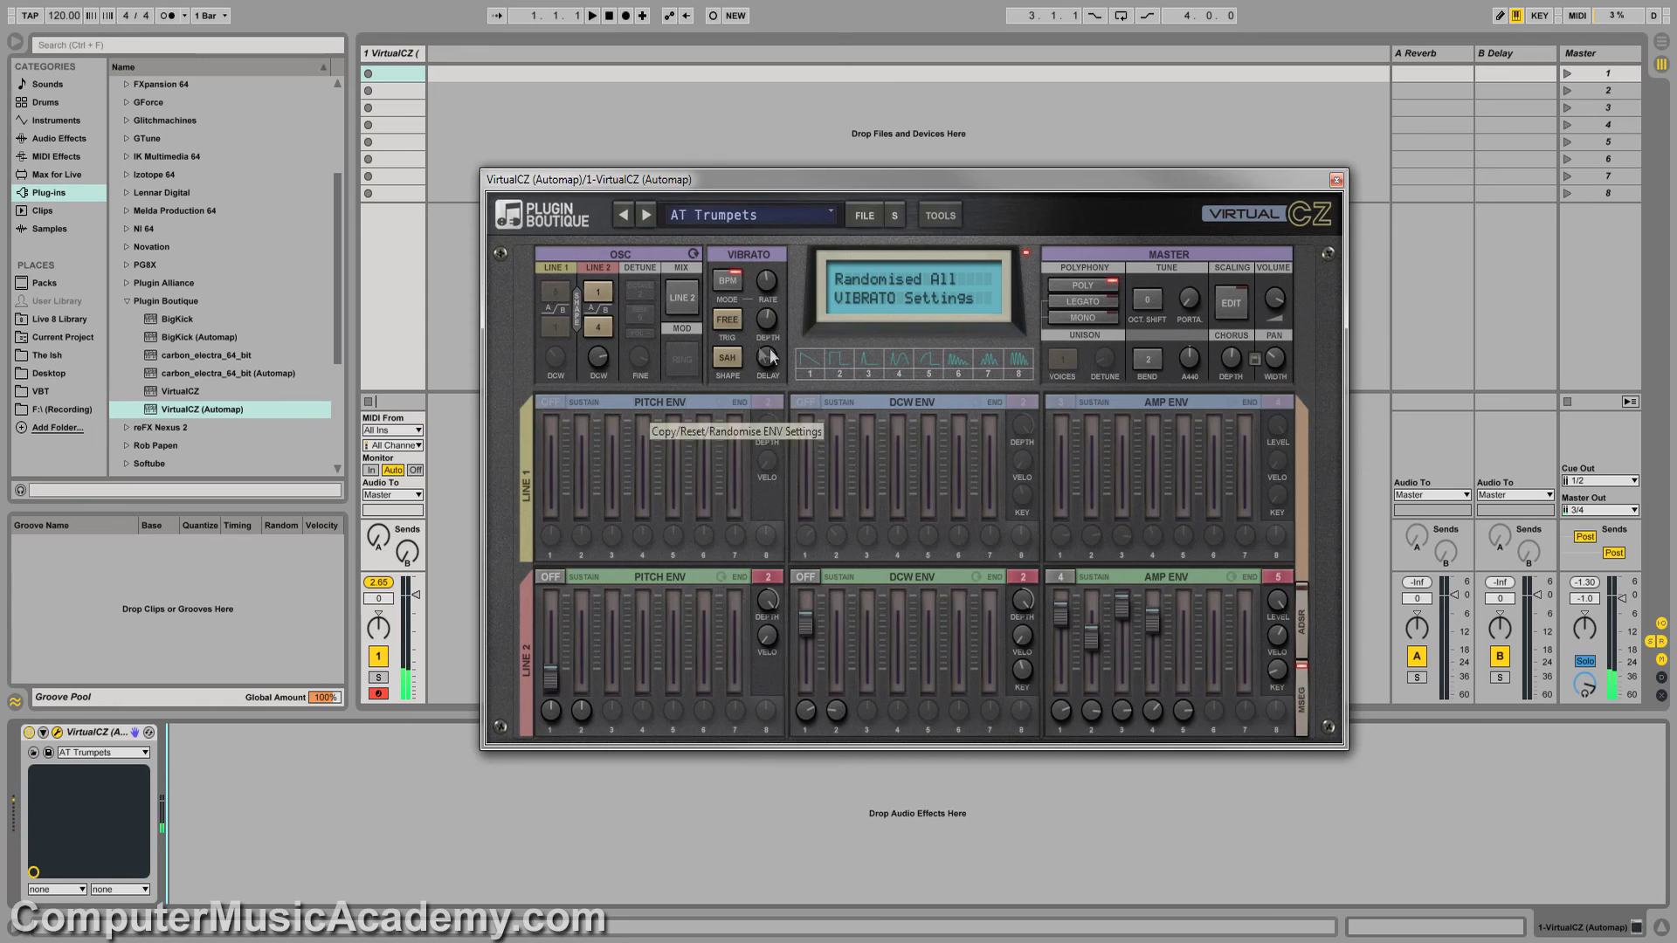
- Switch the envelopes to ADSR mode and randomise the Line 1 pitch envelope
click(1303, 625)
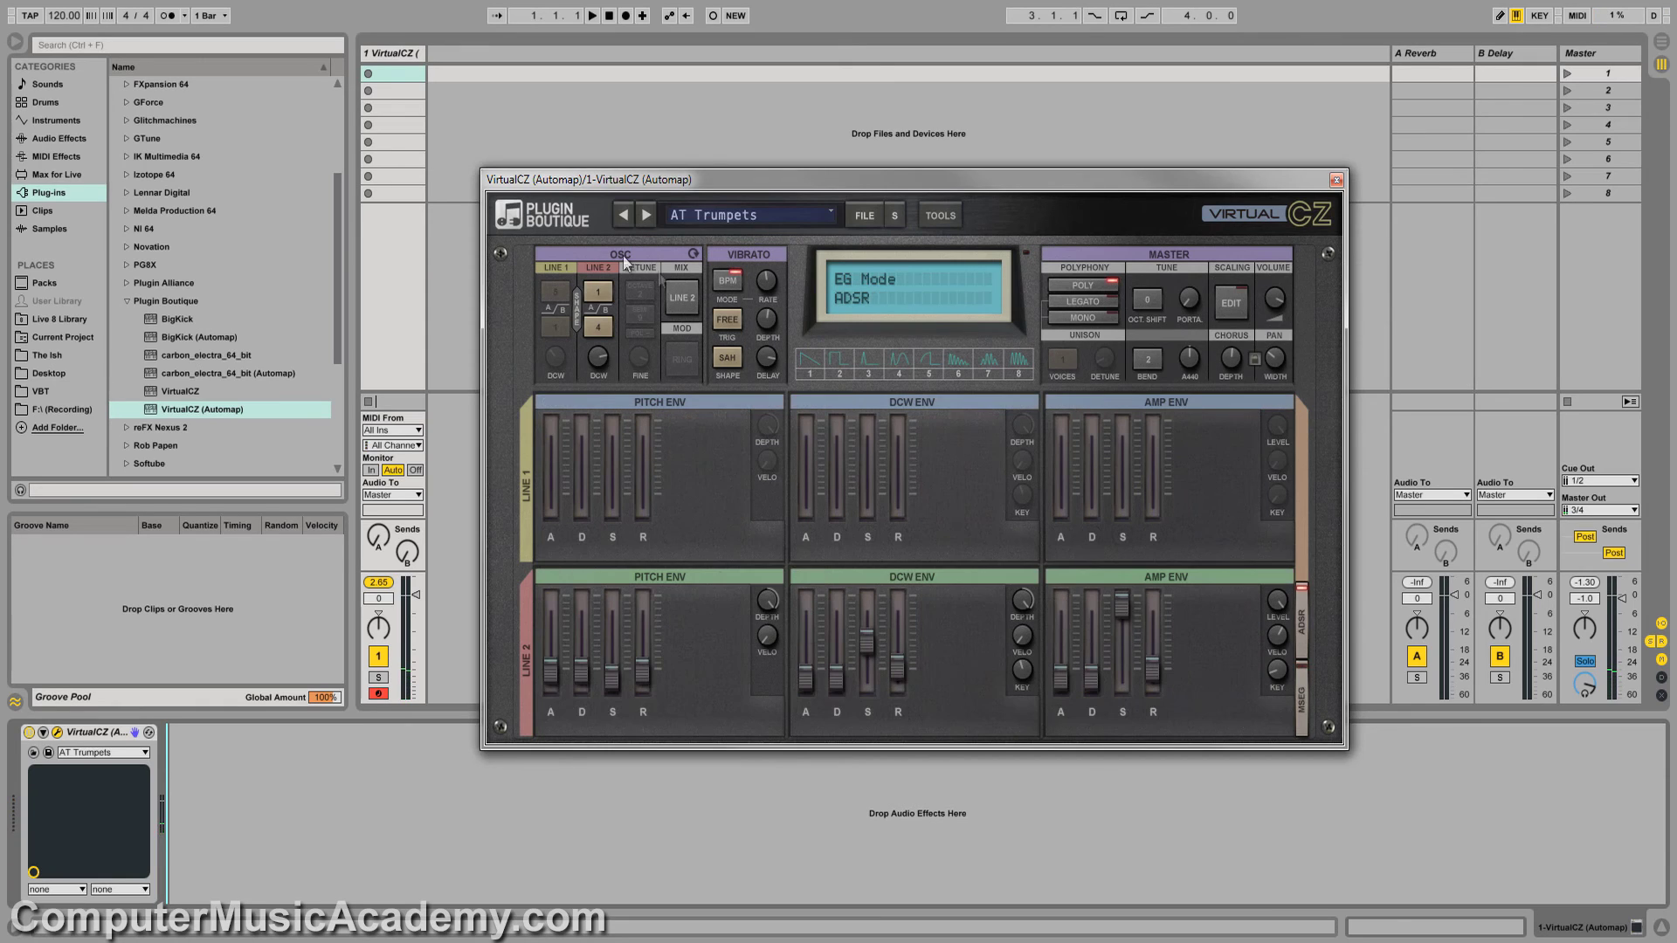
right_click(668, 400)
click(696, 468)
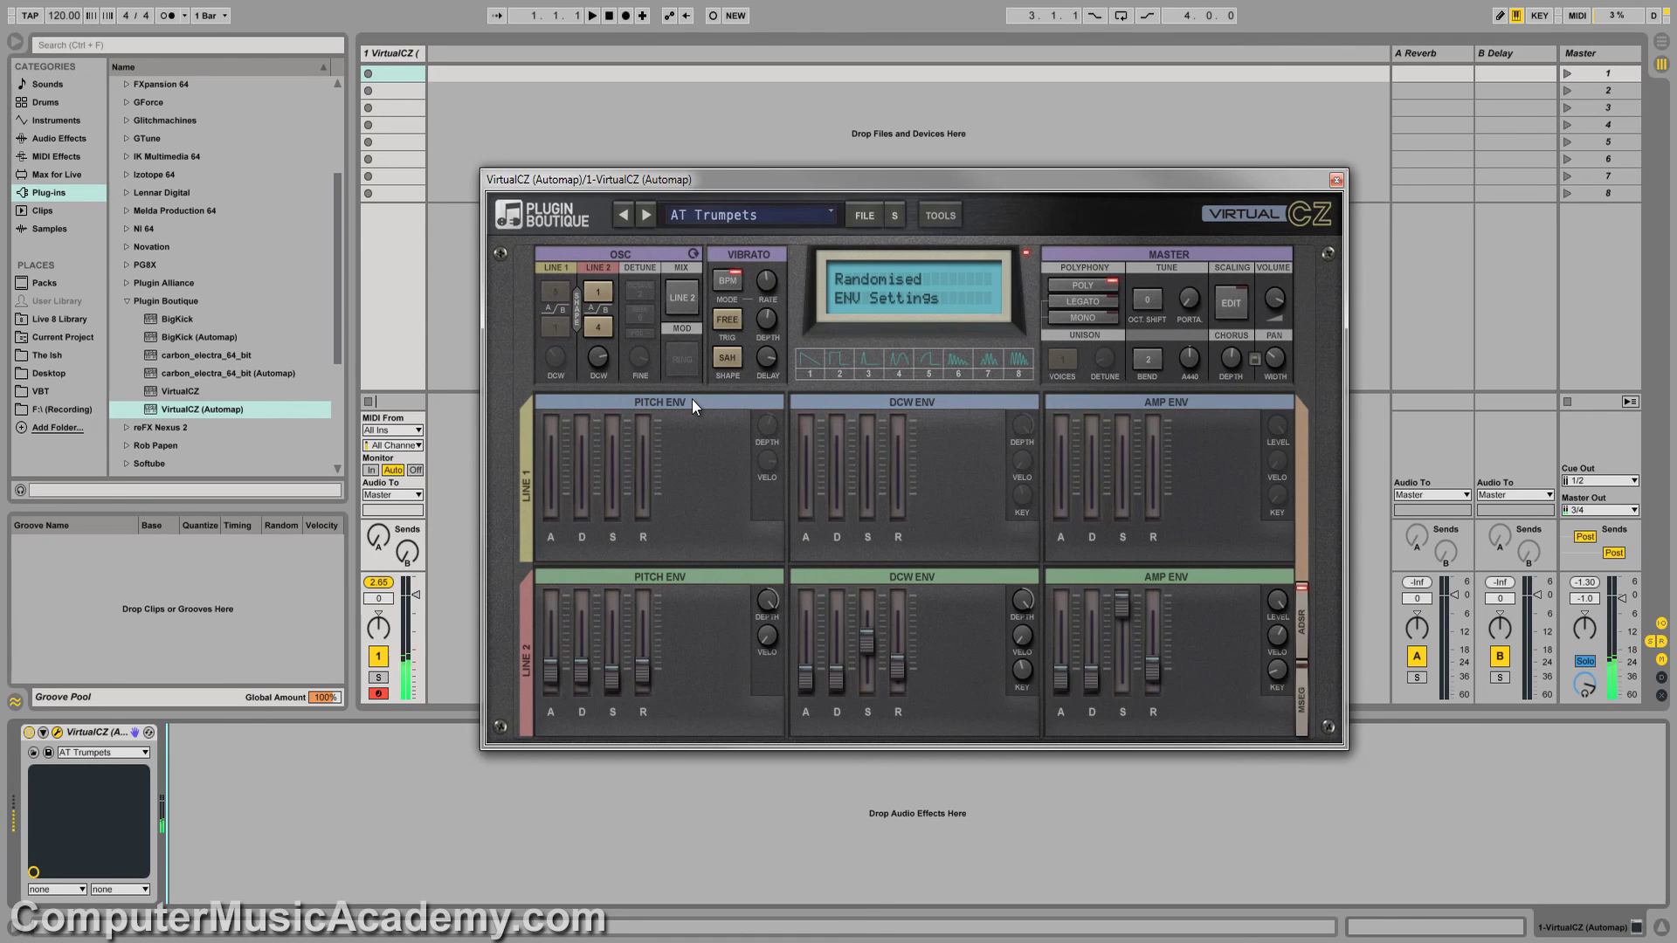
- Randomise the Line 2 pitch envelope and the Line 2 DCW envelope once each
right_click(661, 580)
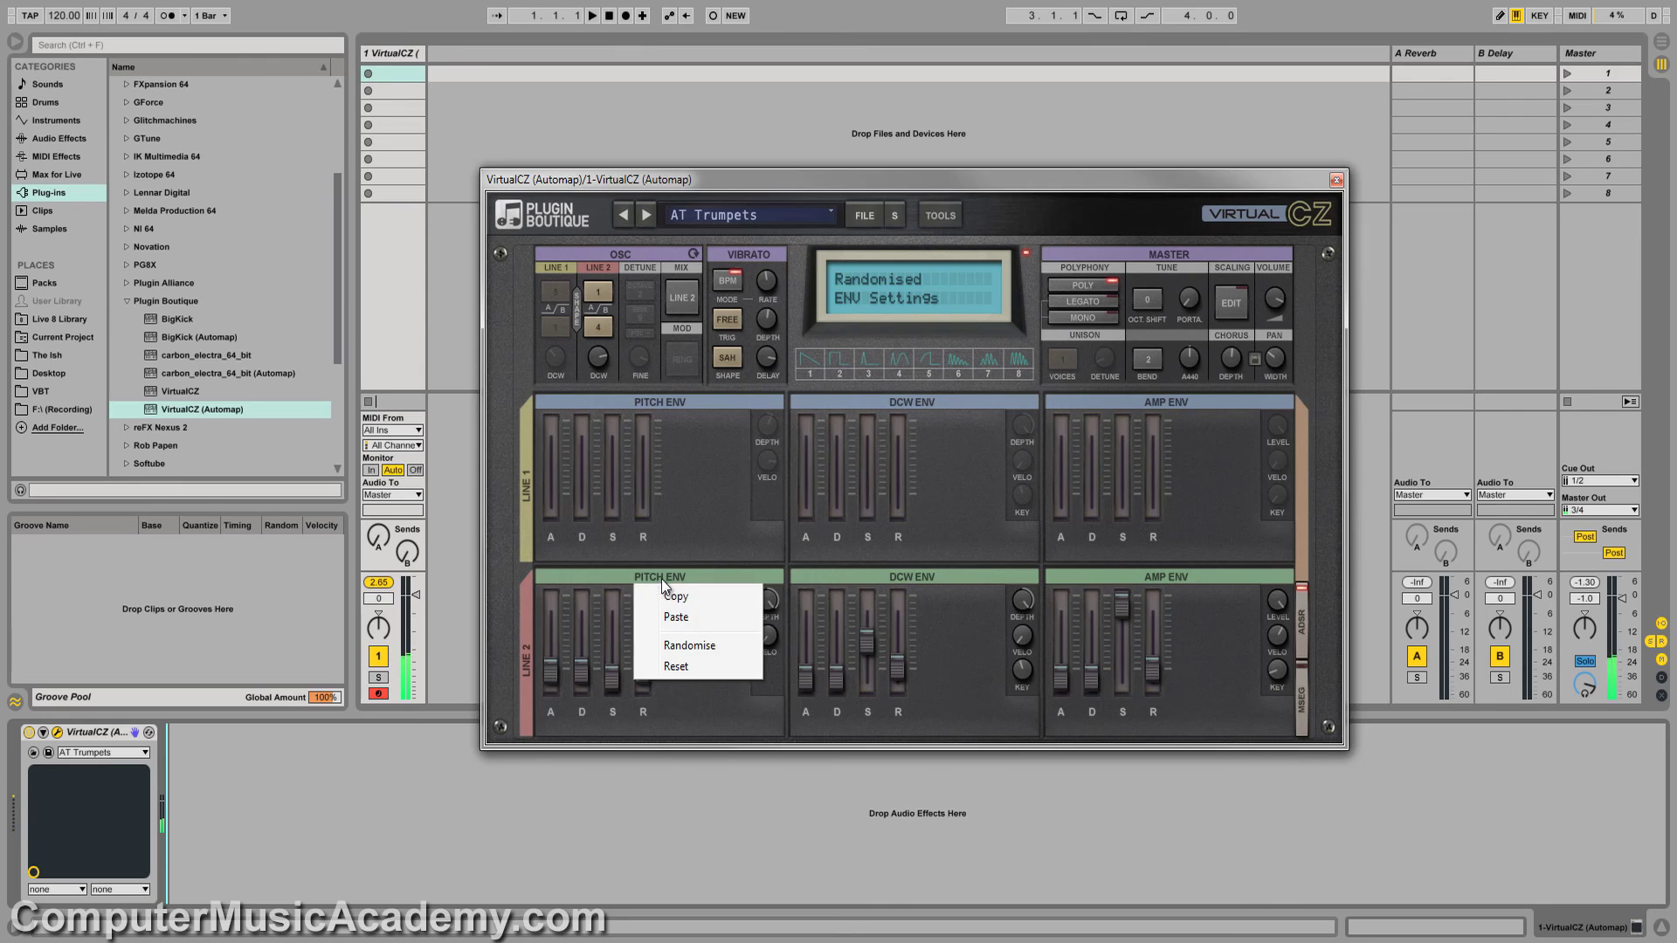
click(689, 645)
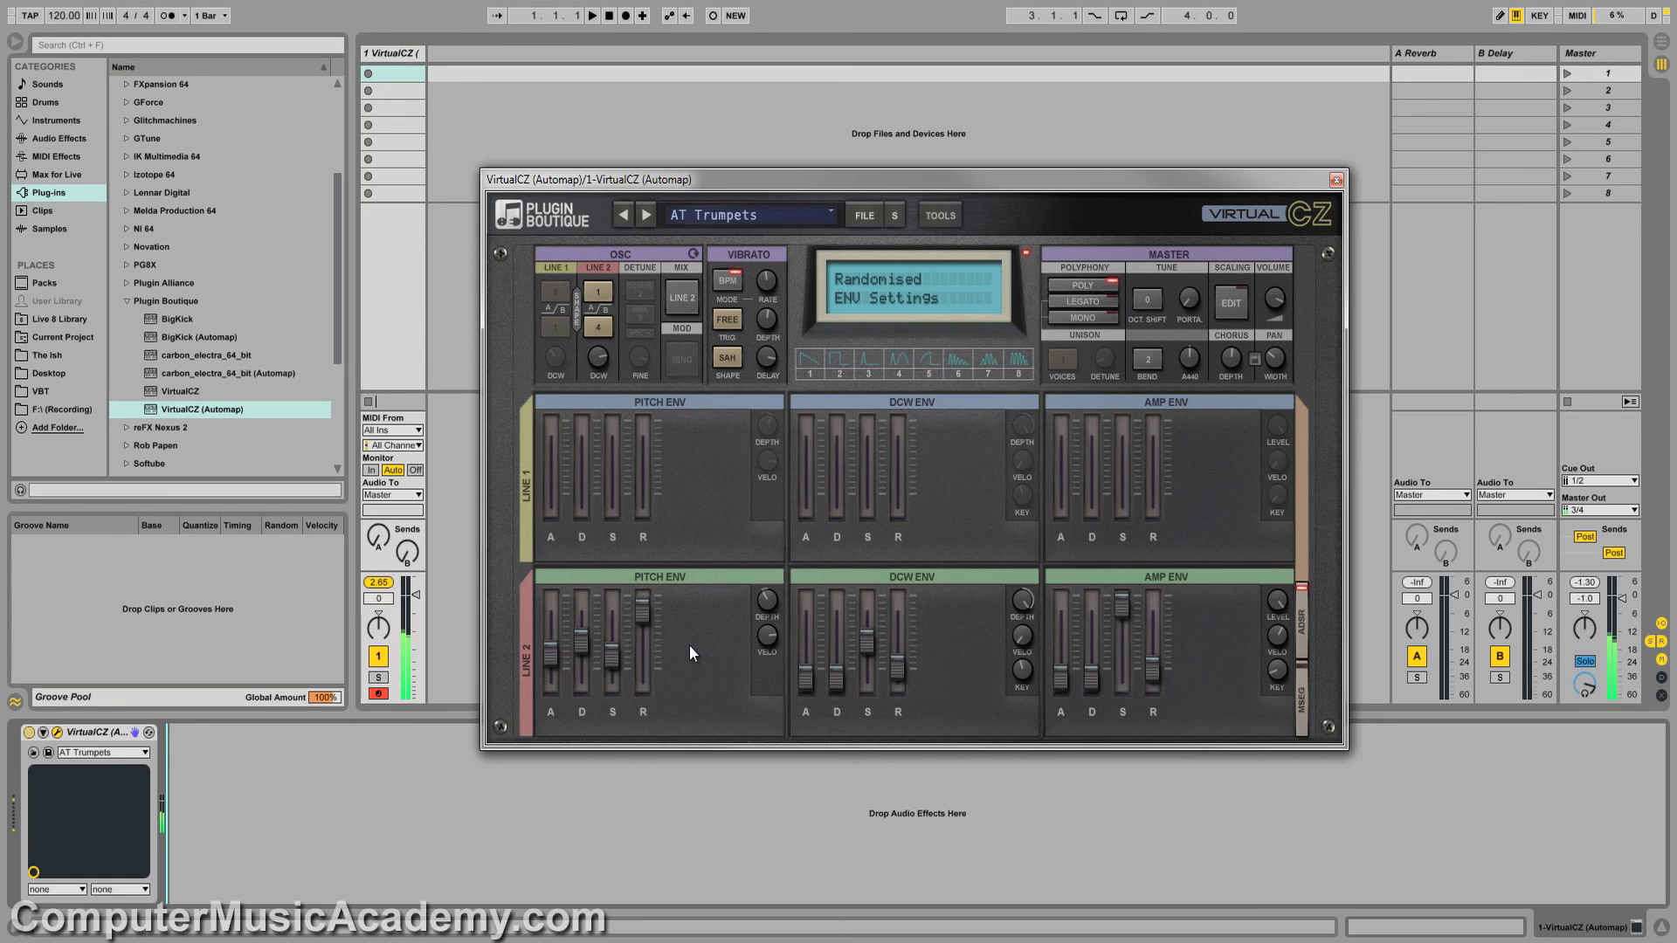
right_click(888, 592)
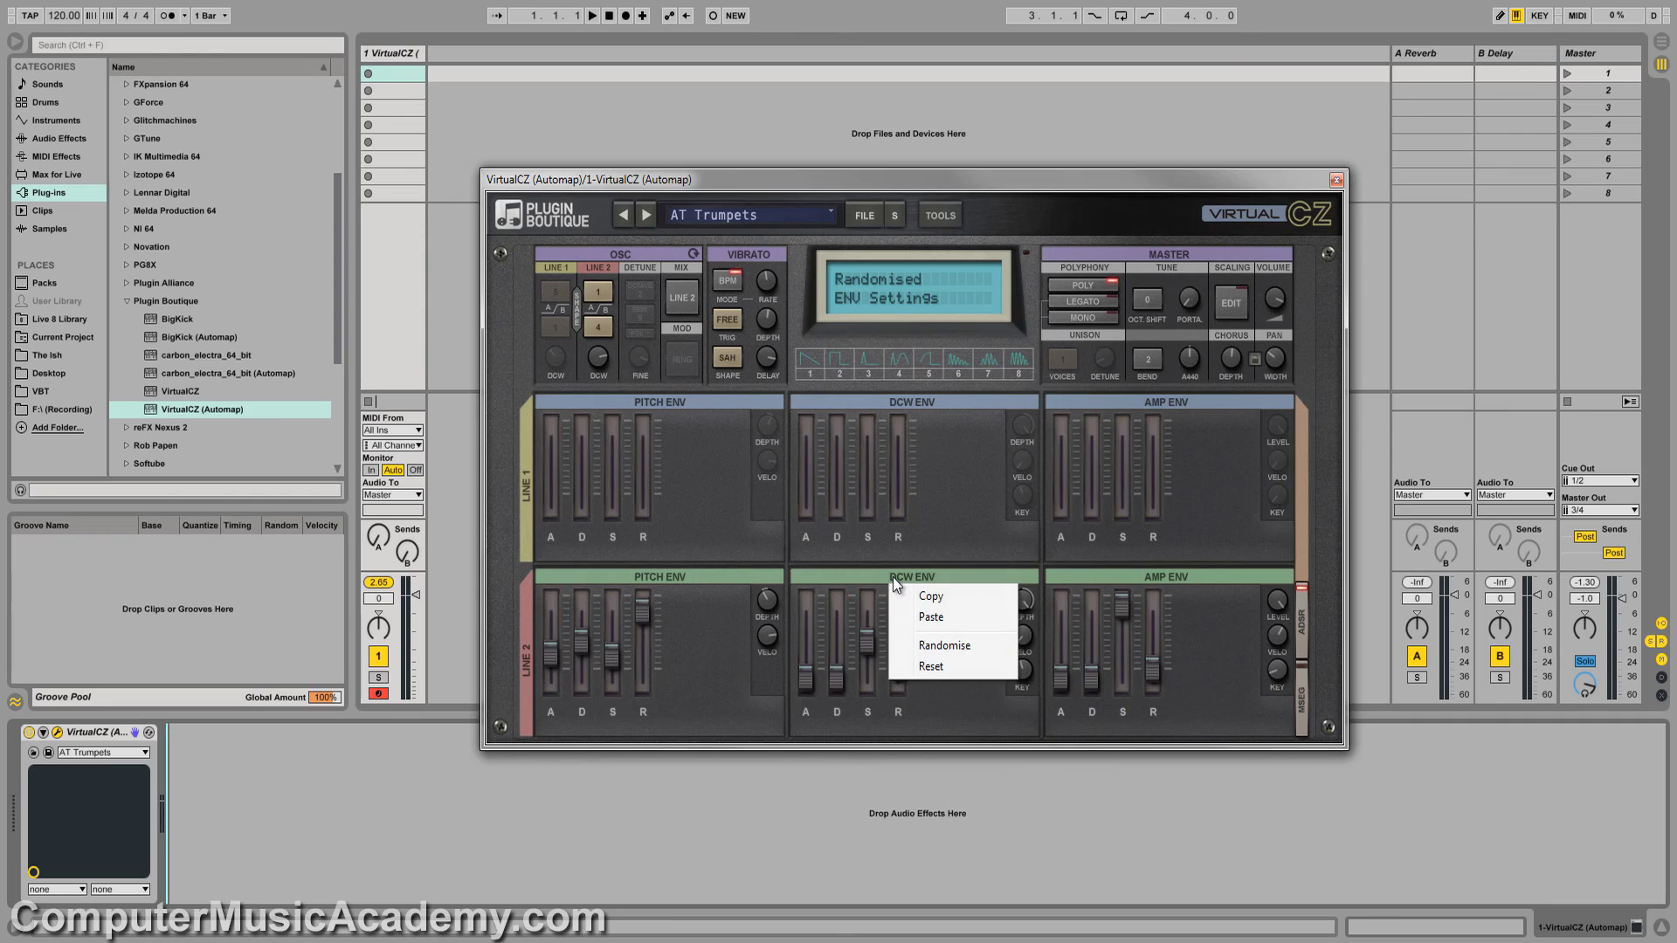
click(931, 650)
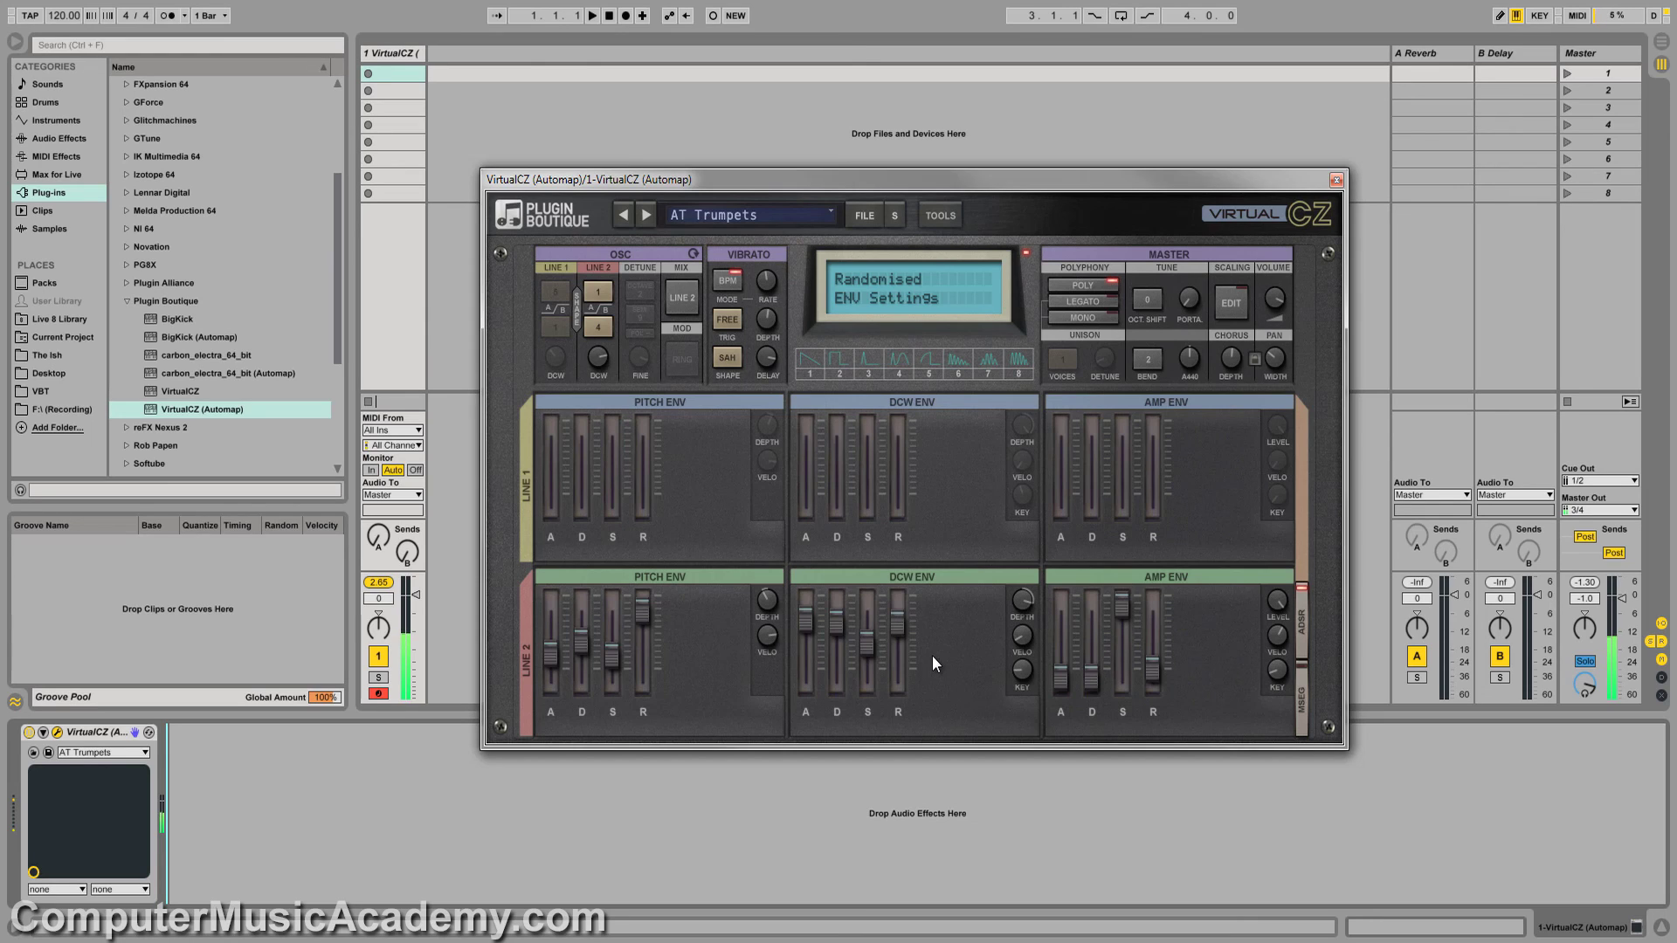
- Randomise the Line 2 amp envelope and lower its attack to 6 ms
right_click(1144, 581)
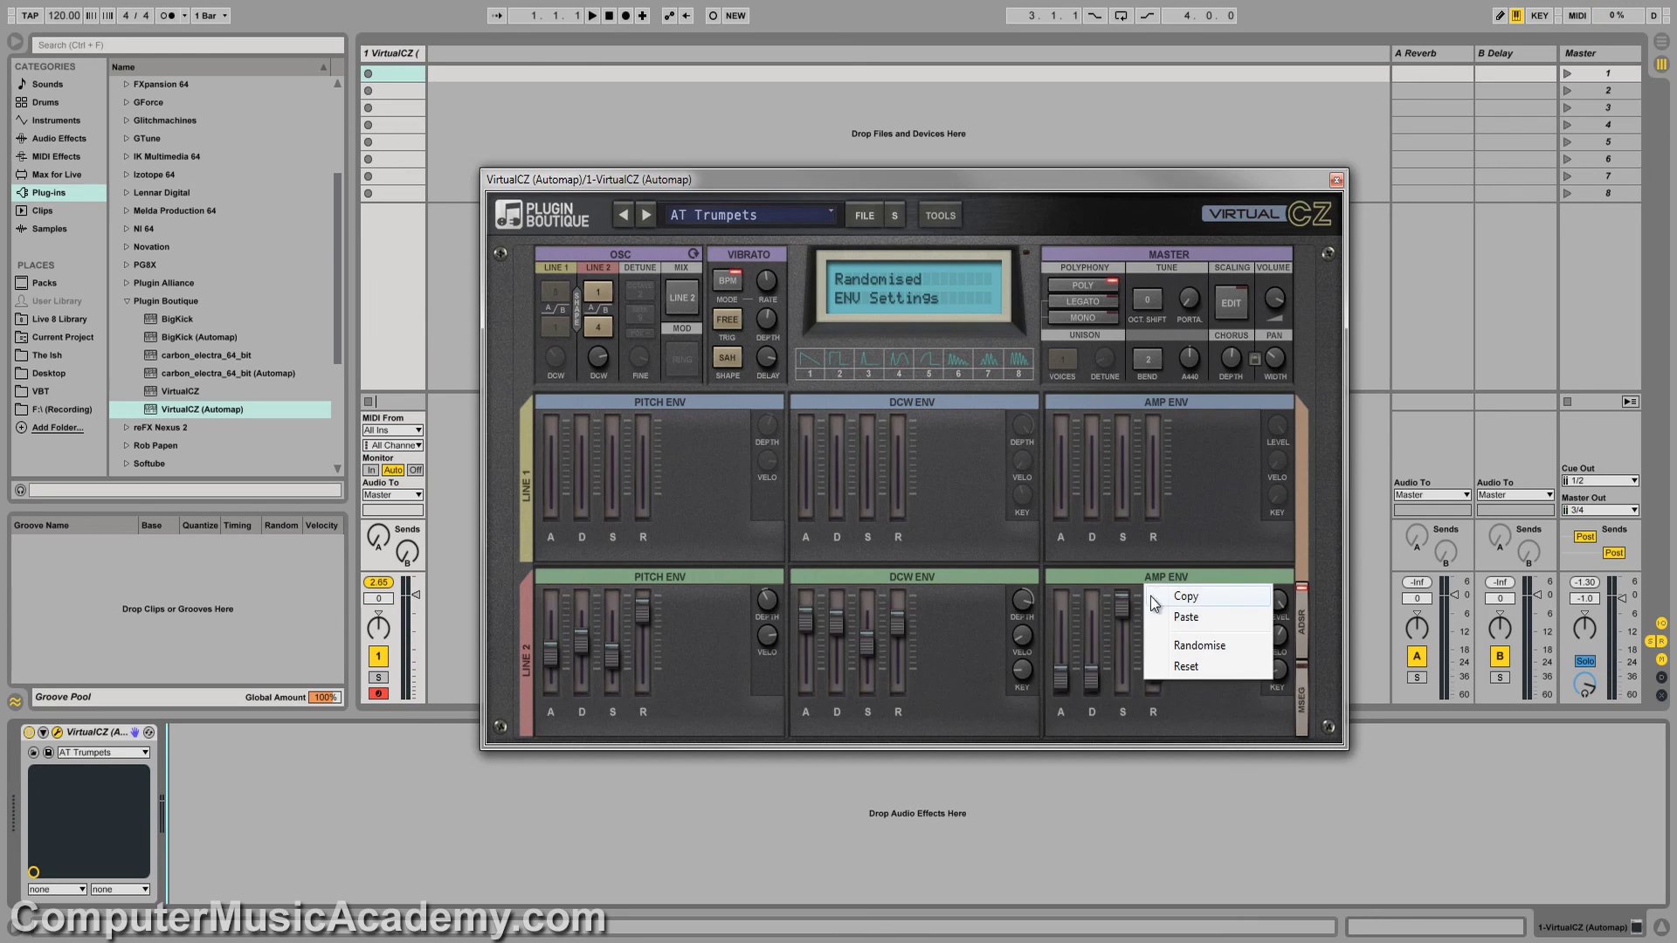
click(1161, 646)
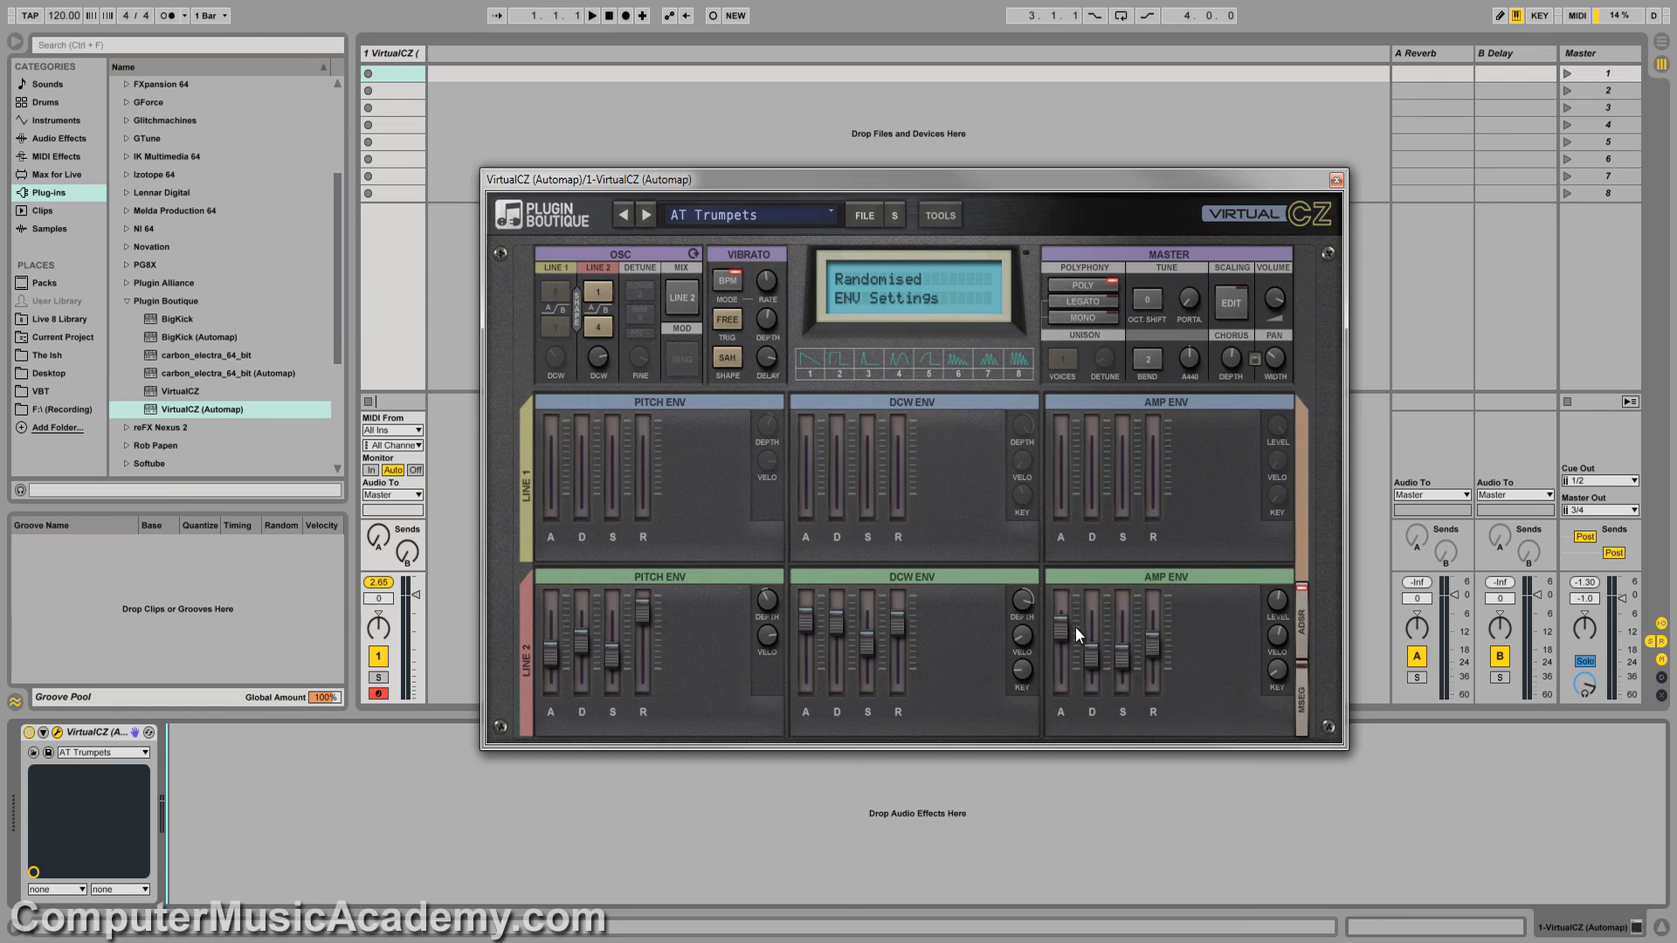
drag(1061, 629, 1046, 676)
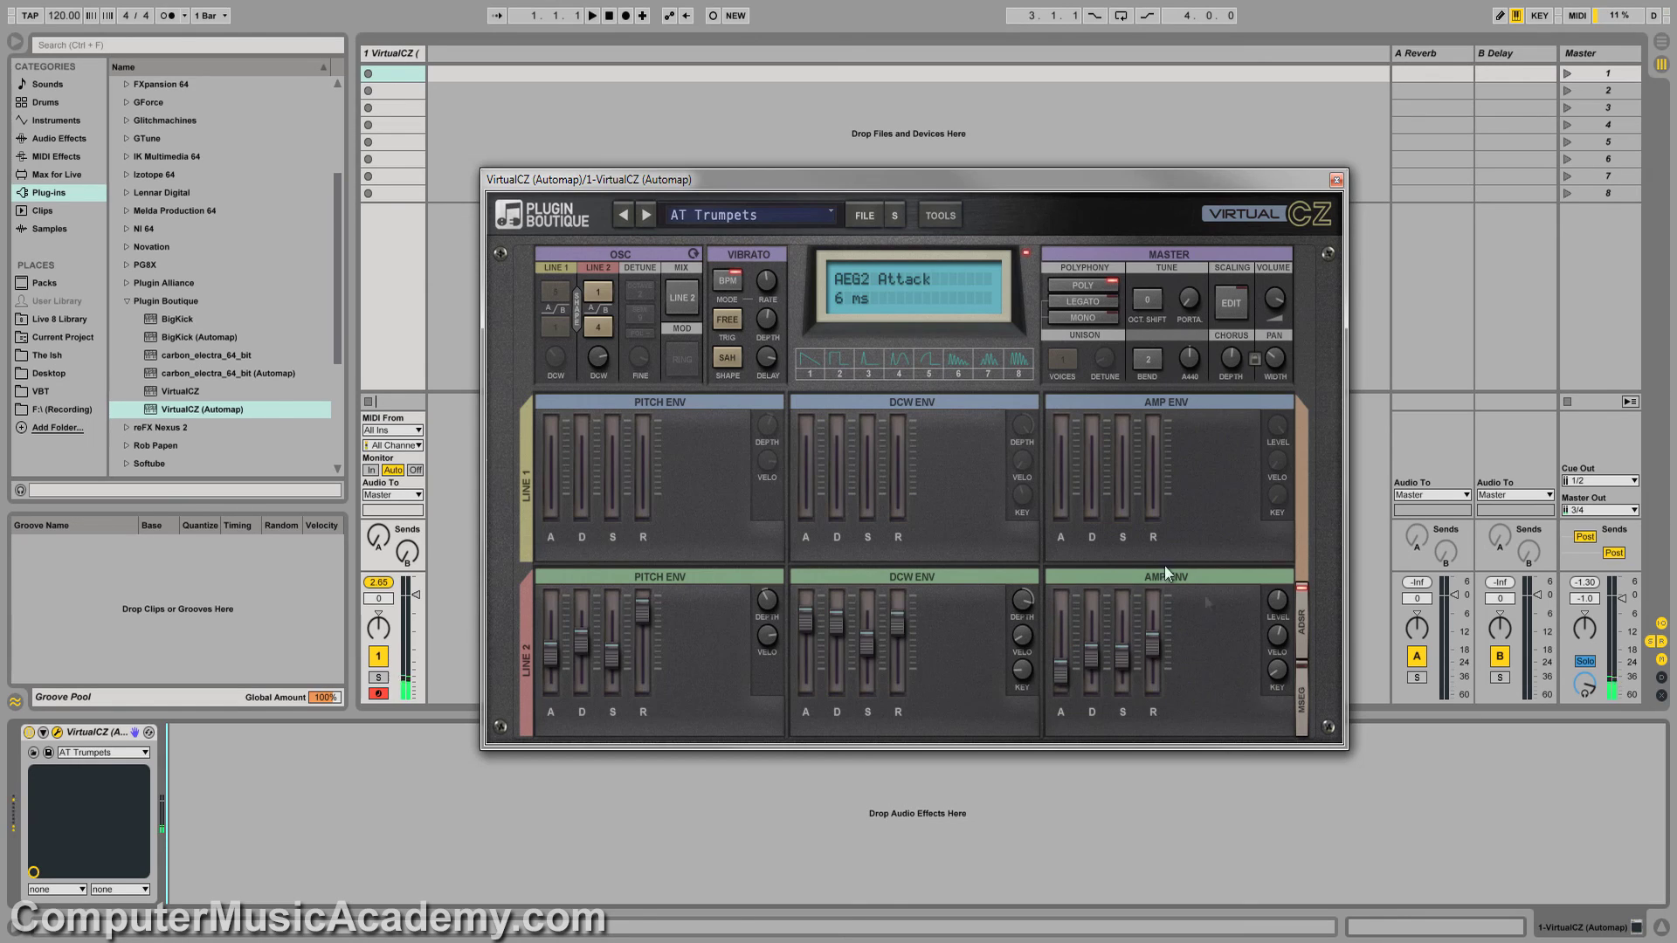
- Randomise the Line 2 amp envelope two more times in a row
right_click(1182, 580)
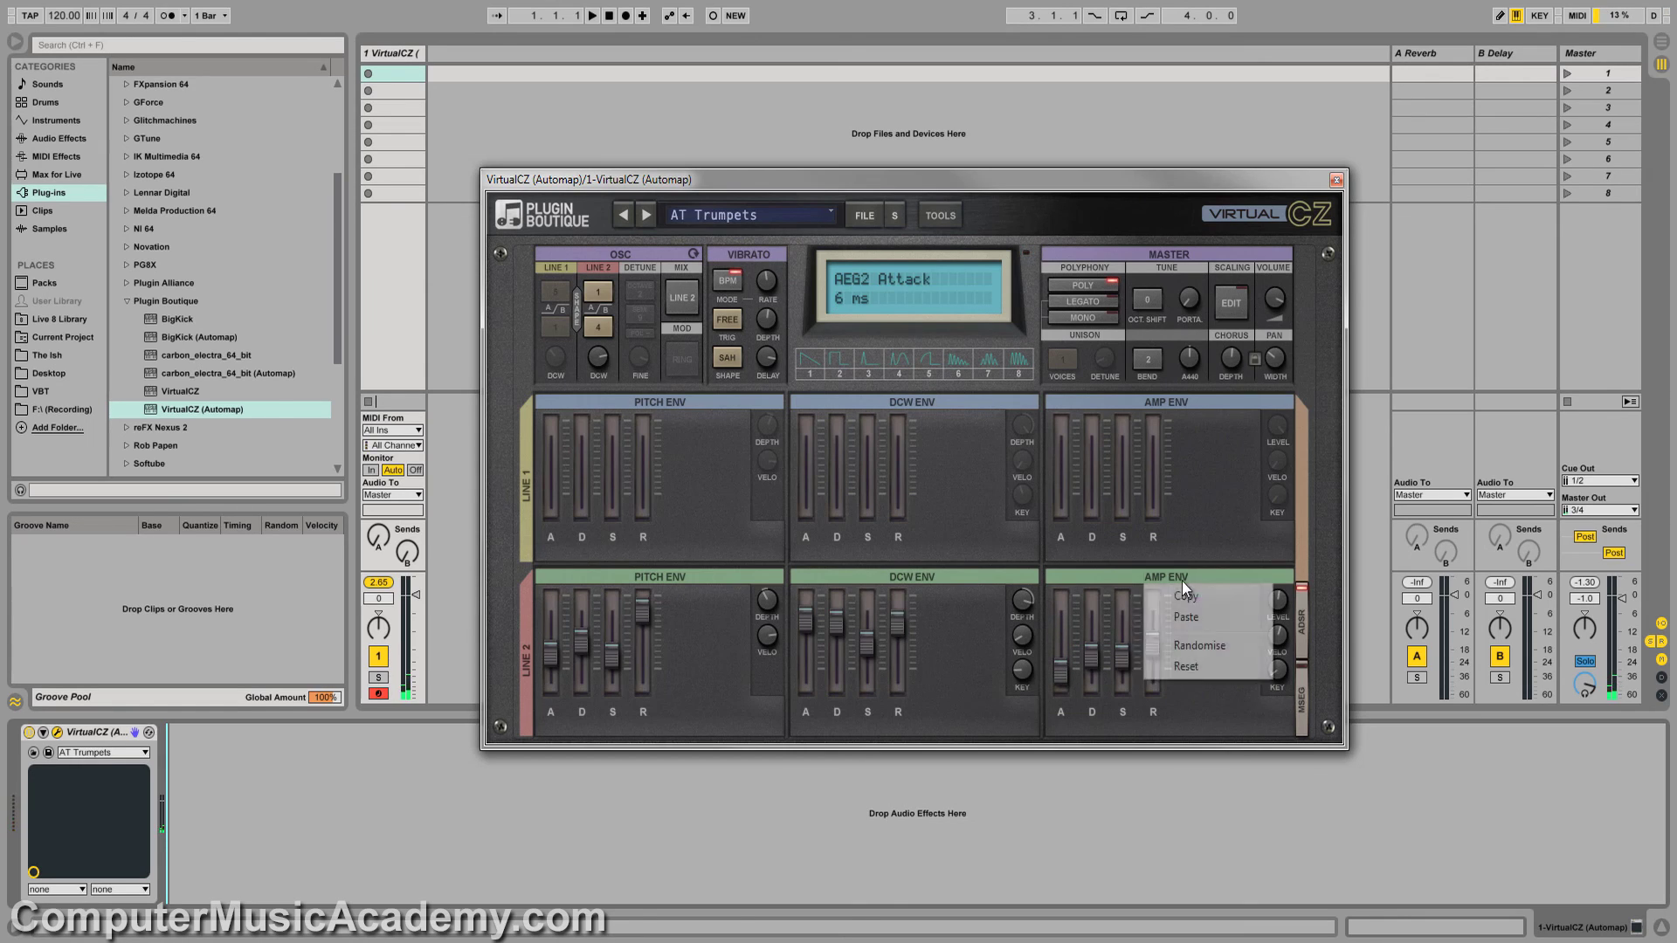
click(1198, 645)
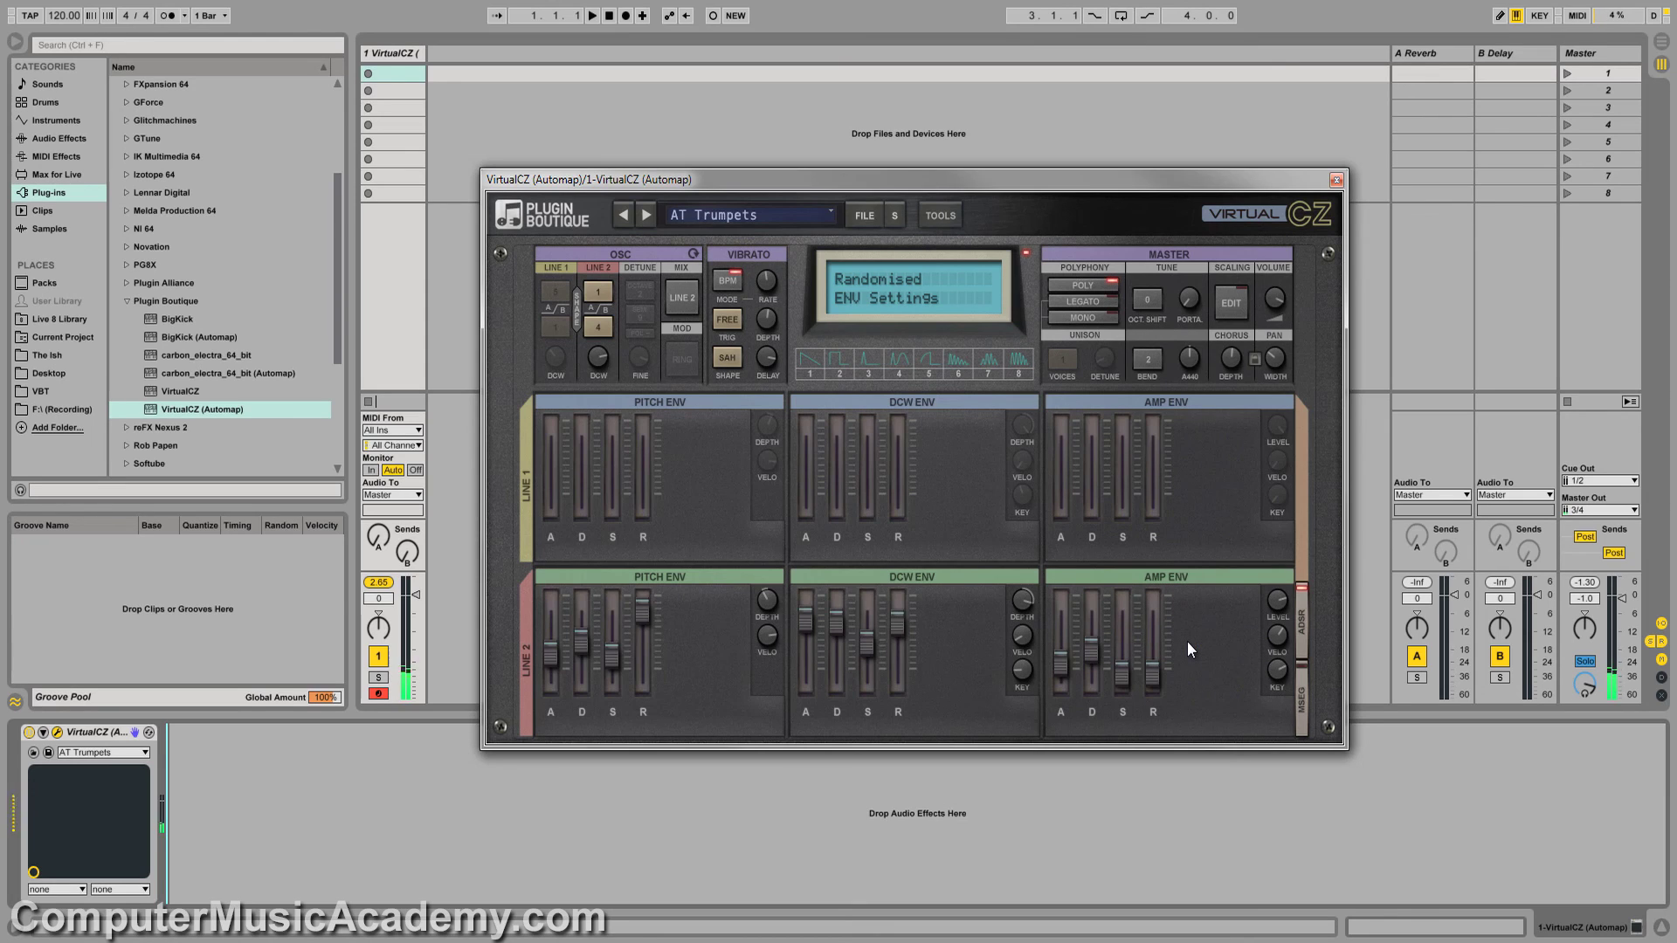
right_click(1179, 586)
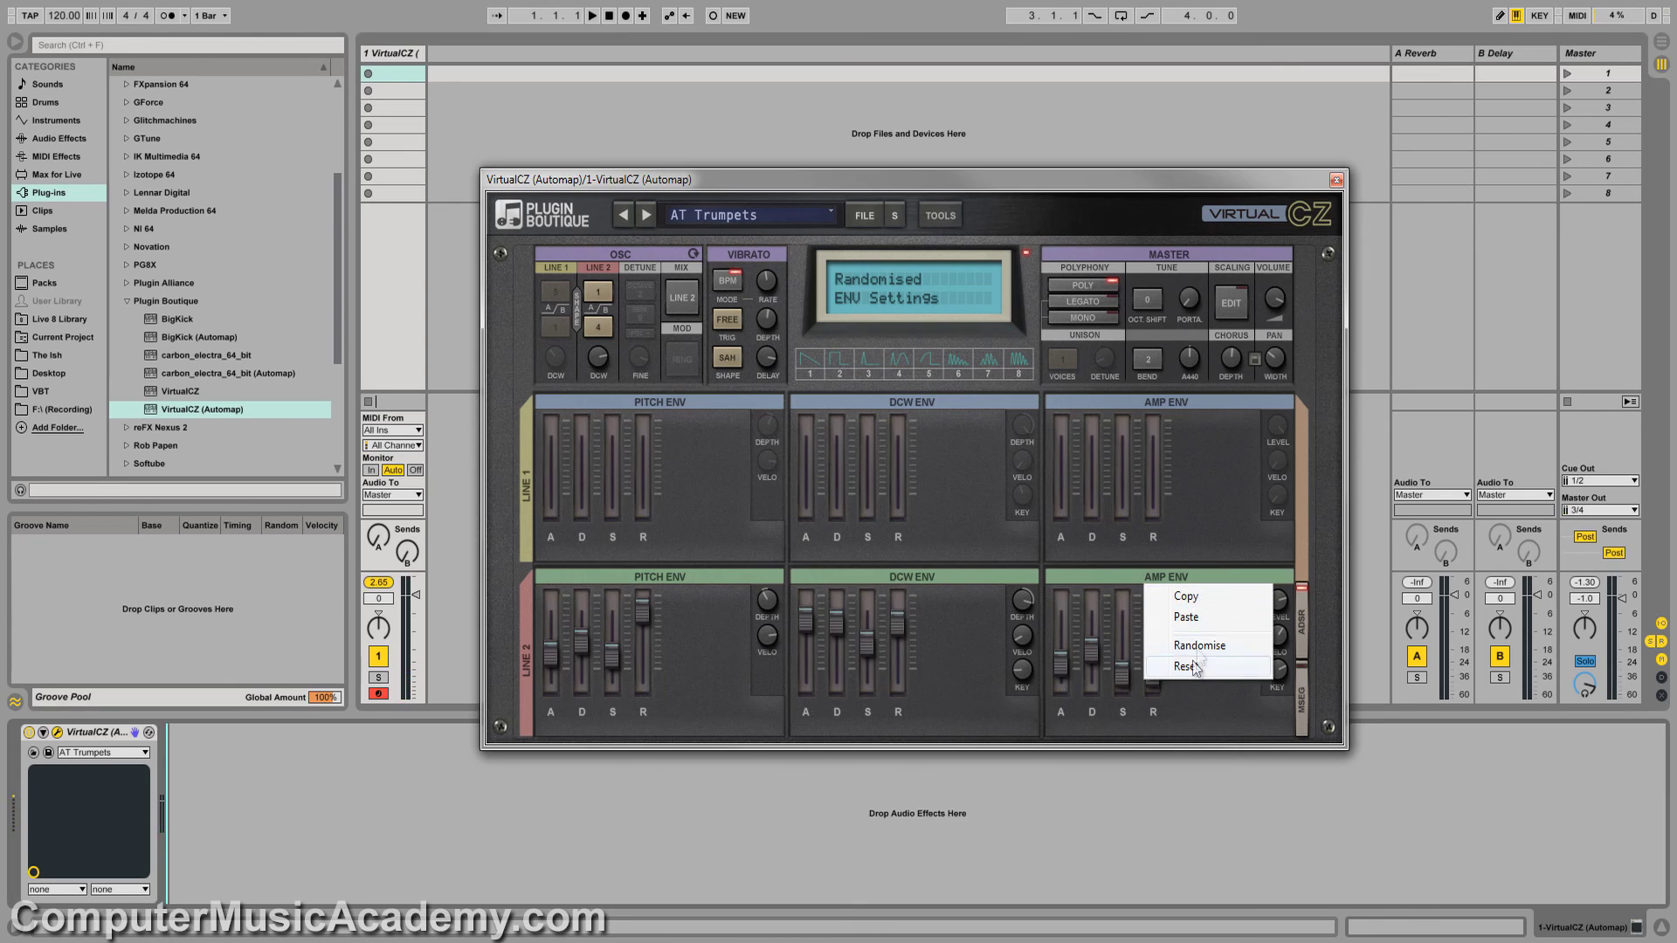
click(1198, 644)
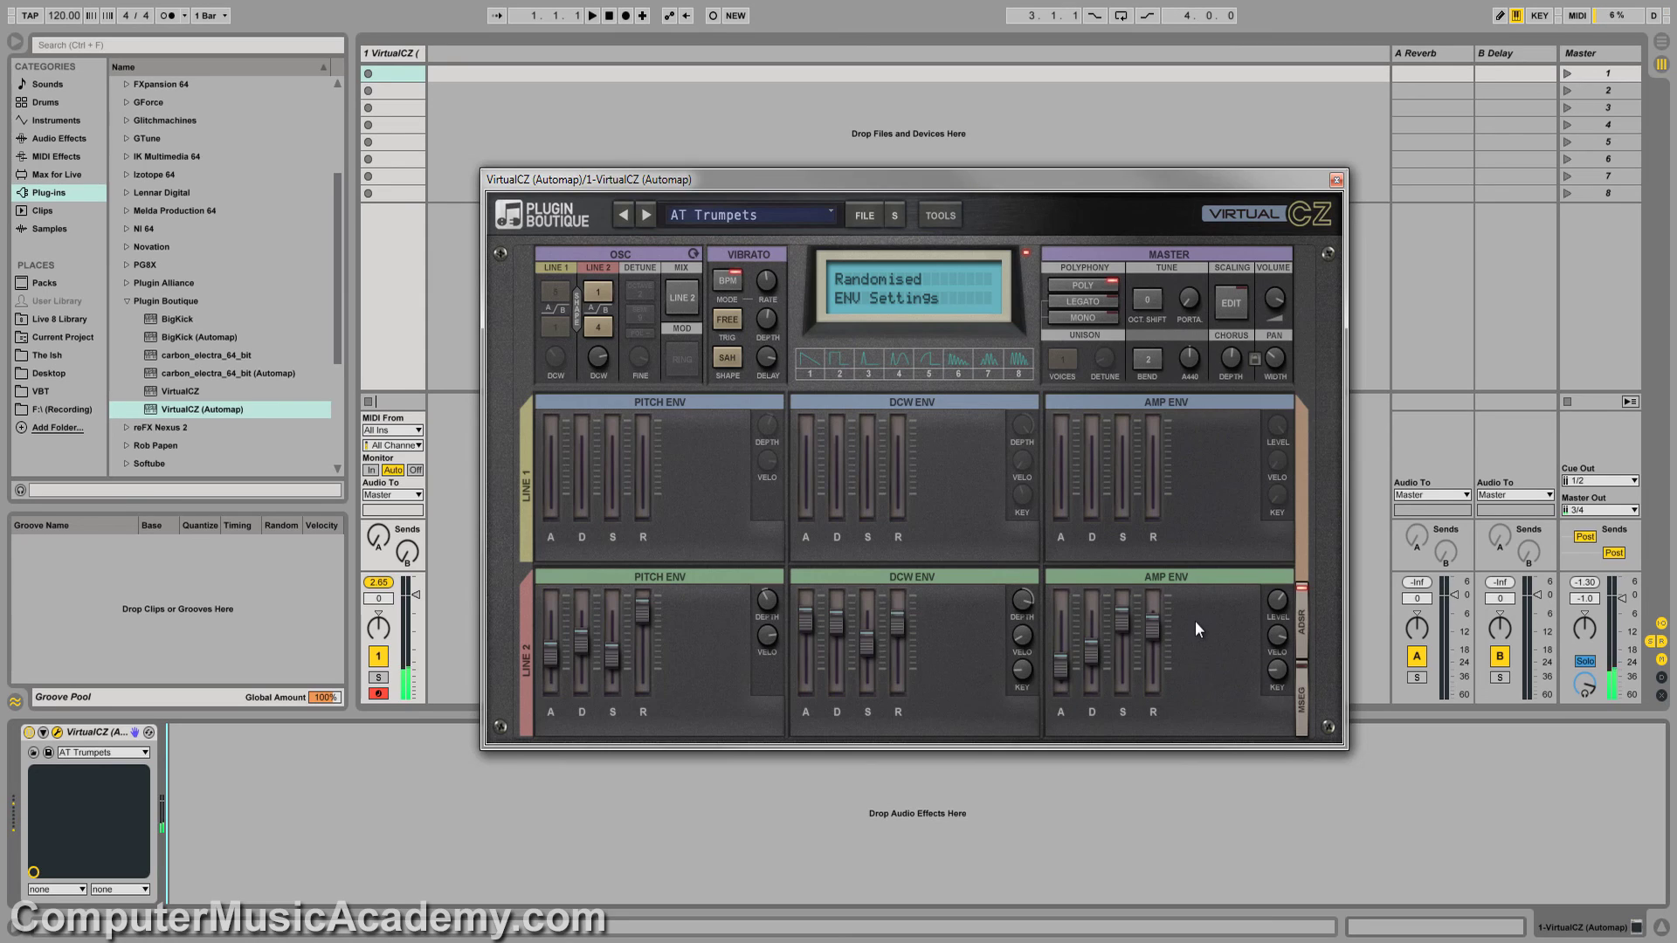